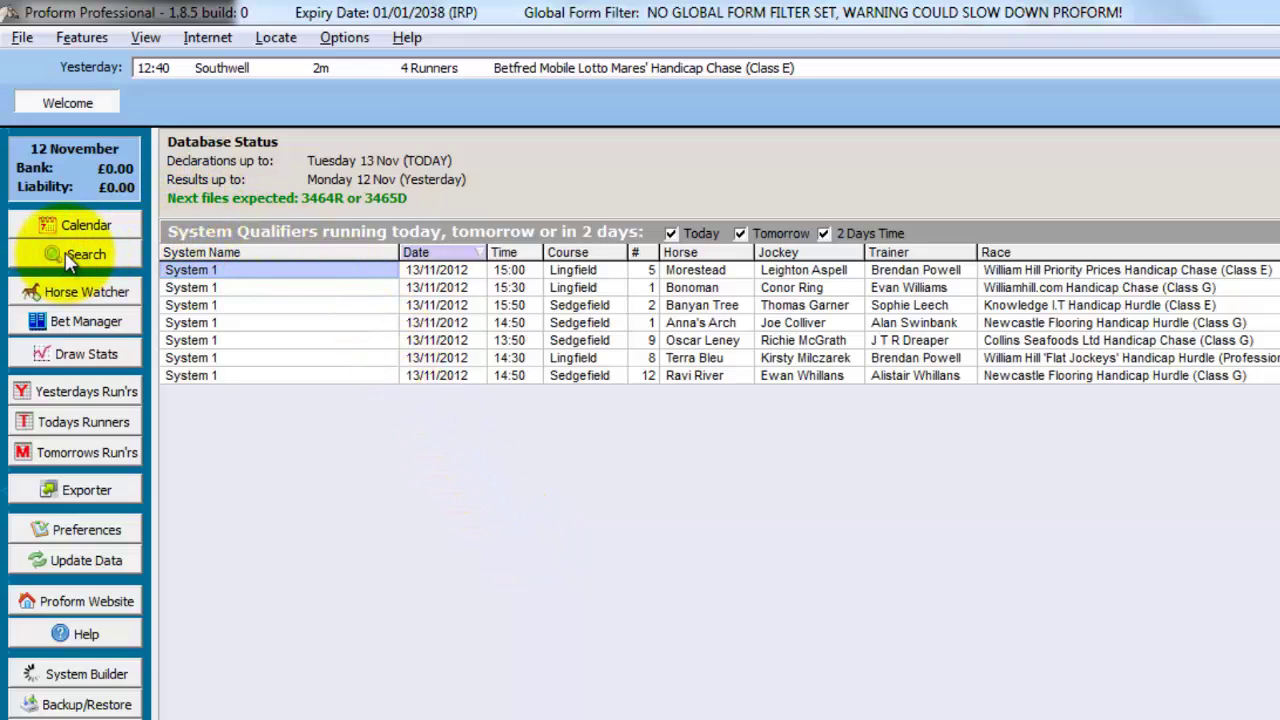
- List horses whose names begin with 'kauto', select Kauto Mill Rose, and start a new search
{"action": "left_click", "coordinate": [82, 37]}
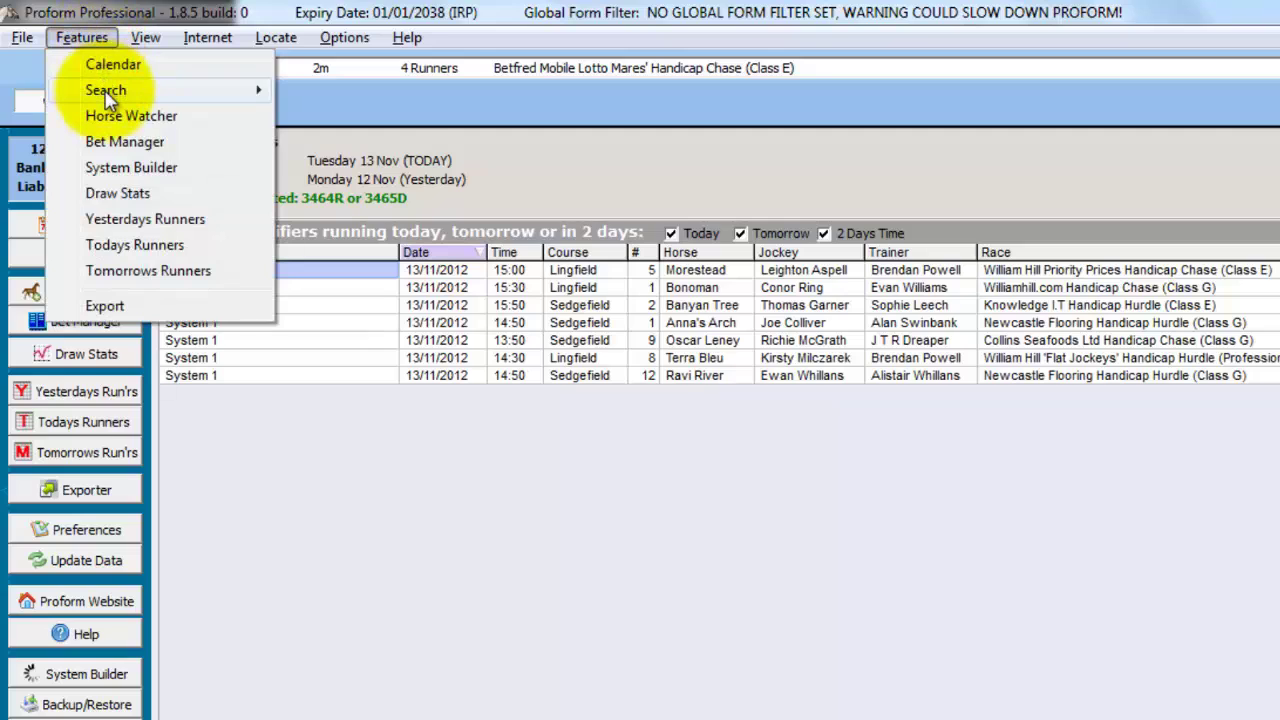
{"action": "mouse_move", "coordinate": [62, 92]}
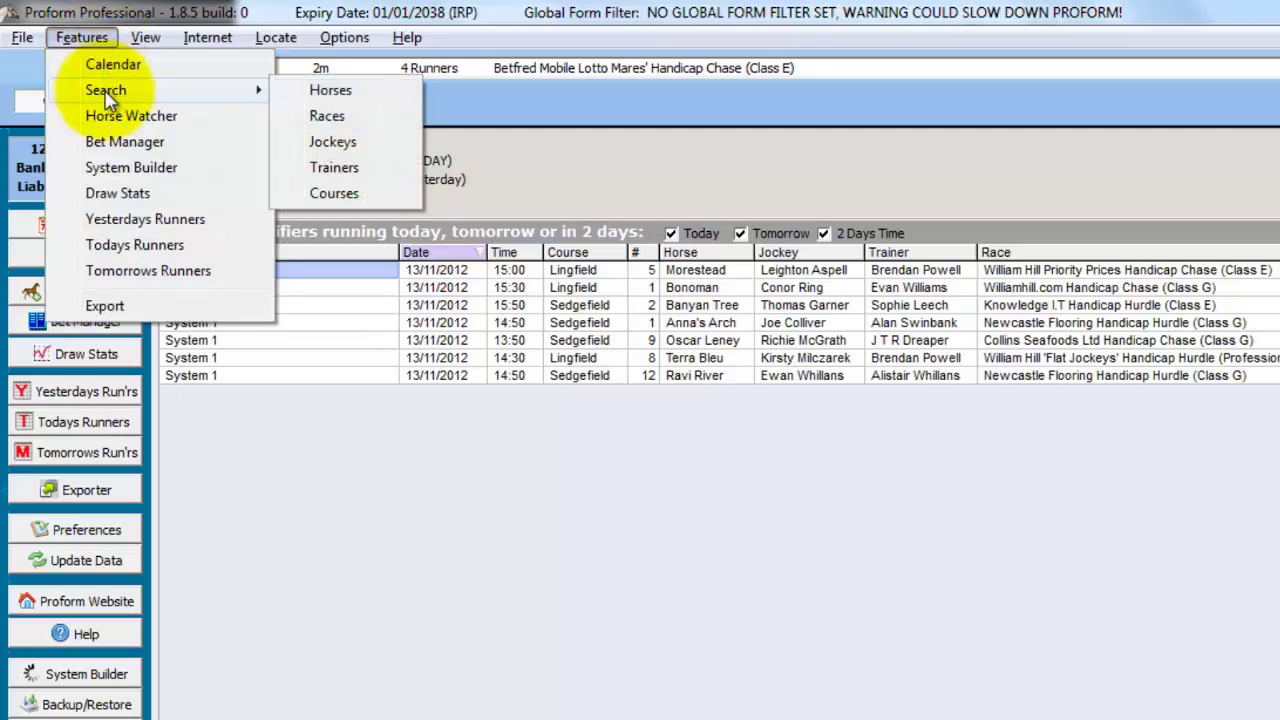
{"action": "left_click", "coordinate": [348, 95]}
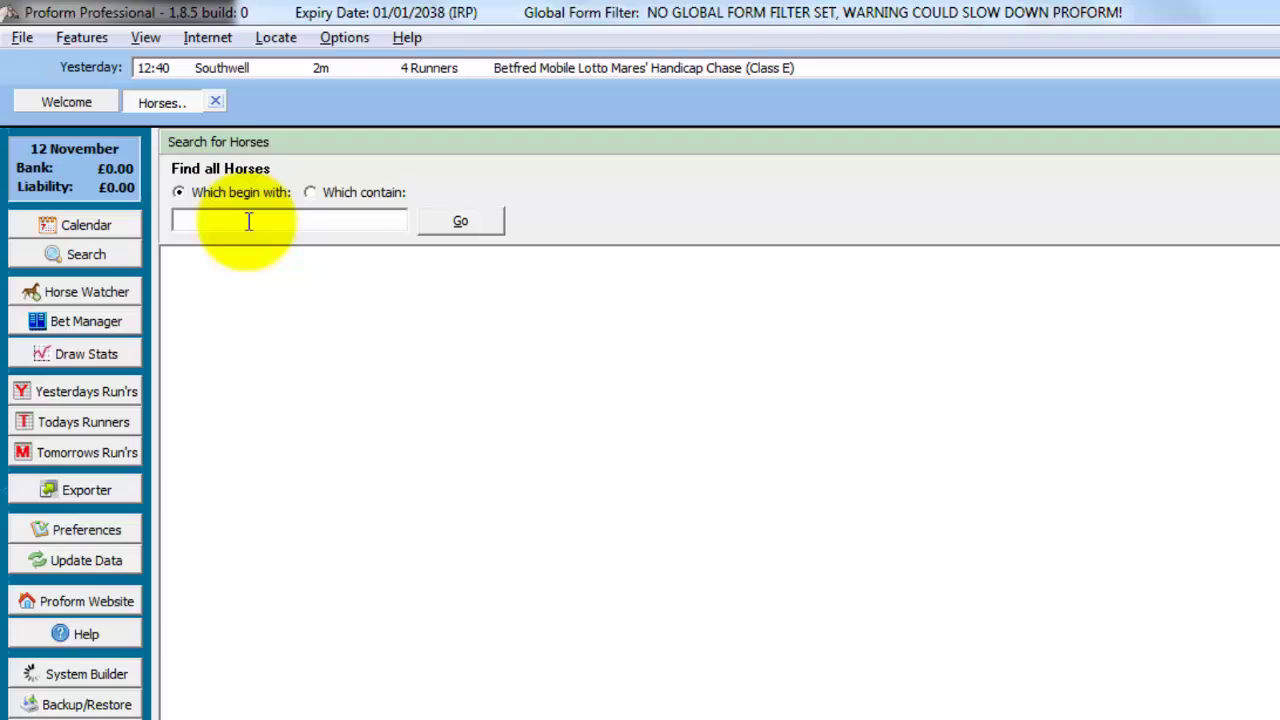
{"action": "type", "text": "kauto"}
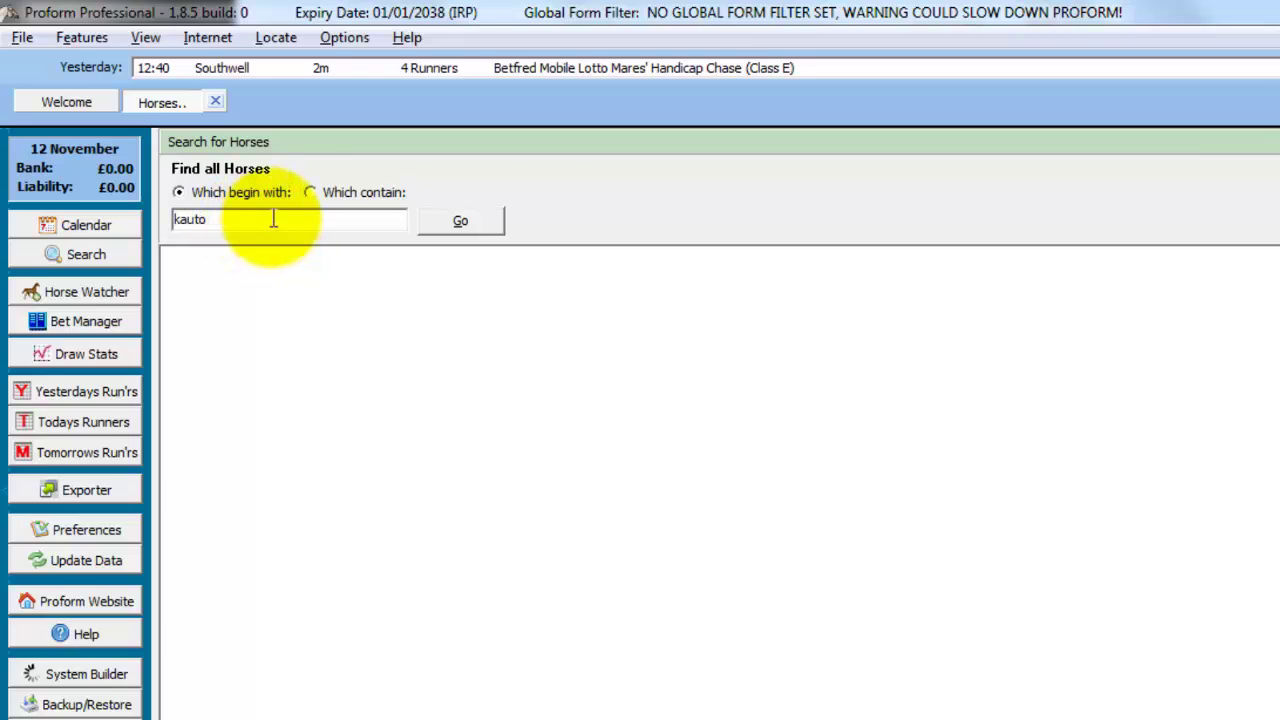
{"action": "left_click", "coordinate": [458, 226]}
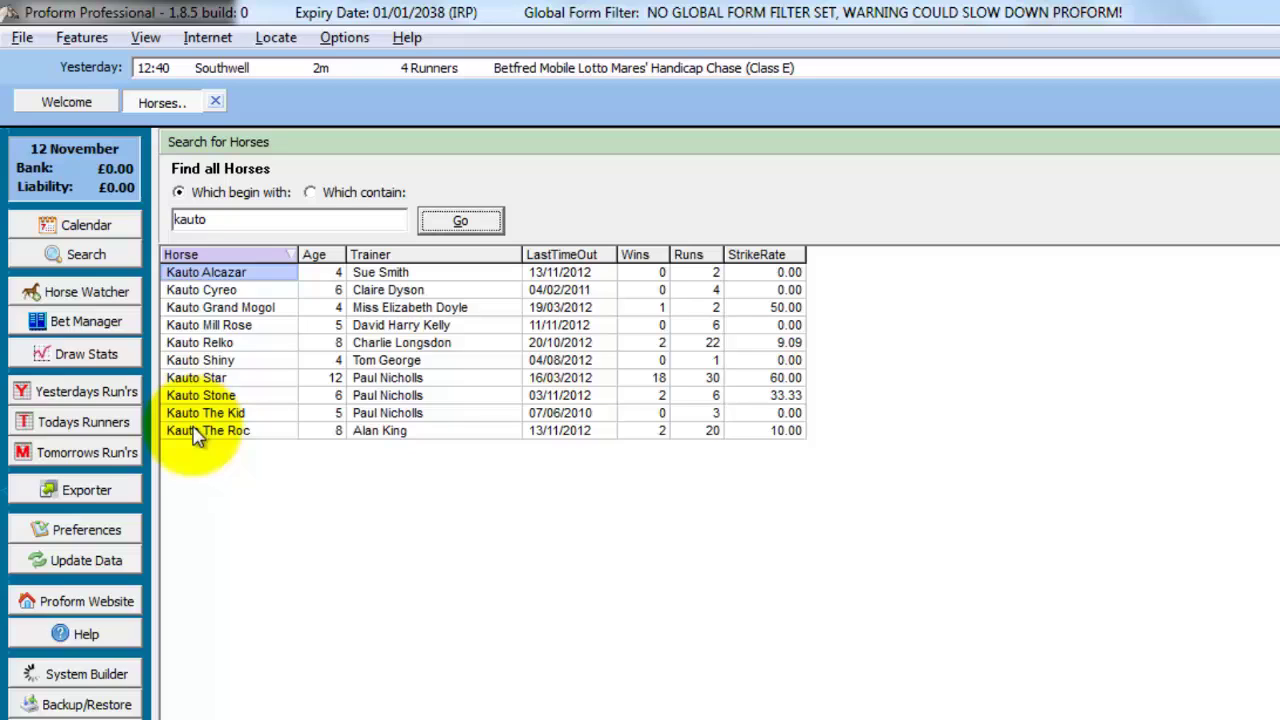
{"action": "left_click", "coordinate": [256, 333]}
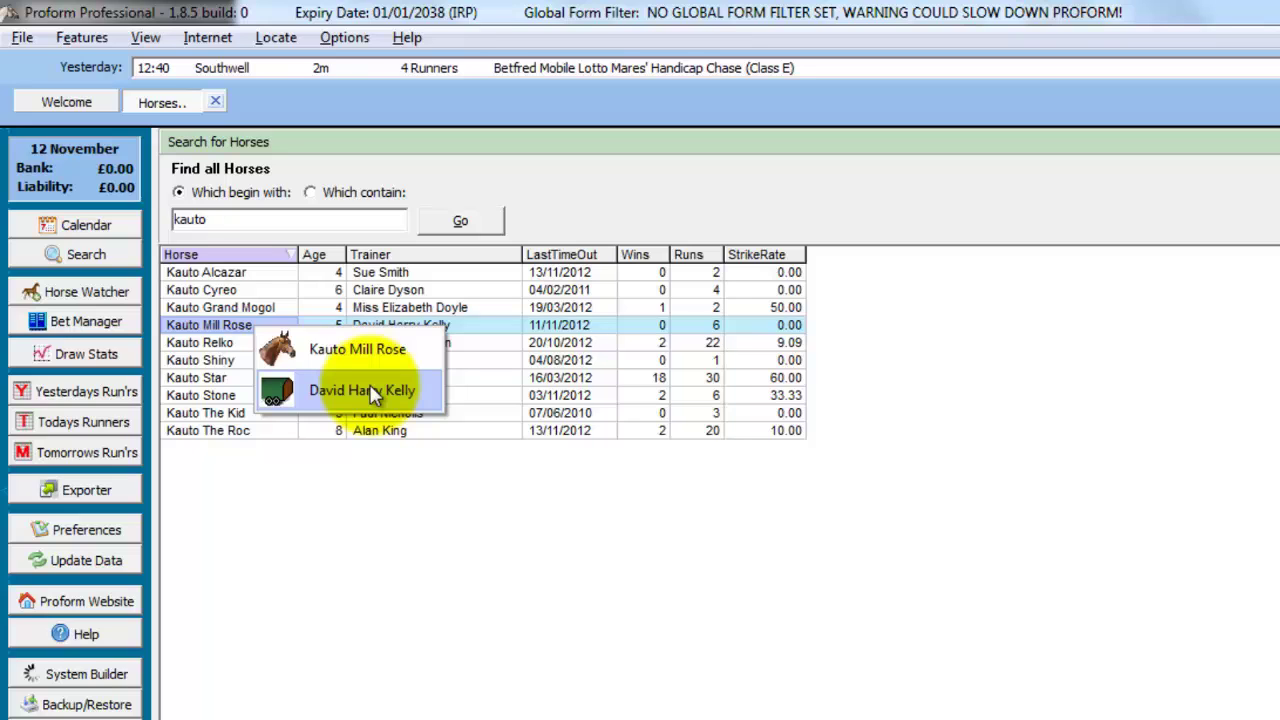
{"action": "left_click", "coordinate": [86, 255]}
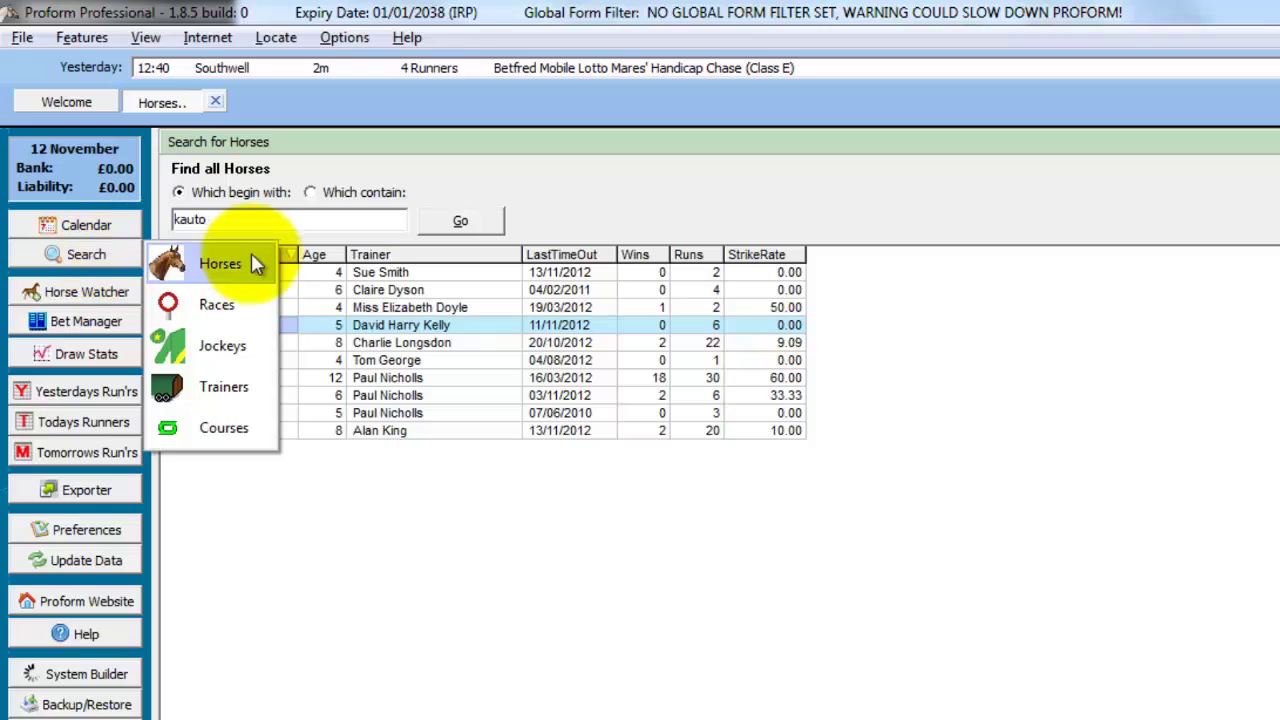
- Search races whose names contain 'grand national' and sort them by course, Aintree first
{"action": "left_click", "coordinate": [217, 305]}
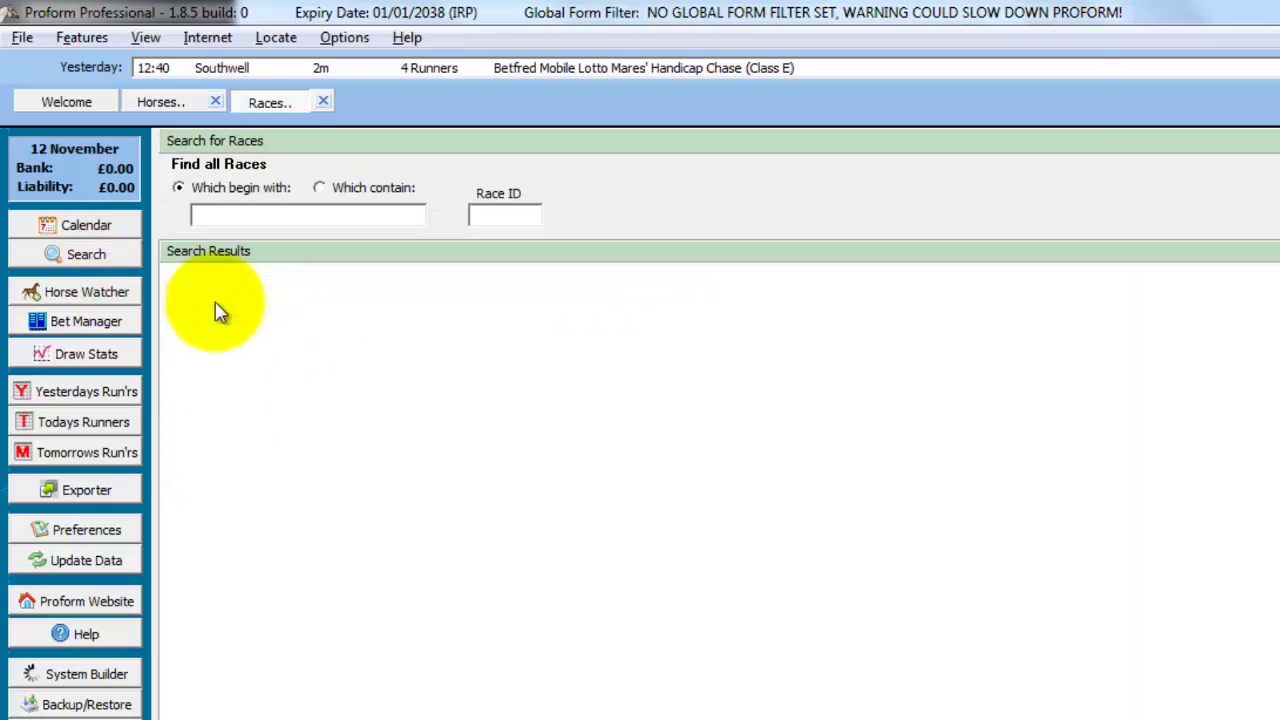
{"action": "left_click", "coordinate": [237, 213]}
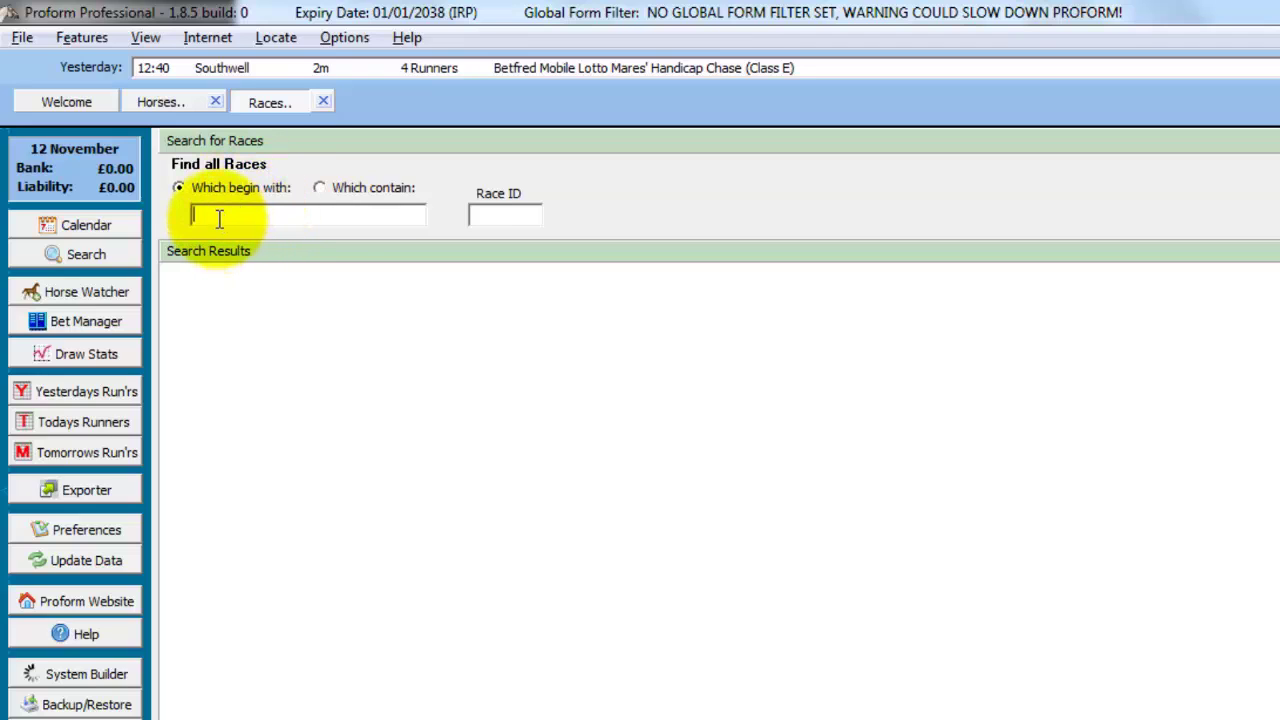
{"action": "left_click", "coordinate": [330, 195]}
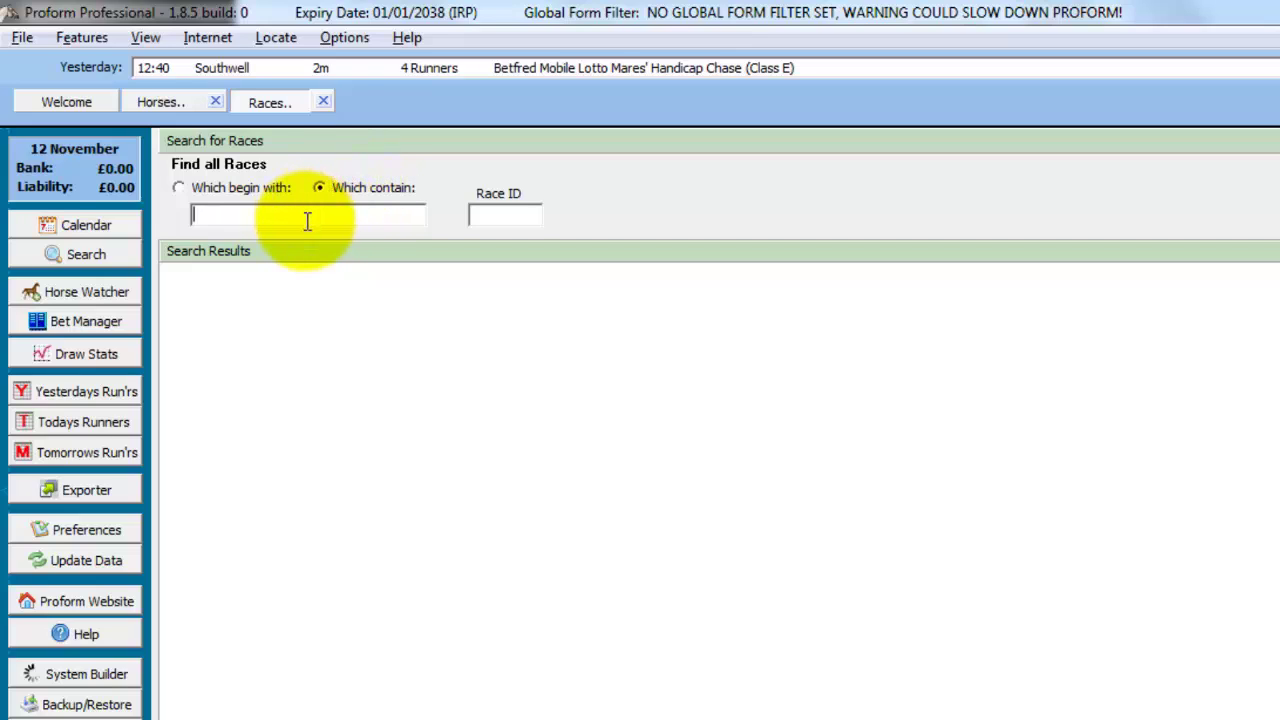
{"action": "type", "text": "gr"}
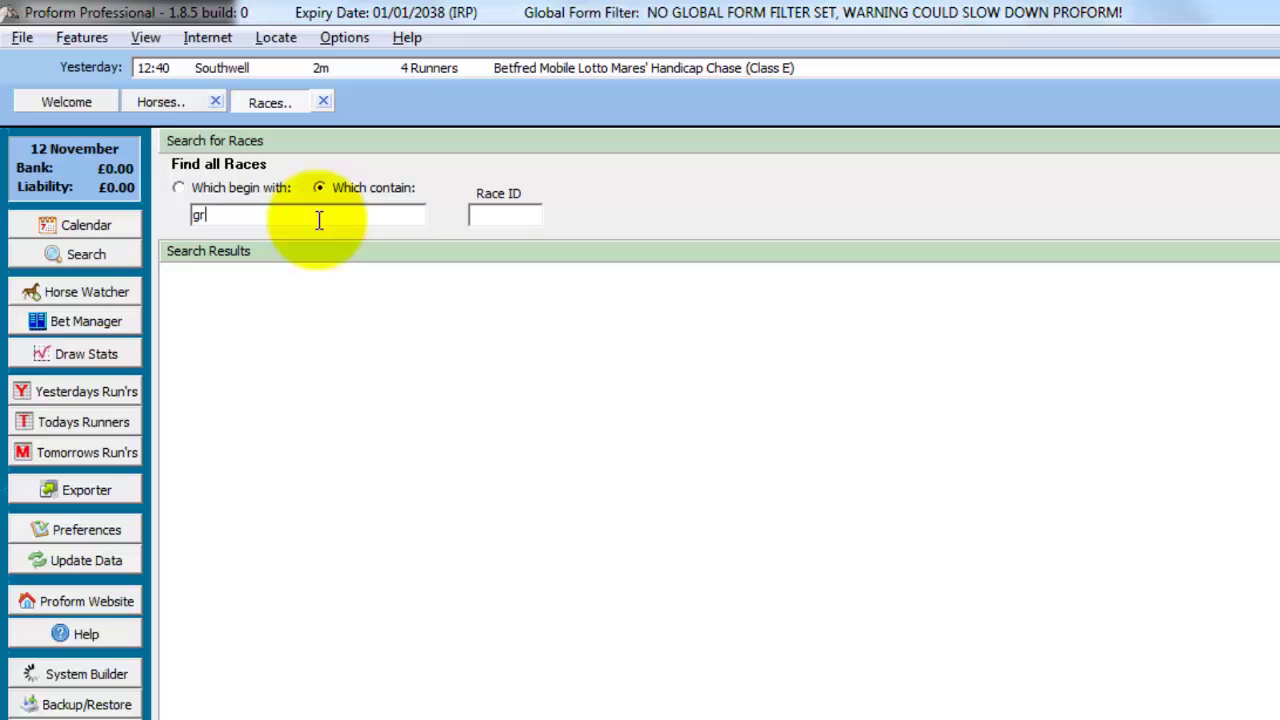
{"action": "type", "text": "and national"}
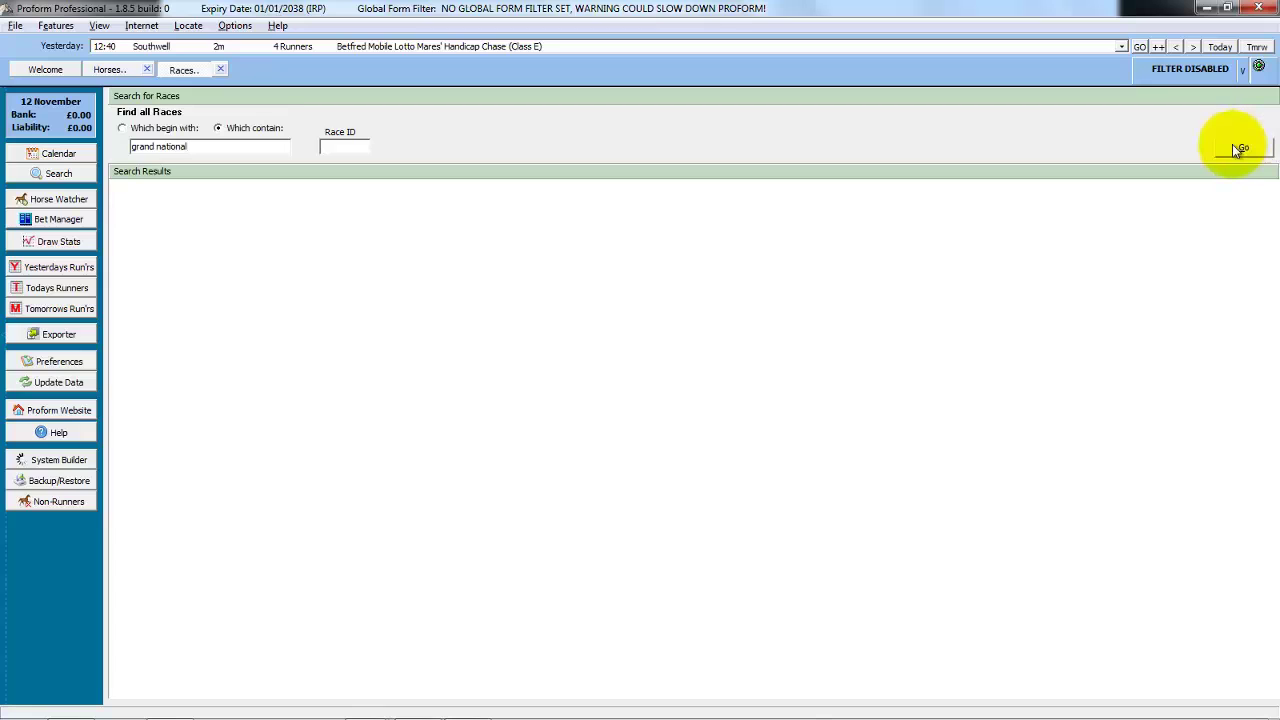
{"action": "left_click", "coordinate": [1233, 146]}
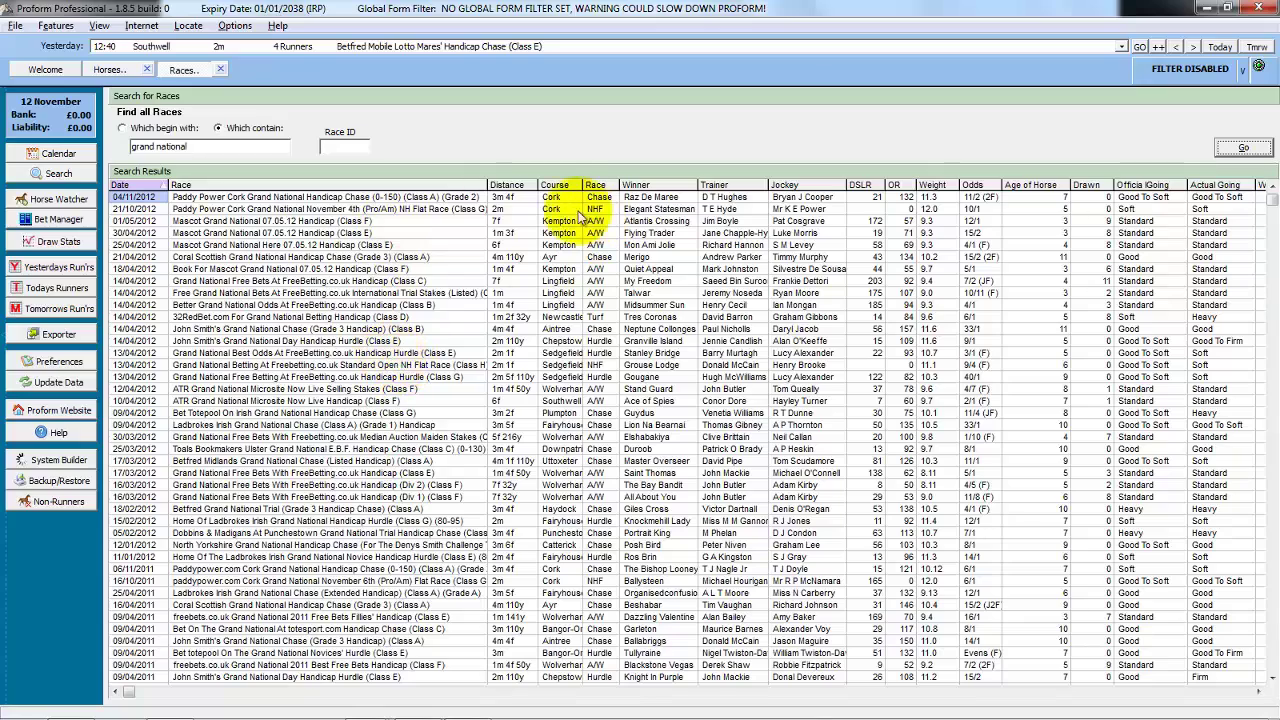
{"action": "left_click", "coordinate": [560, 186]}
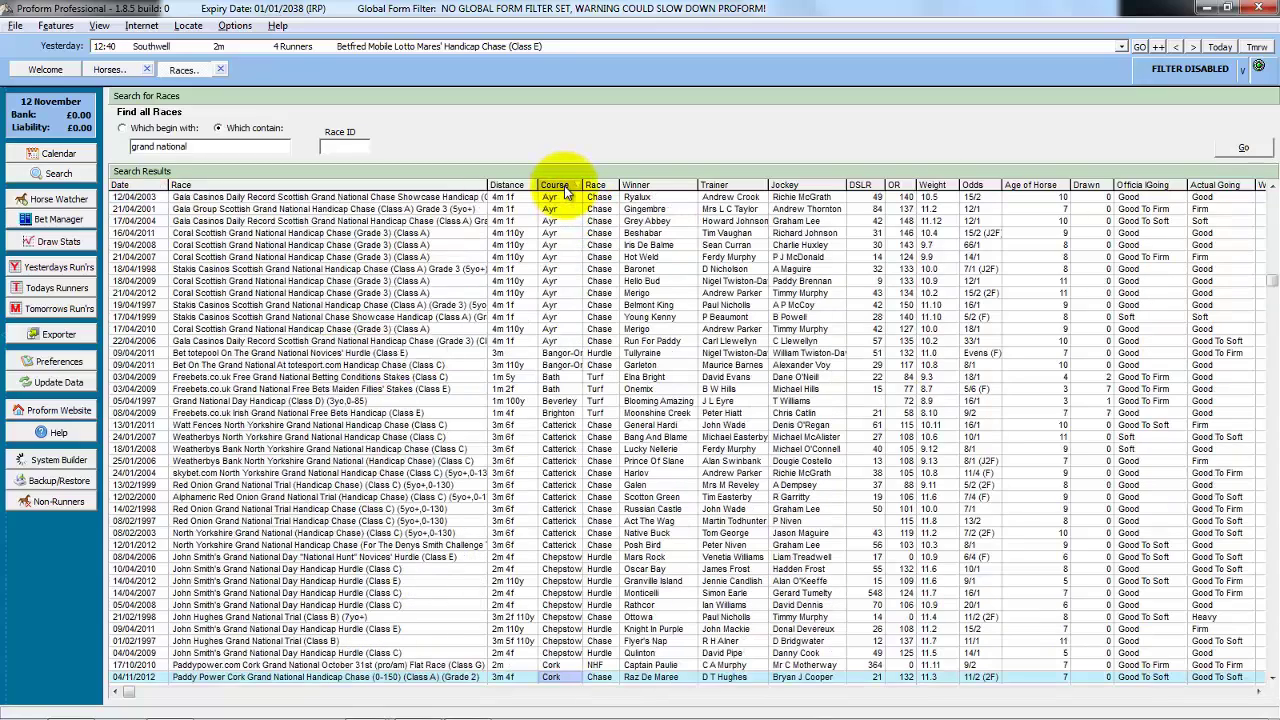
{"action": "left_click", "coordinate": [1273, 212]}
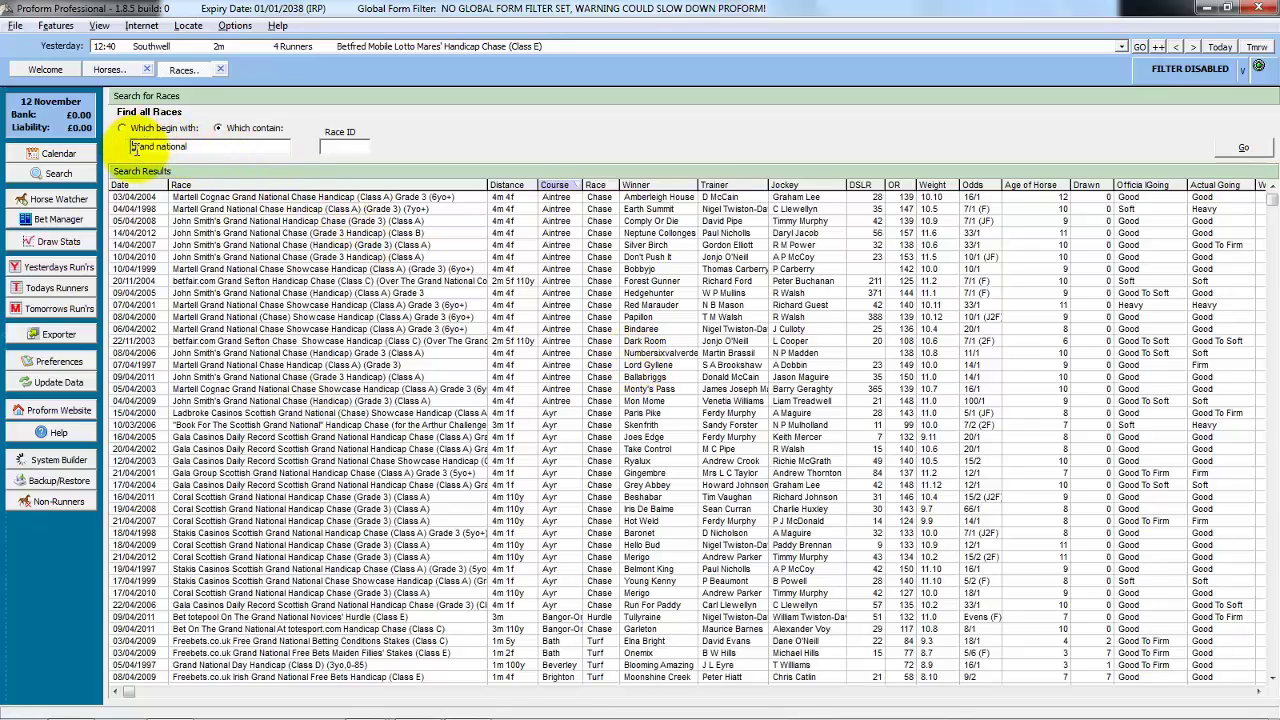
- Rerun the race search as 'scottish grand national' and sort the results by date, oldest first
{"action": "type", "text": "scottish"}
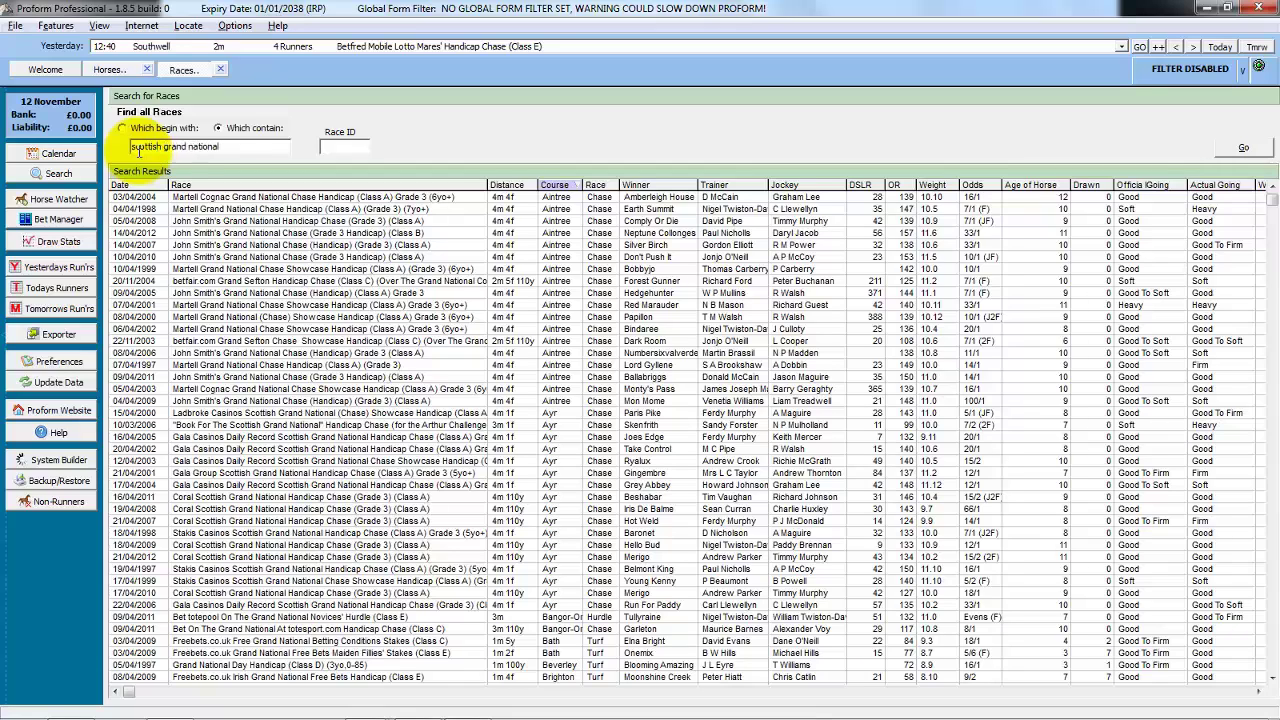
{"action": "key", "text": "Return"}
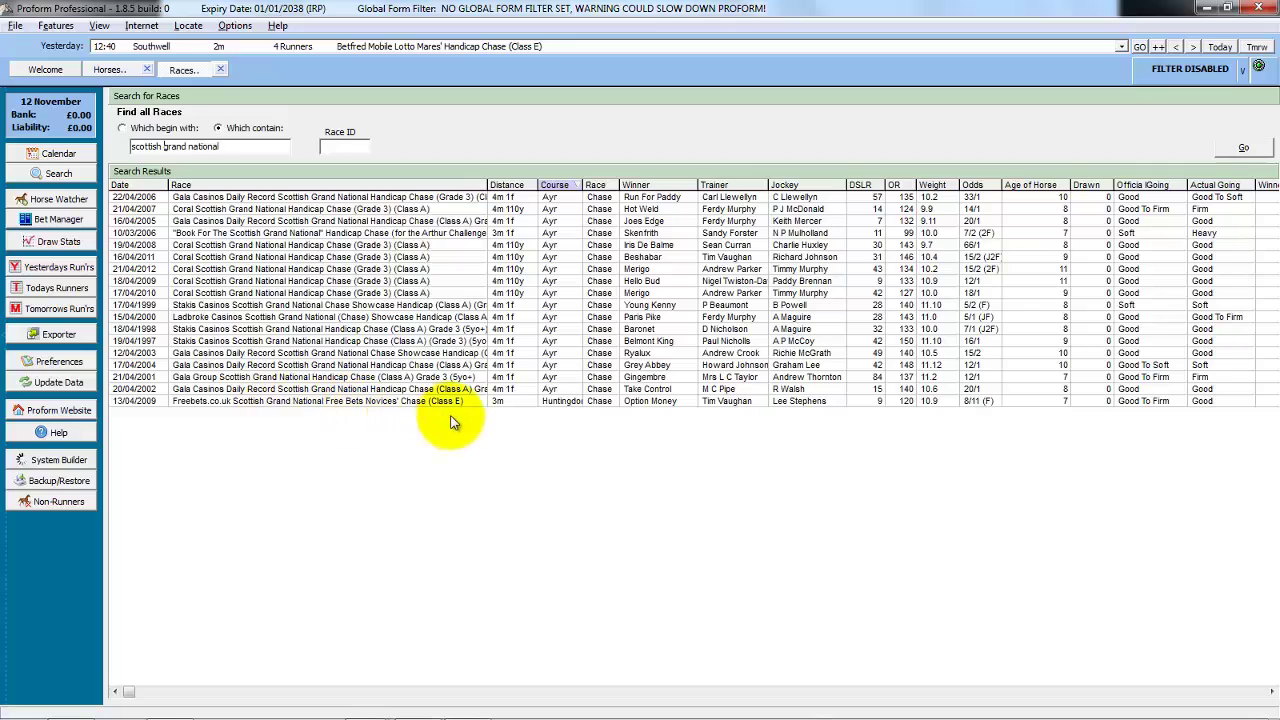
{"action": "left_click", "coordinate": [148, 186]}
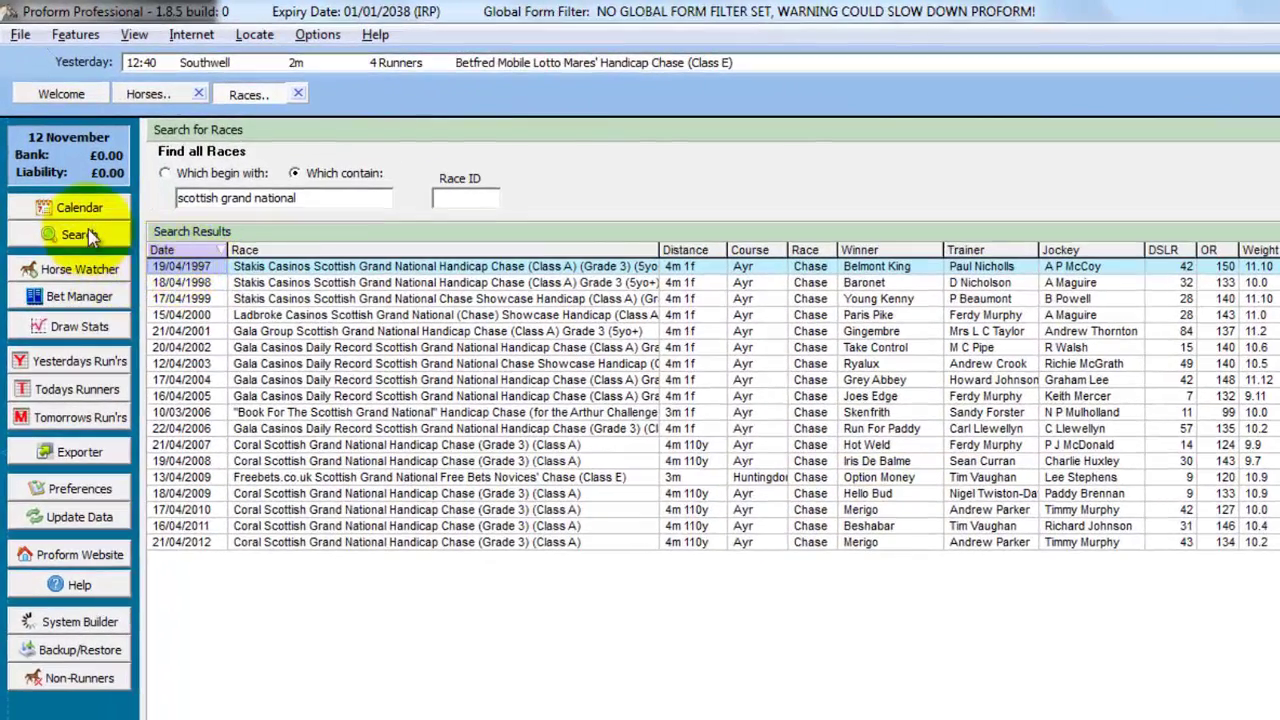
- Run a course search for 'aintree'
{"action": "left_click", "coordinate": [80, 228]}
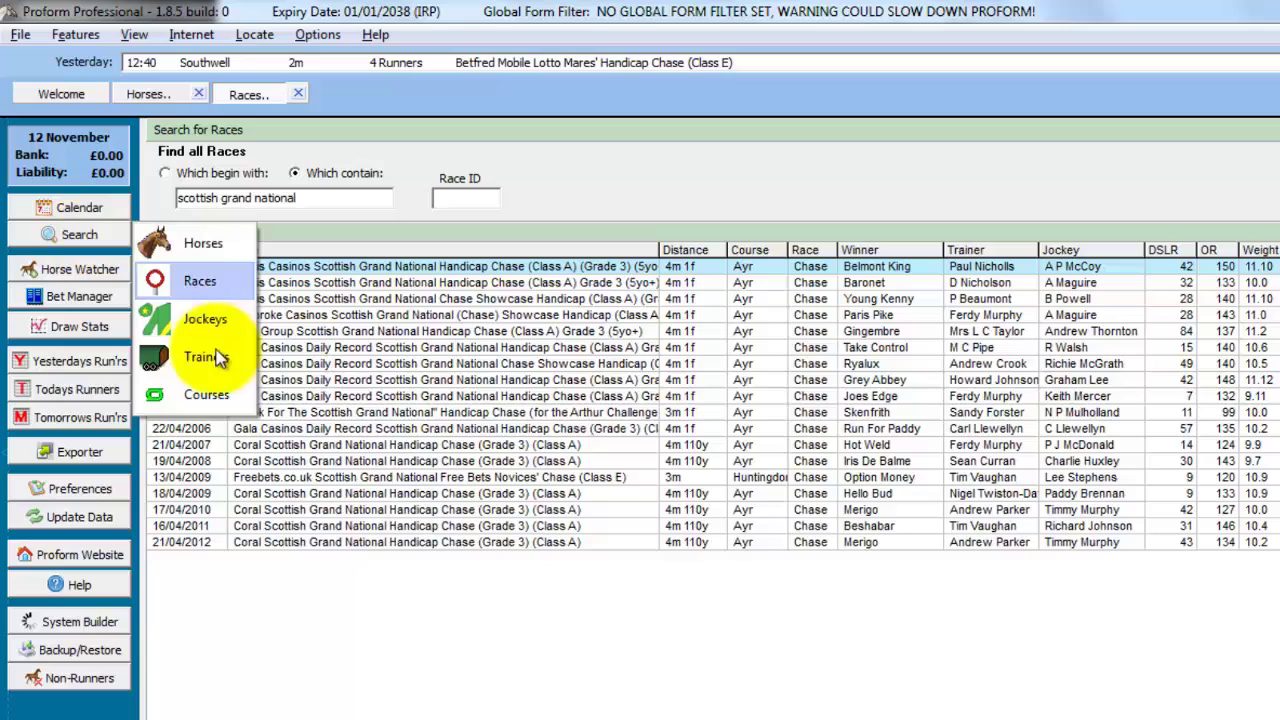
{"action": "left_click", "coordinate": [206, 395]}
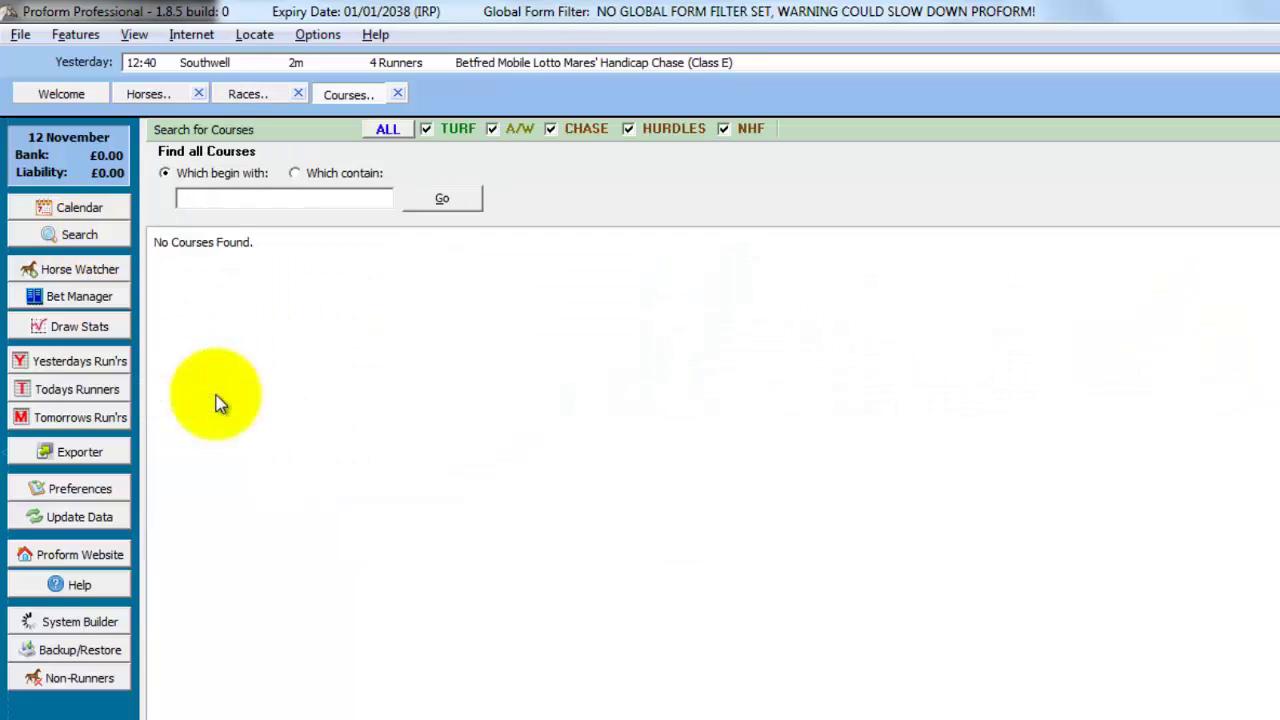
{"action": "left_click", "coordinate": [208, 198]}
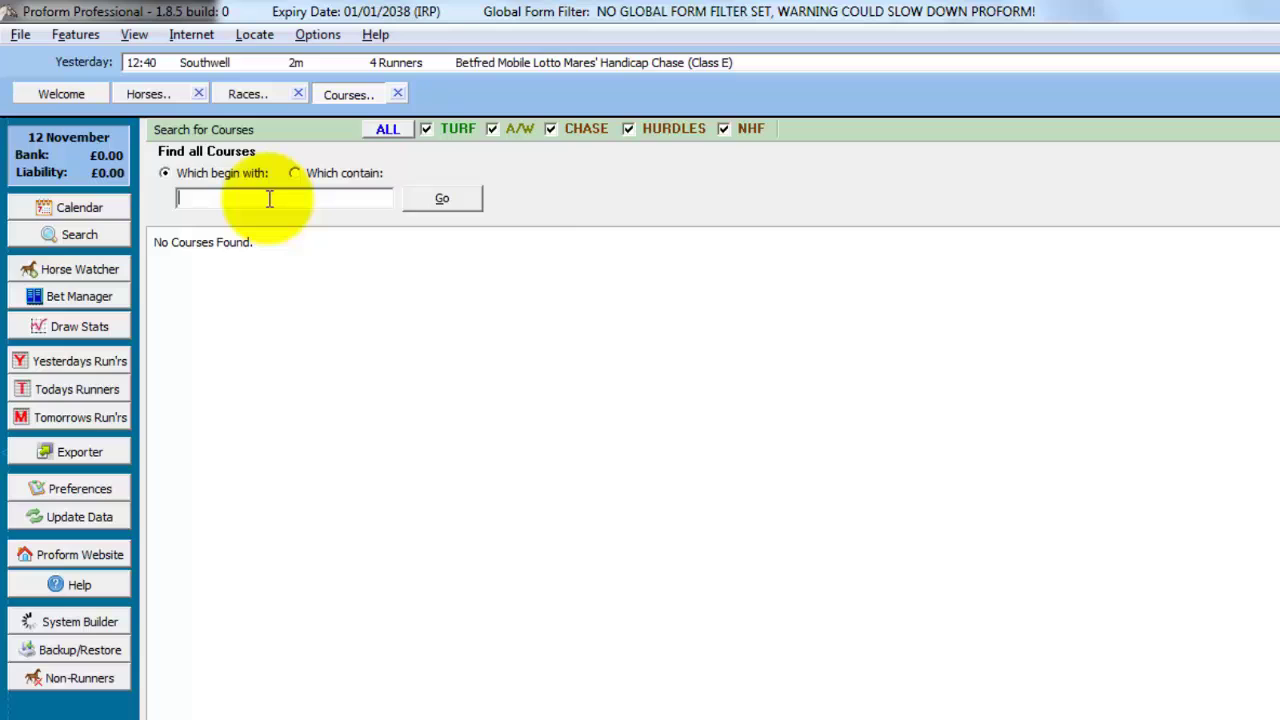
{"action": "type", "text": "aintree"}
{"action": "left_click", "coordinate": [442, 198]}
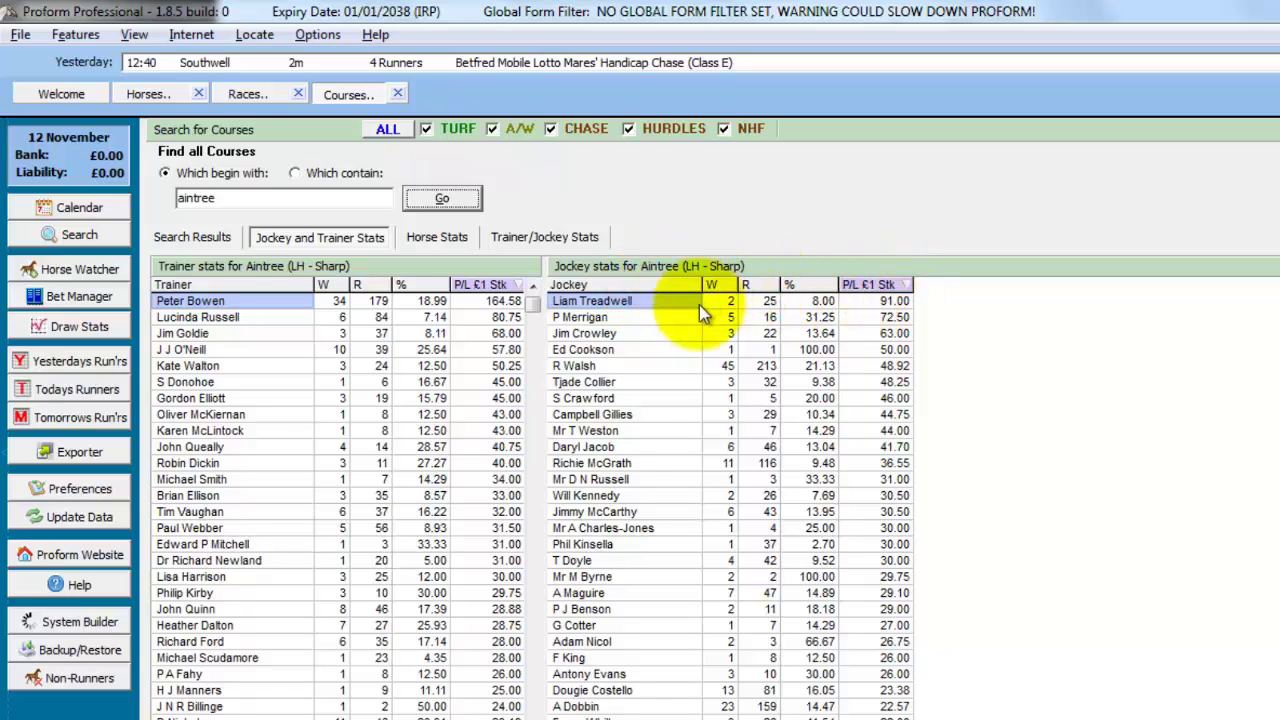
- View Aintree's horse statistics and trainer/jockey combination stats
{"action": "left_click", "coordinate": [448, 238]}
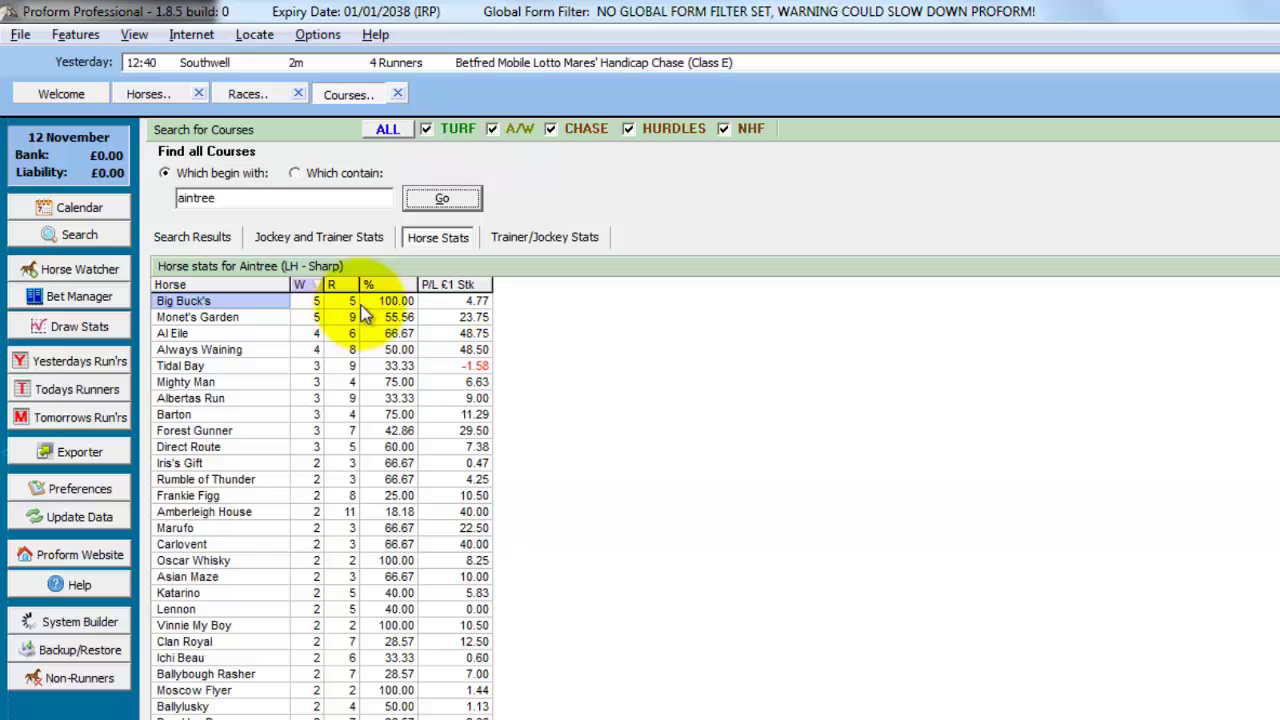
{"action": "left_click", "coordinate": [569, 241]}
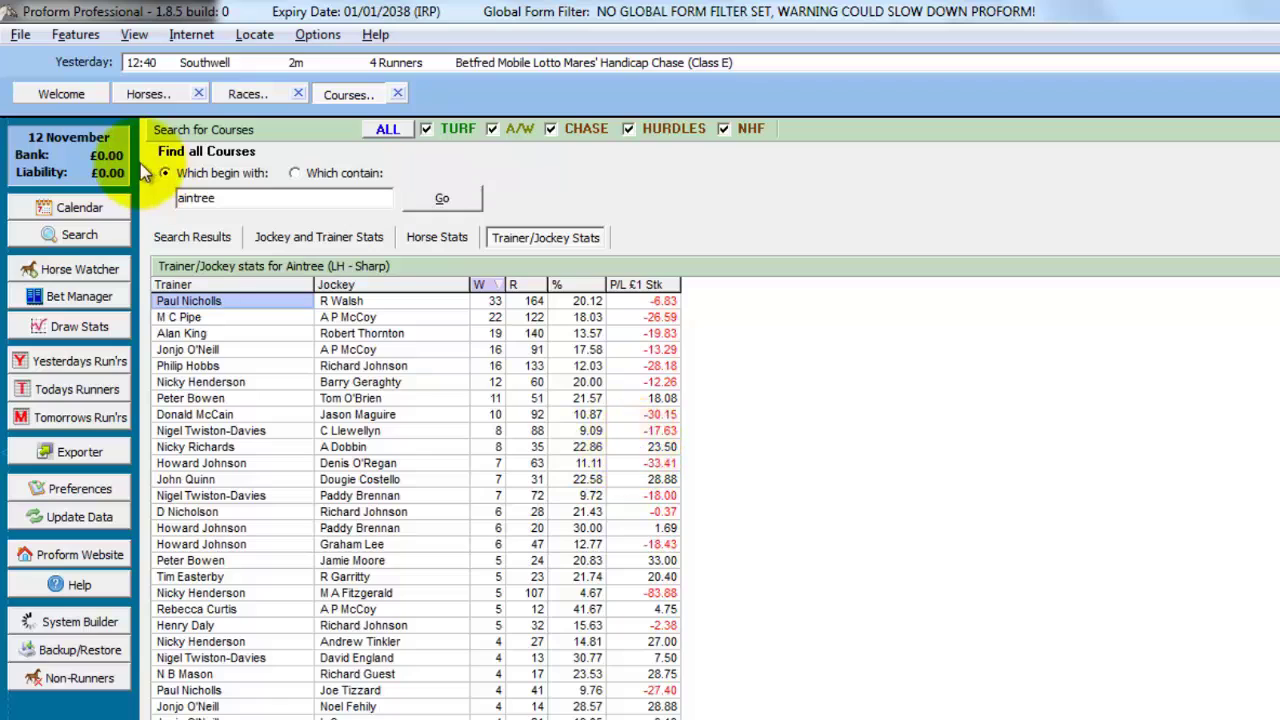
{"action": "left_click", "coordinate": [98, 232]}
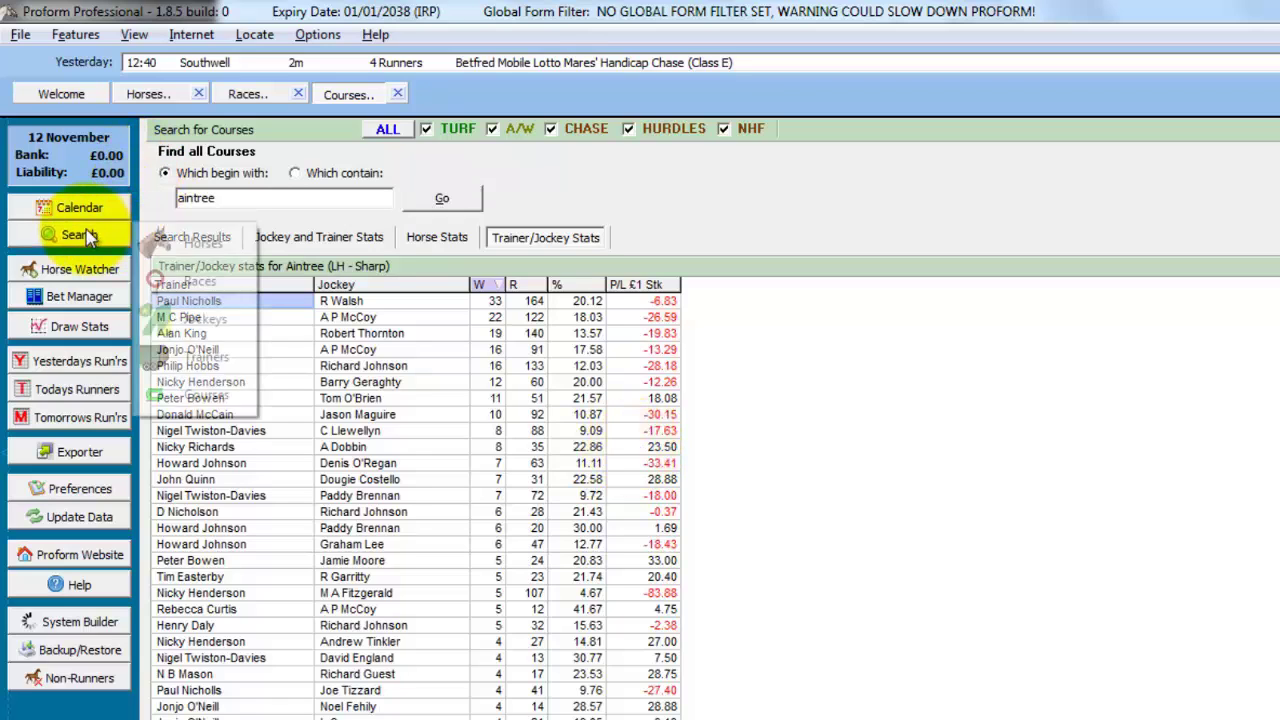
- Find jockeys containing 'mccoy' and review A P McCoy's career by month/year and trainer/horse stats
{"action": "left_click", "coordinate": [205, 318]}
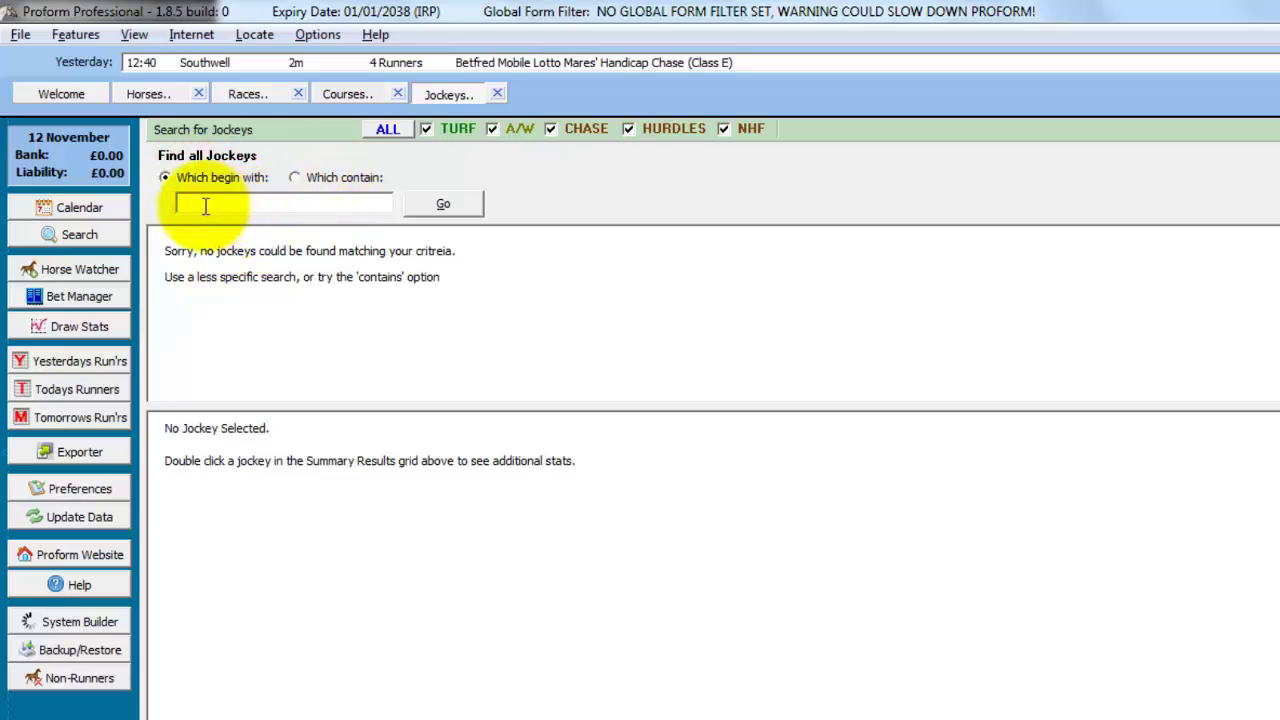
{"action": "left_click", "coordinate": [294, 177]}
{"action": "left_click", "coordinate": [258, 201]}
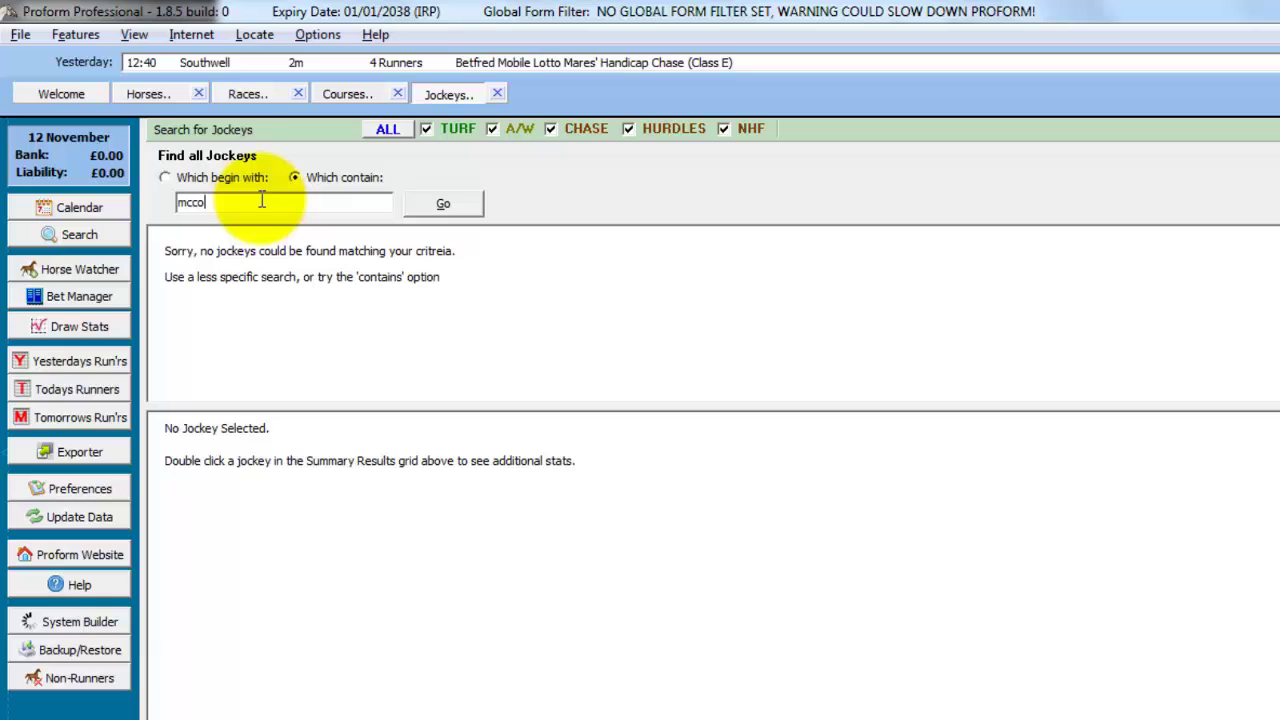
{"action": "left_click", "coordinate": [443, 205]}
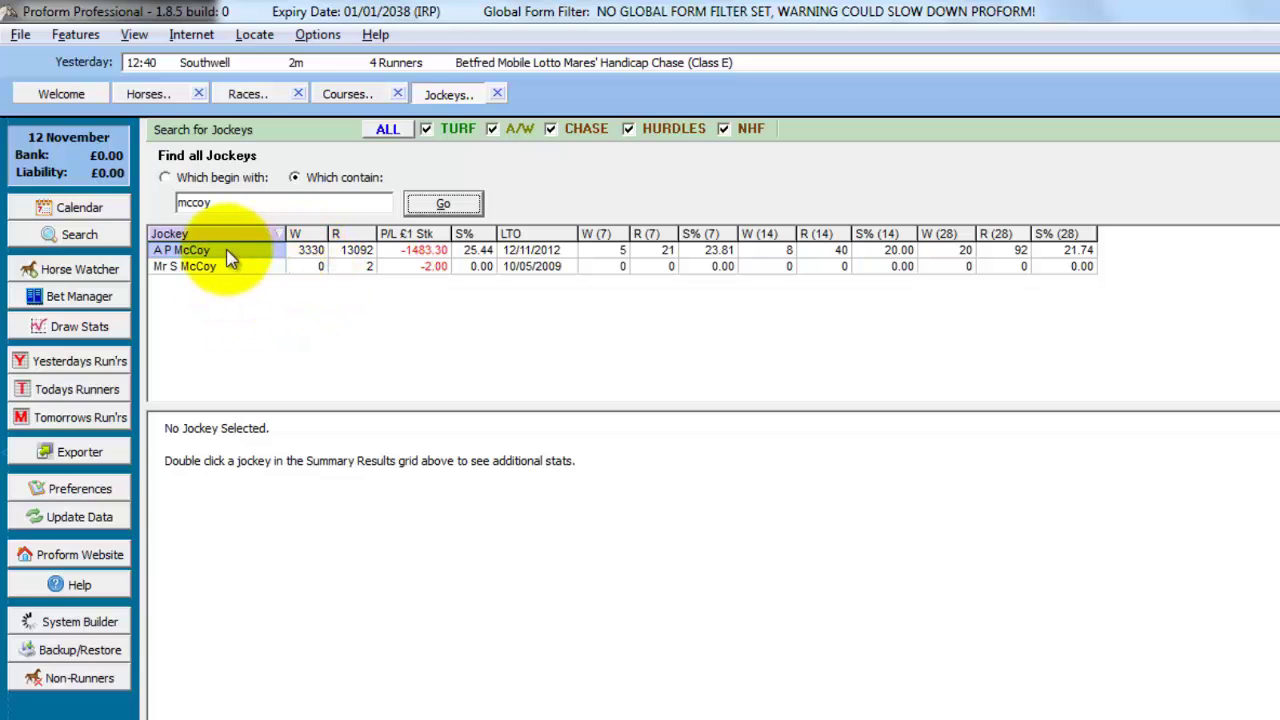
{"action": "double_click", "coordinate": [244, 251]}
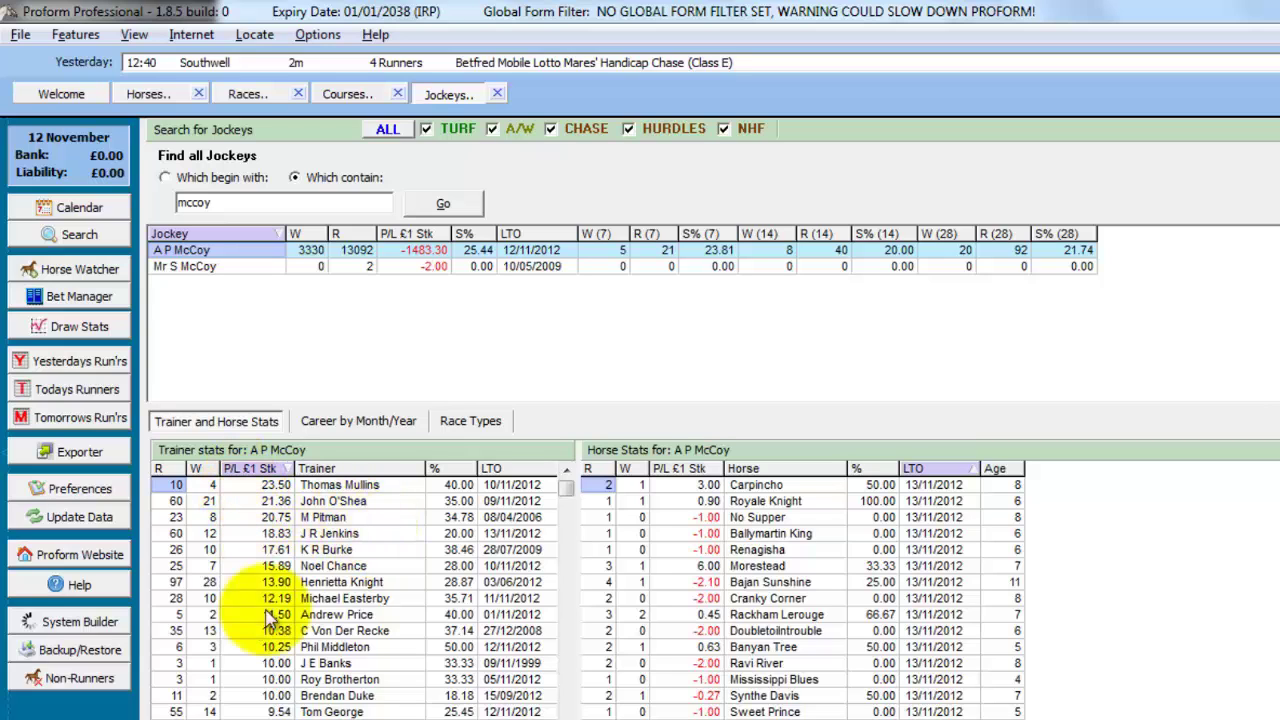
{"action": "left_click", "coordinate": [352, 423]}
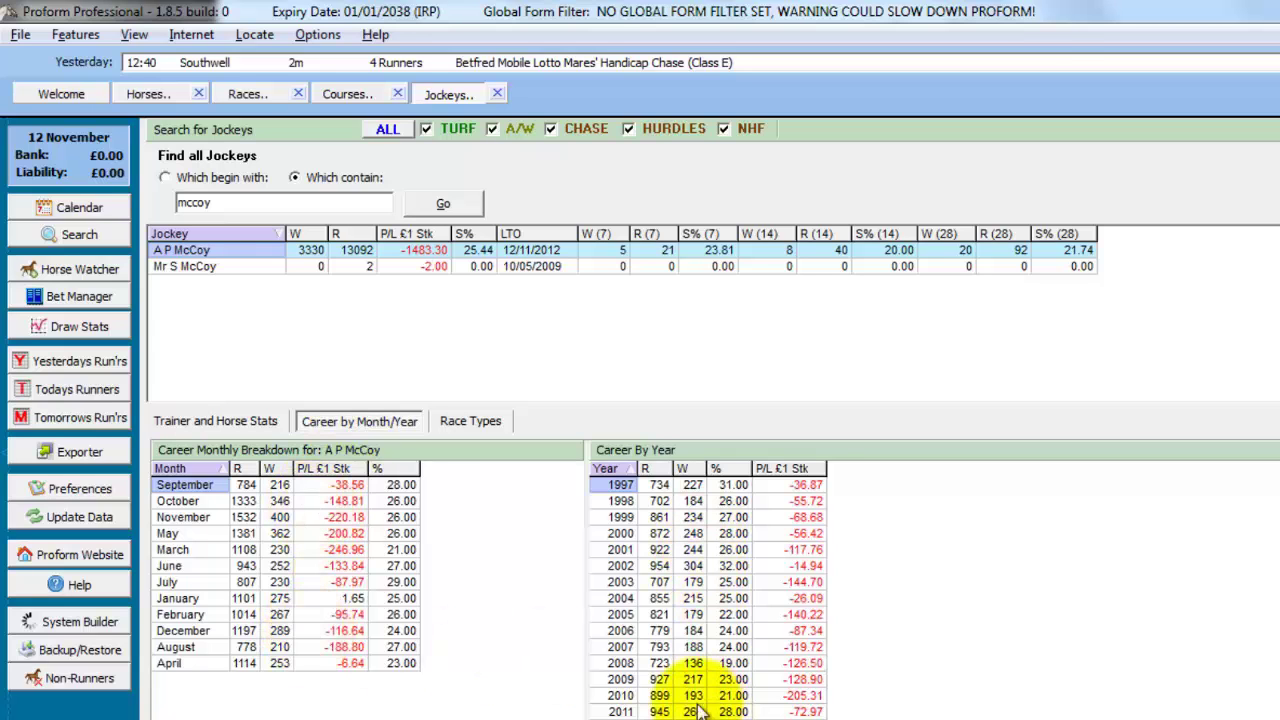
{"action": "left_click", "coordinate": [220, 425]}
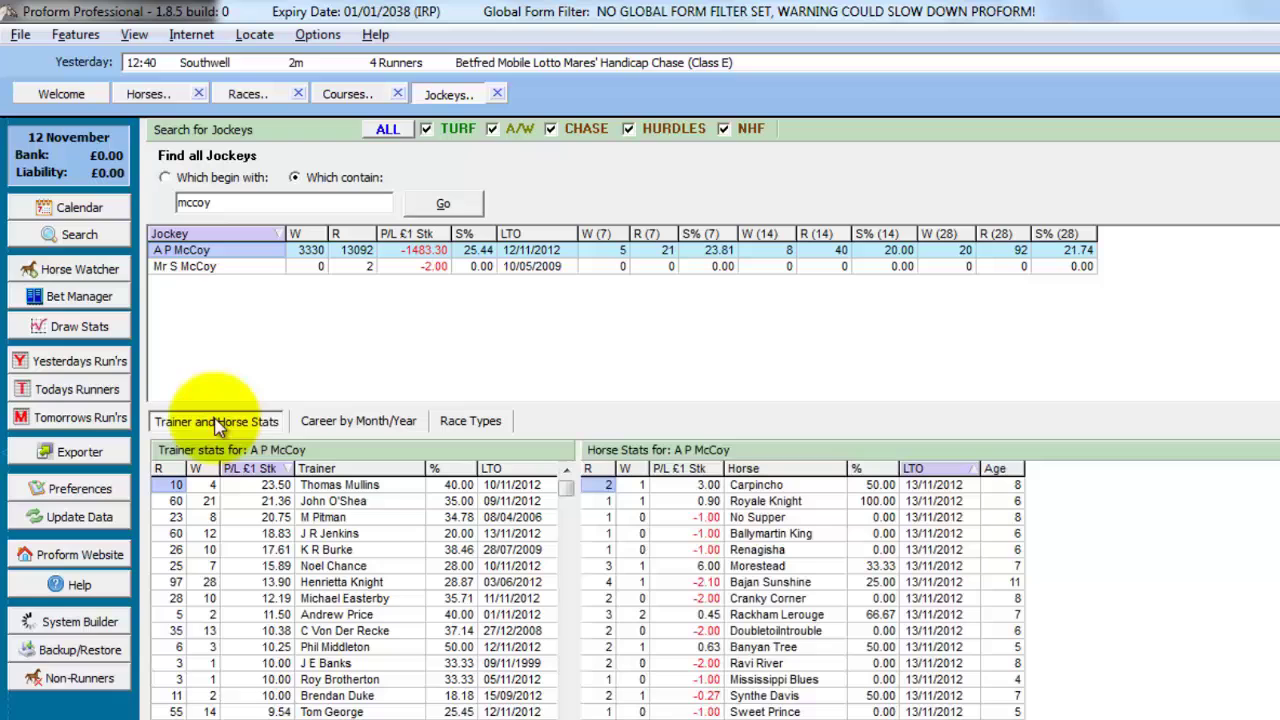
- Search trainers containing 'henderson' and show Paul Henderson's career by month and year
{"action": "left_click", "coordinate": [82, 240]}
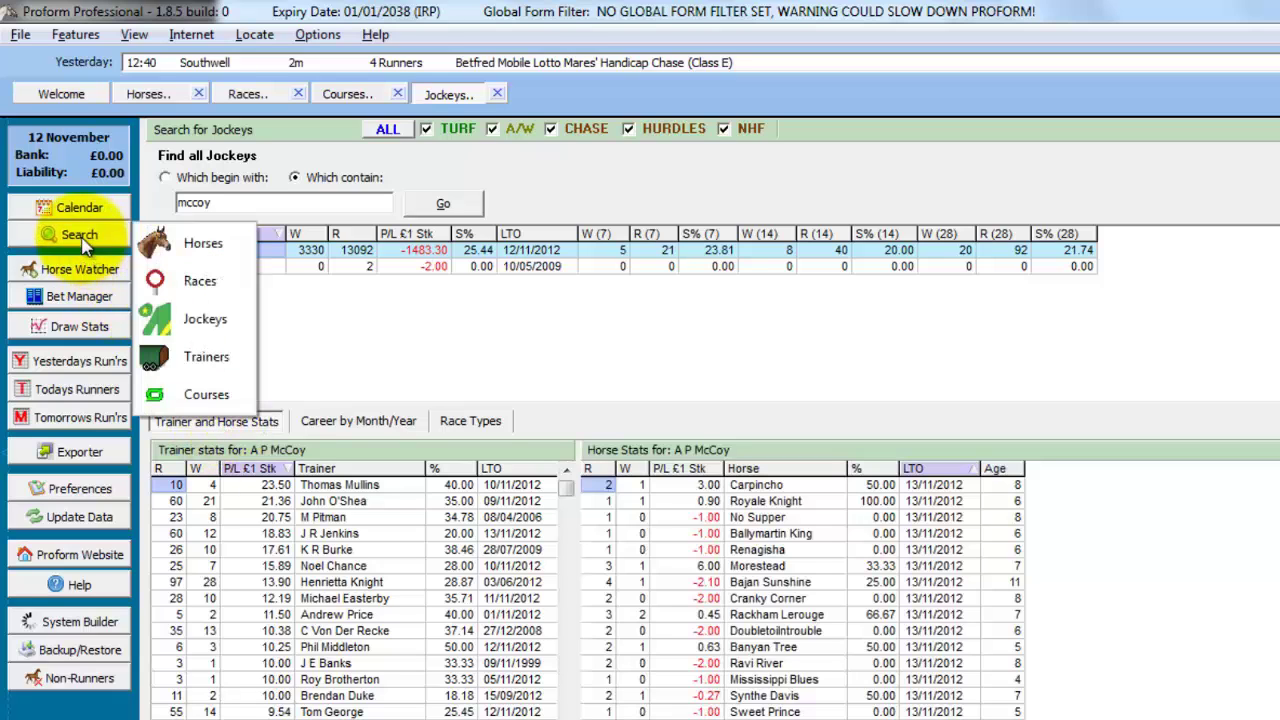
{"action": "left_click", "coordinate": [181, 360]}
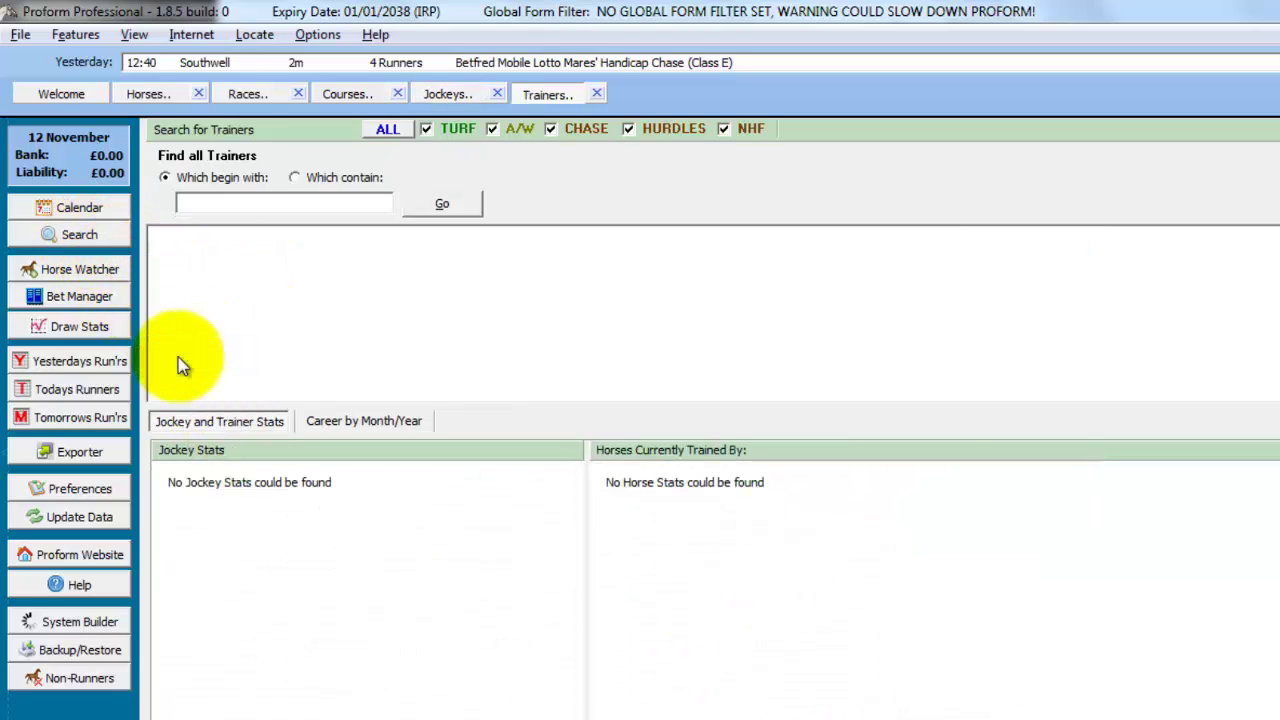
{"action": "left_click", "coordinate": [294, 177]}
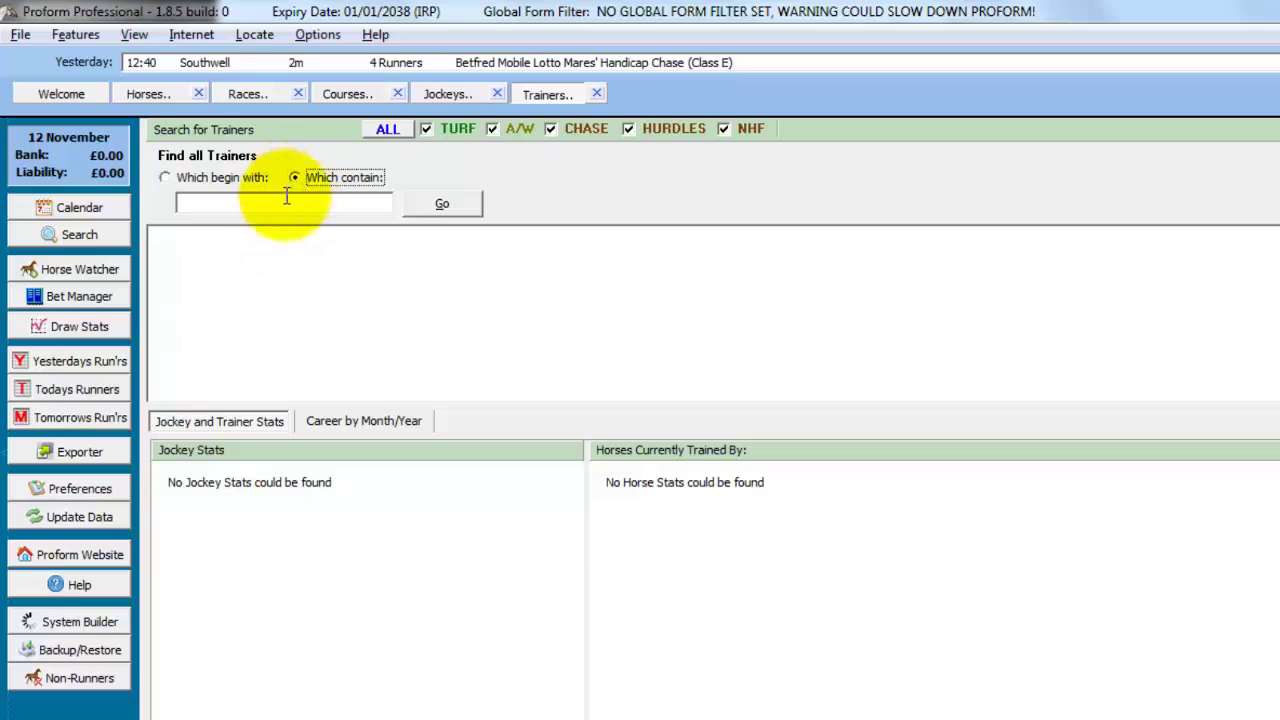
{"action": "left_click", "coordinate": [270, 204]}
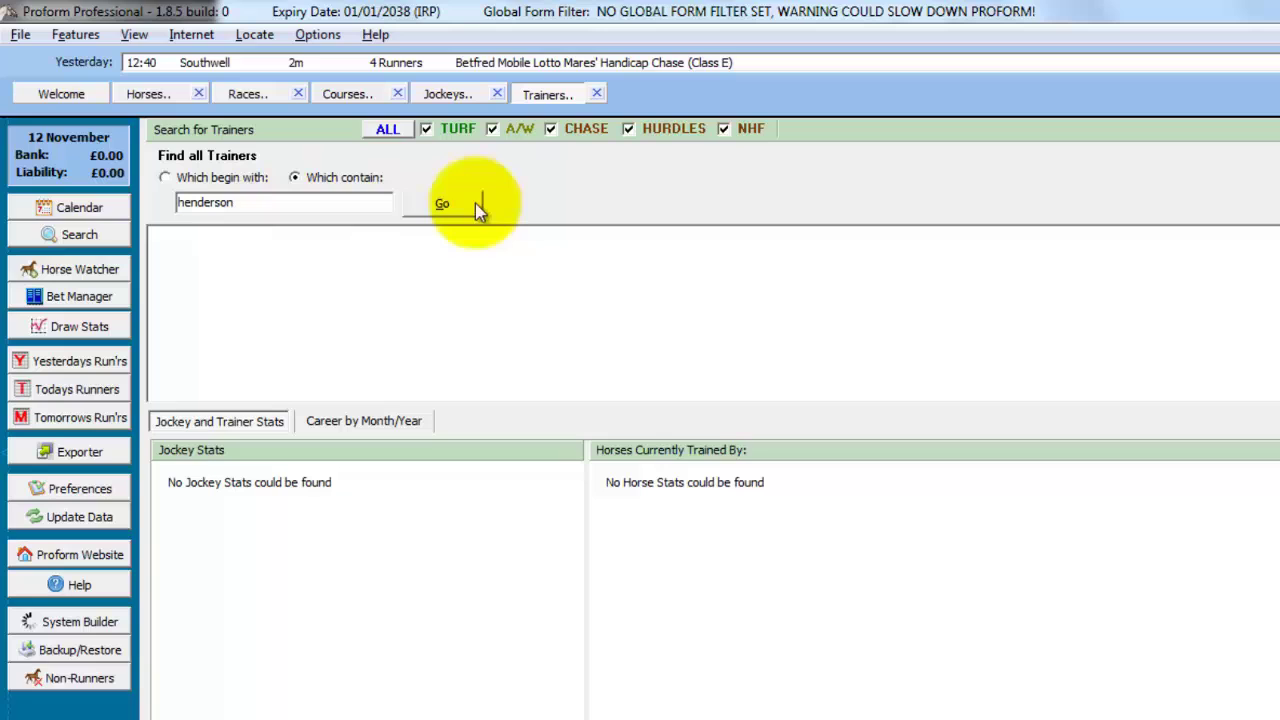
{"action": "left_click", "coordinate": [444, 203]}
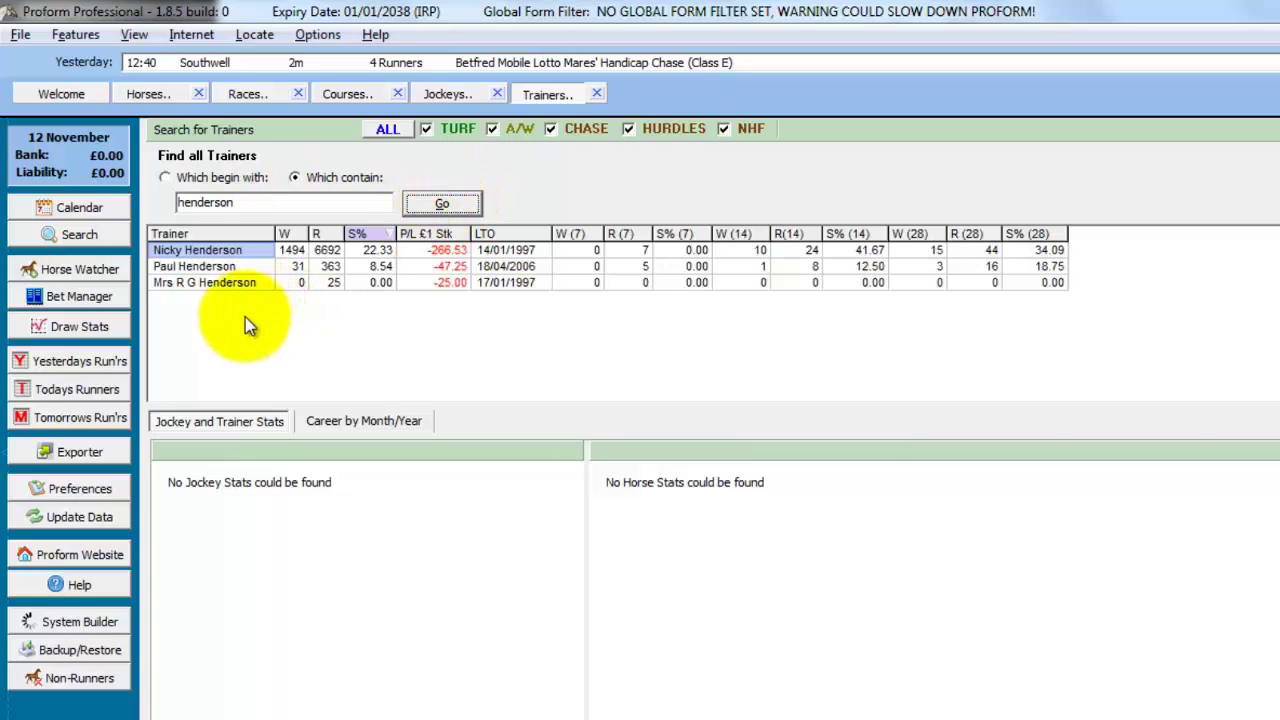
{"action": "left_click", "coordinate": [206, 268]}
{"action": "double_click", "coordinate": [202, 267]}
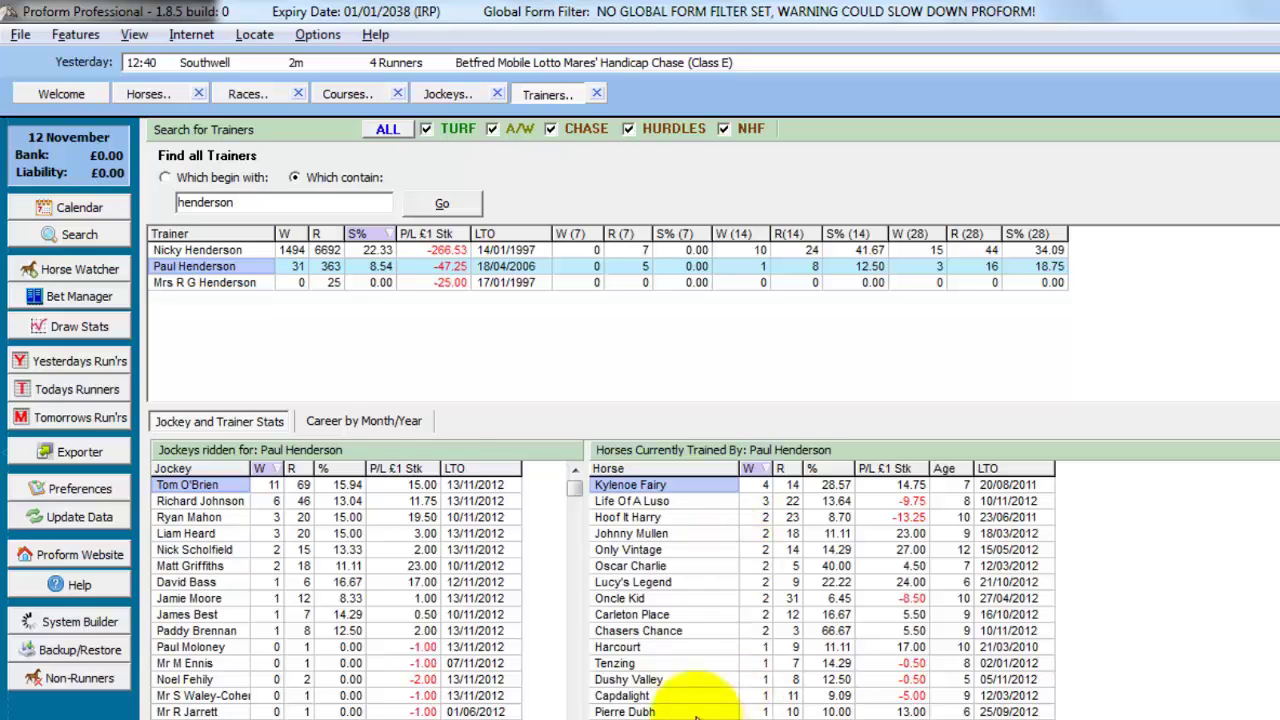
{"action": "left_click", "coordinate": [366, 421]}
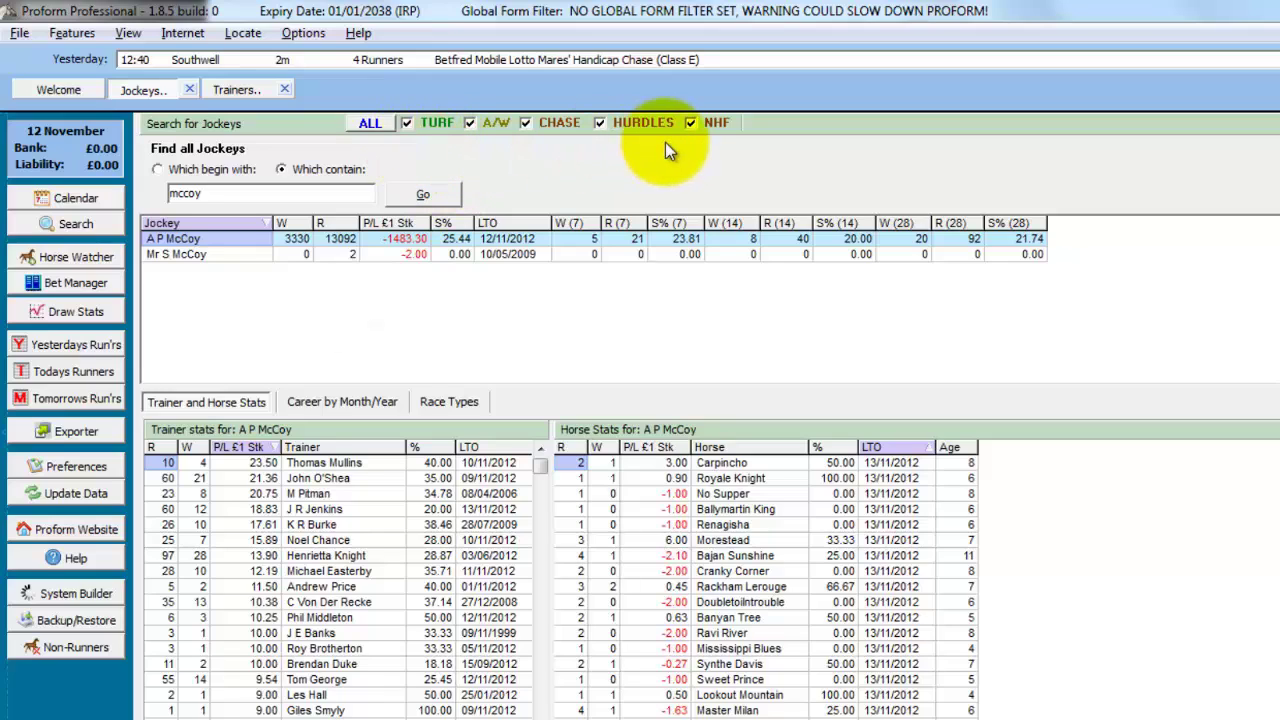
- Restrict A P McCoy's stats to NHF races only, checking career by month/year and trainer/horse stats
{"action": "left_click", "coordinate": [373, 121]}
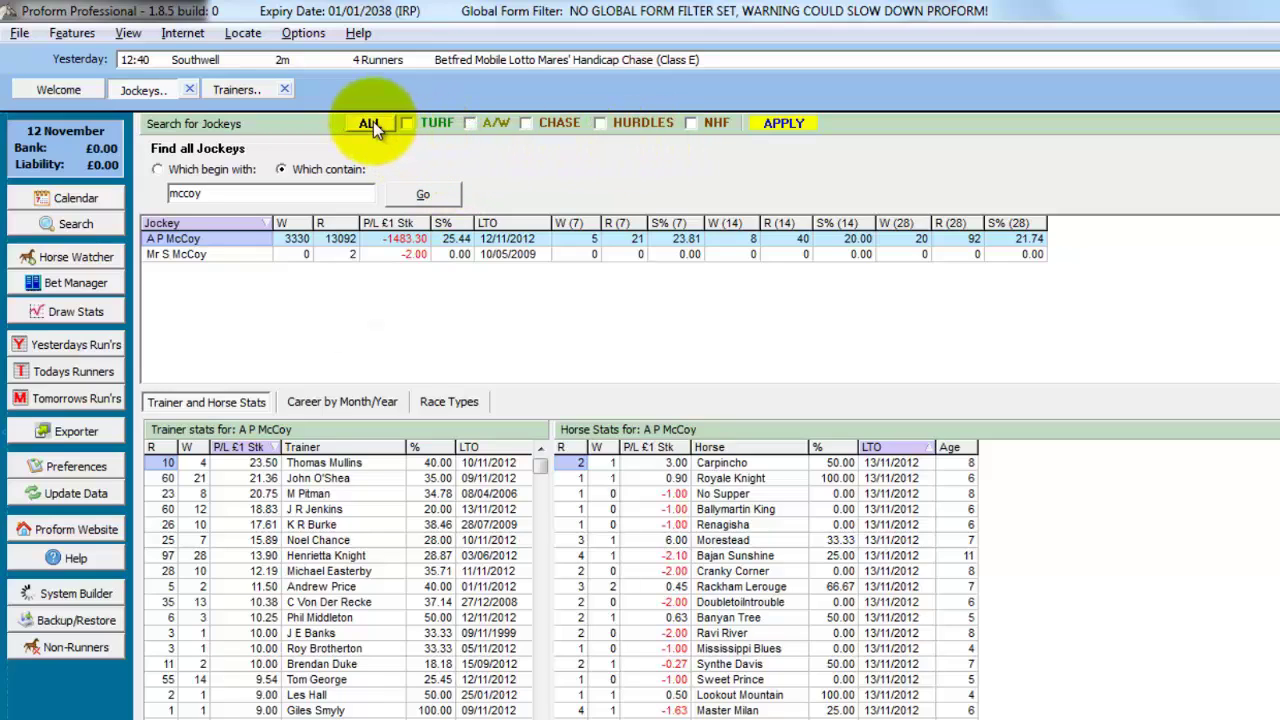
{"action": "left_click", "coordinate": [691, 123]}
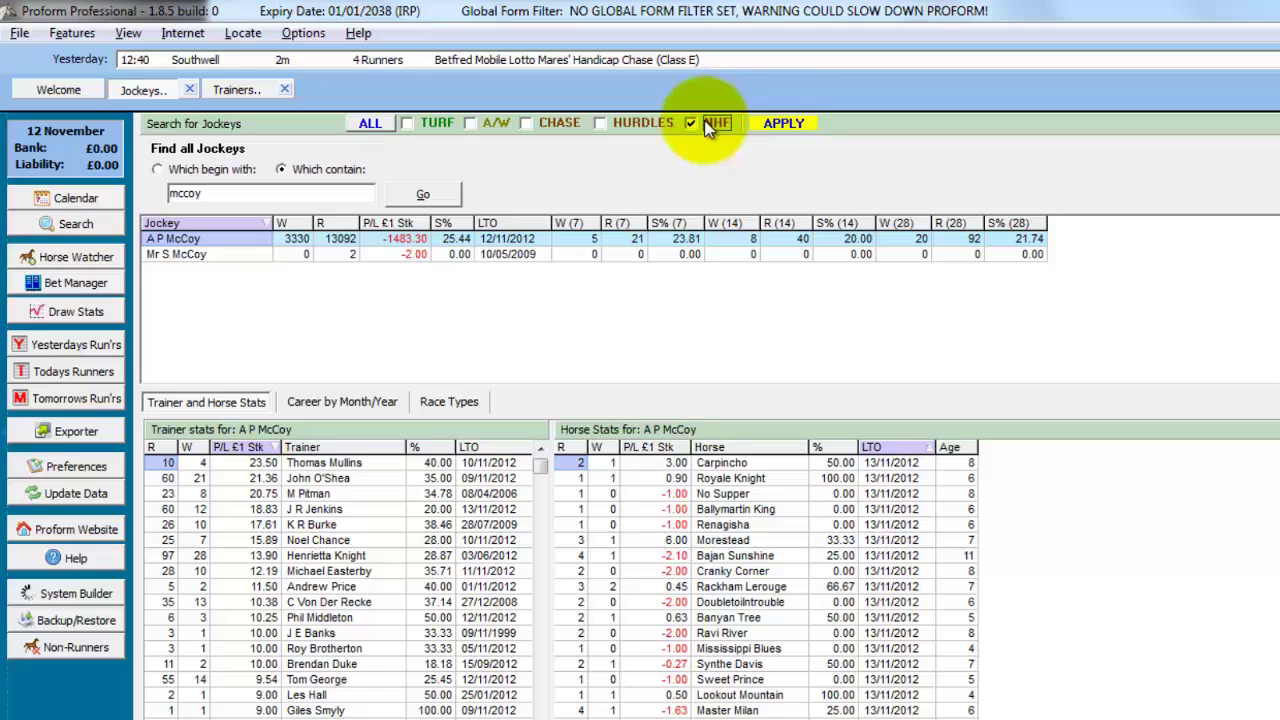
{"action": "left_click", "coordinate": [794, 122]}
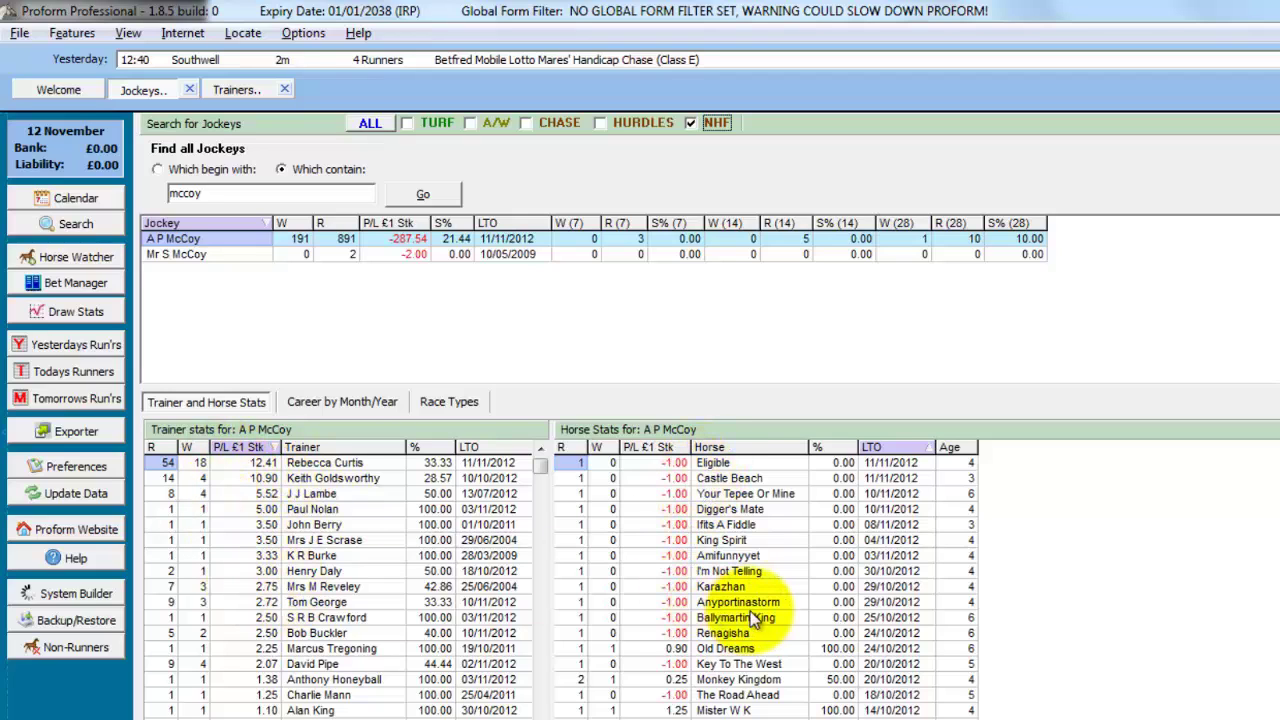
{"action": "left_click", "coordinate": [322, 402]}
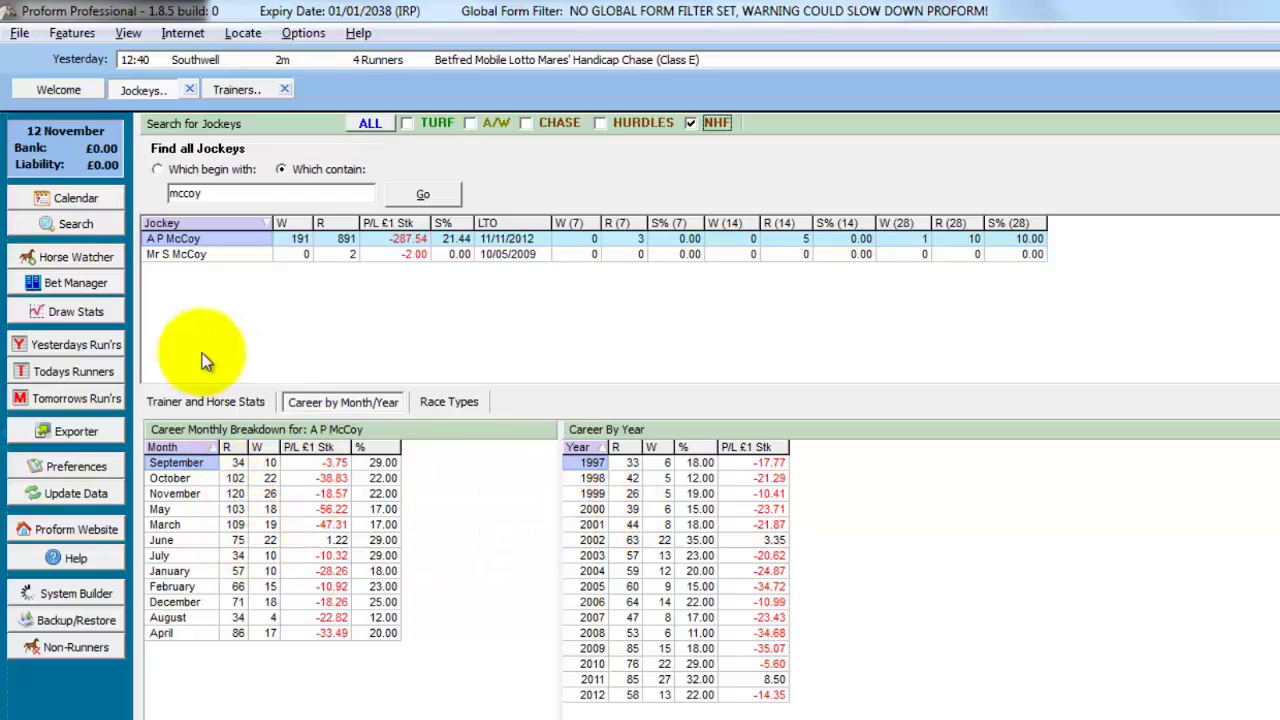
{"action": "left_click", "coordinate": [187, 401]}
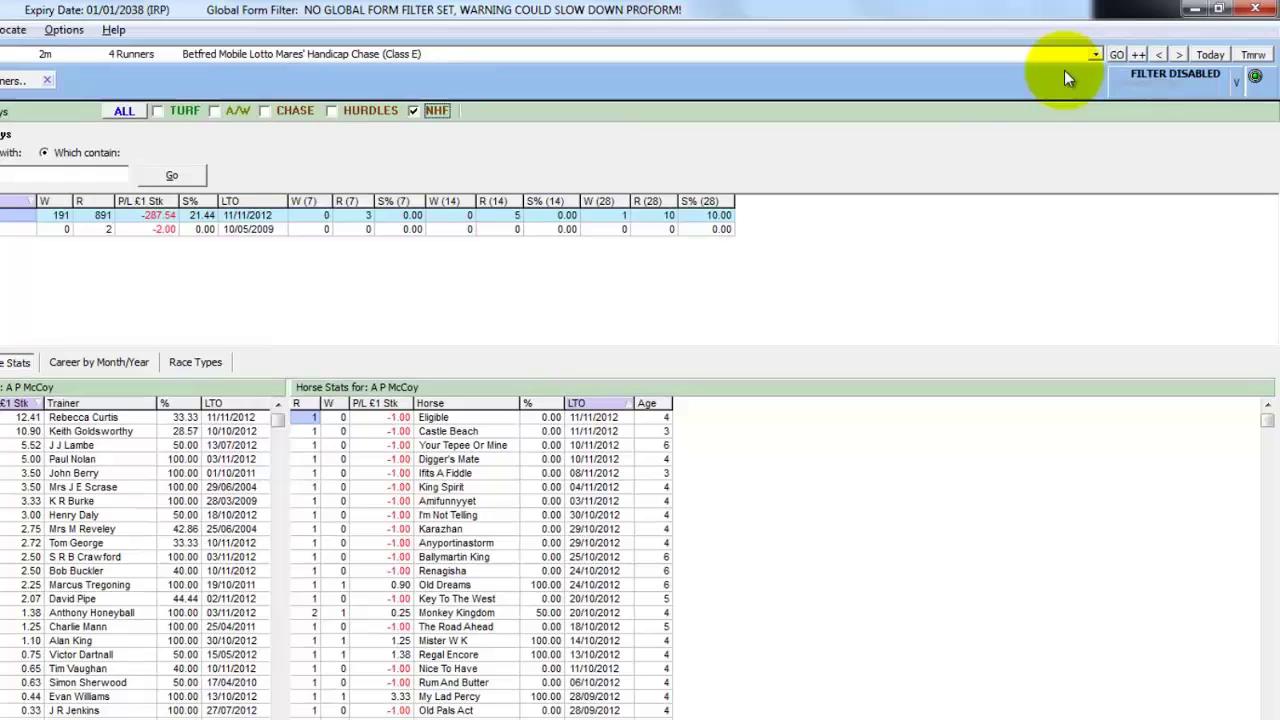
- Set a form filter with Aintree as the only selected course
{"action": "left_click", "coordinate": [1160, 80]}
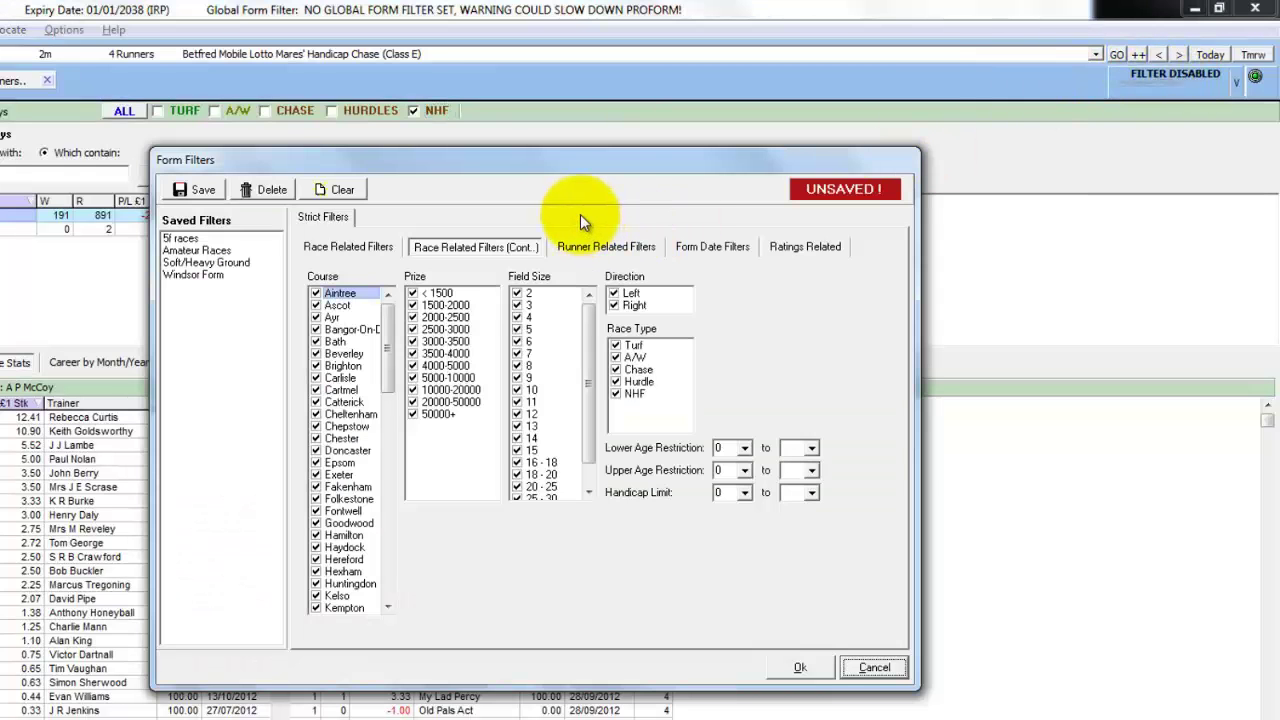
{"action": "right_click", "coordinate": [345, 362]}
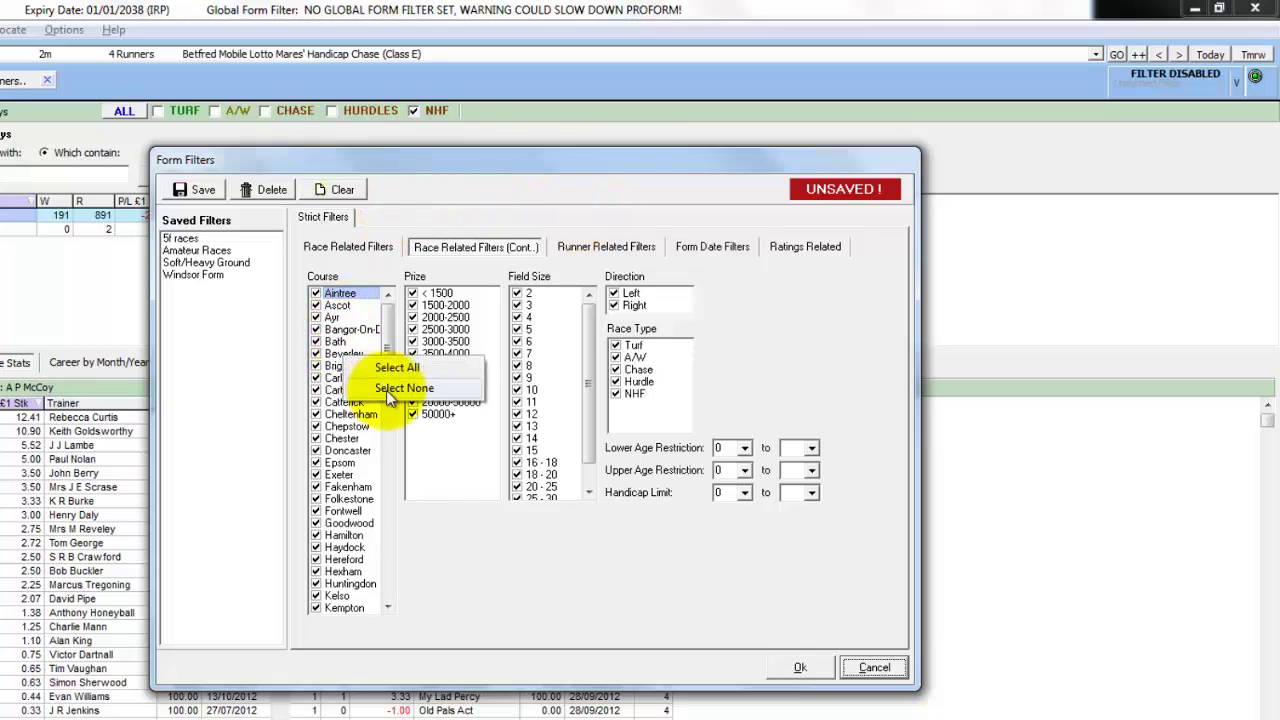
{"action": "left_click", "coordinate": [372, 388]}
{"action": "left_click", "coordinate": [316, 293]}
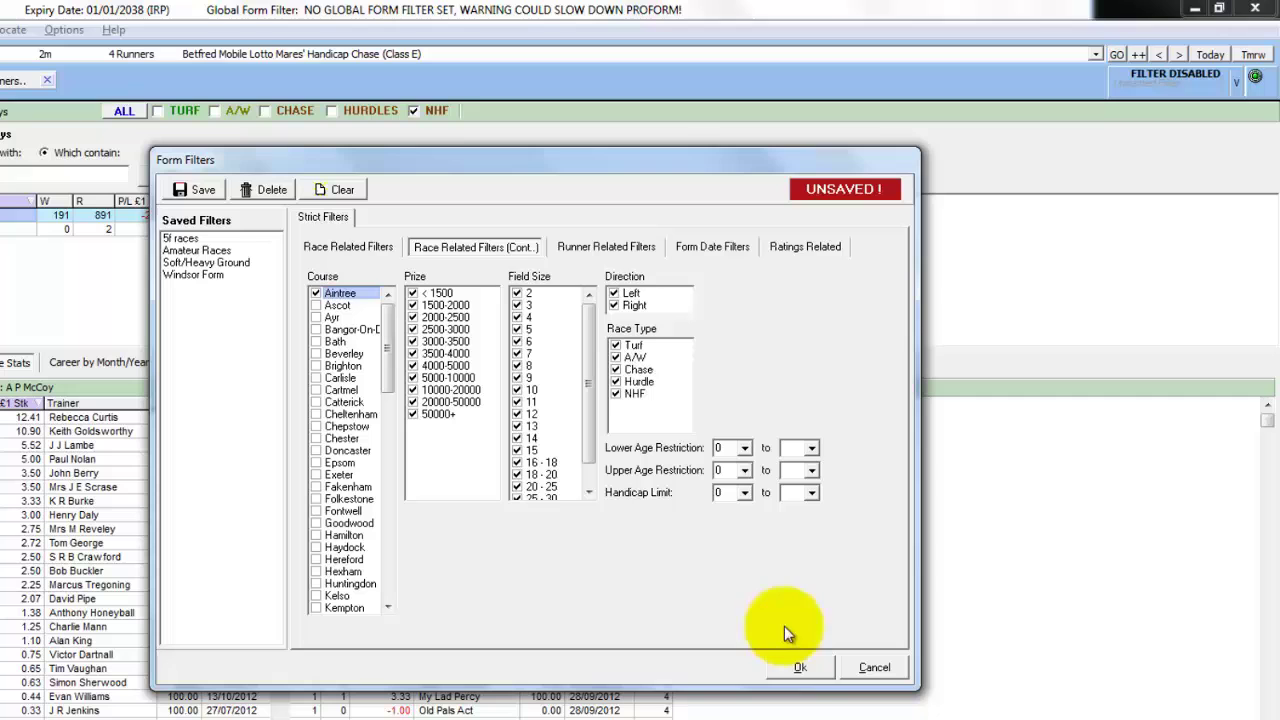
{"action": "left_click", "coordinate": [800, 668]}
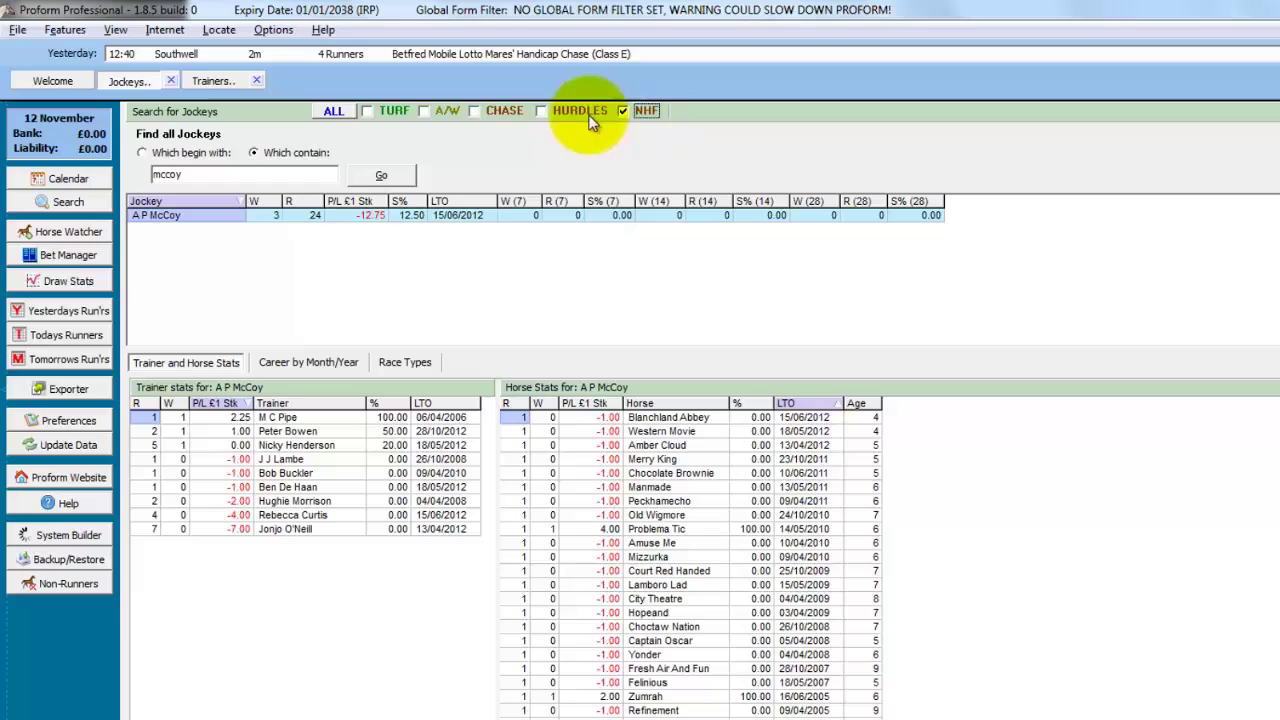
- Tick all race types again and apply the filter
{"action": "left_click", "coordinate": [333, 111]}
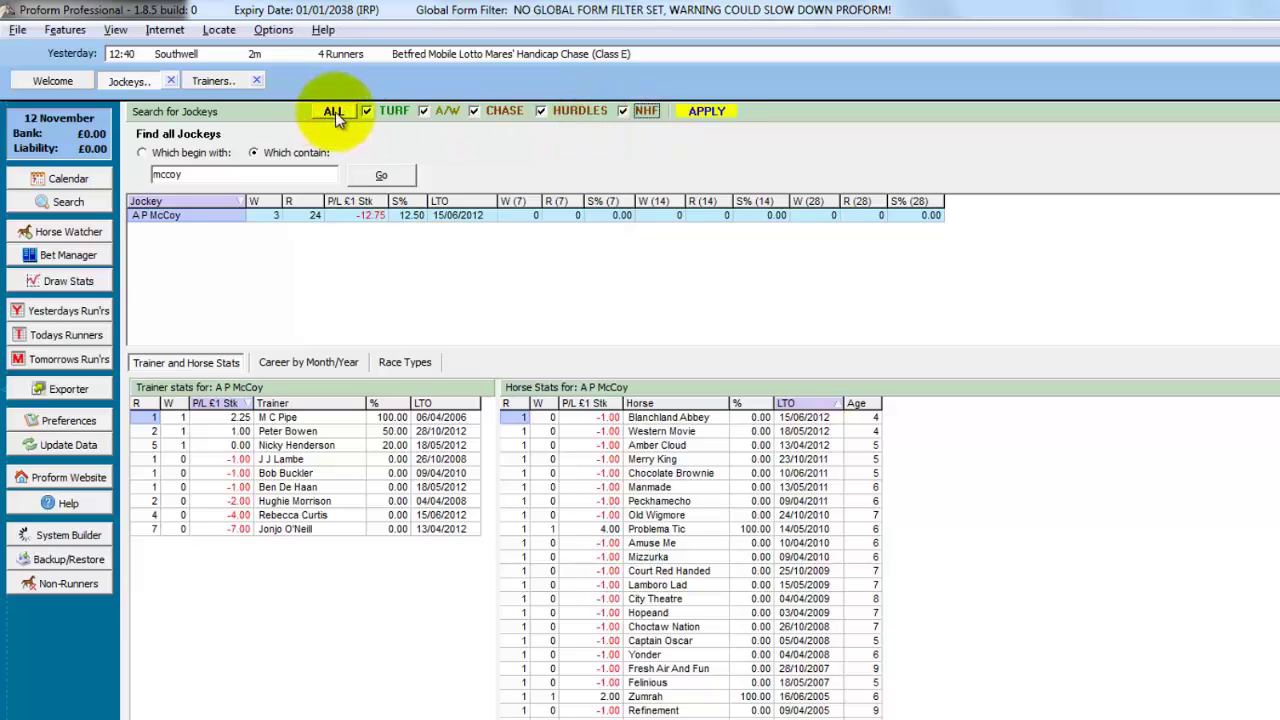
{"action": "left_click", "coordinate": [688, 113]}
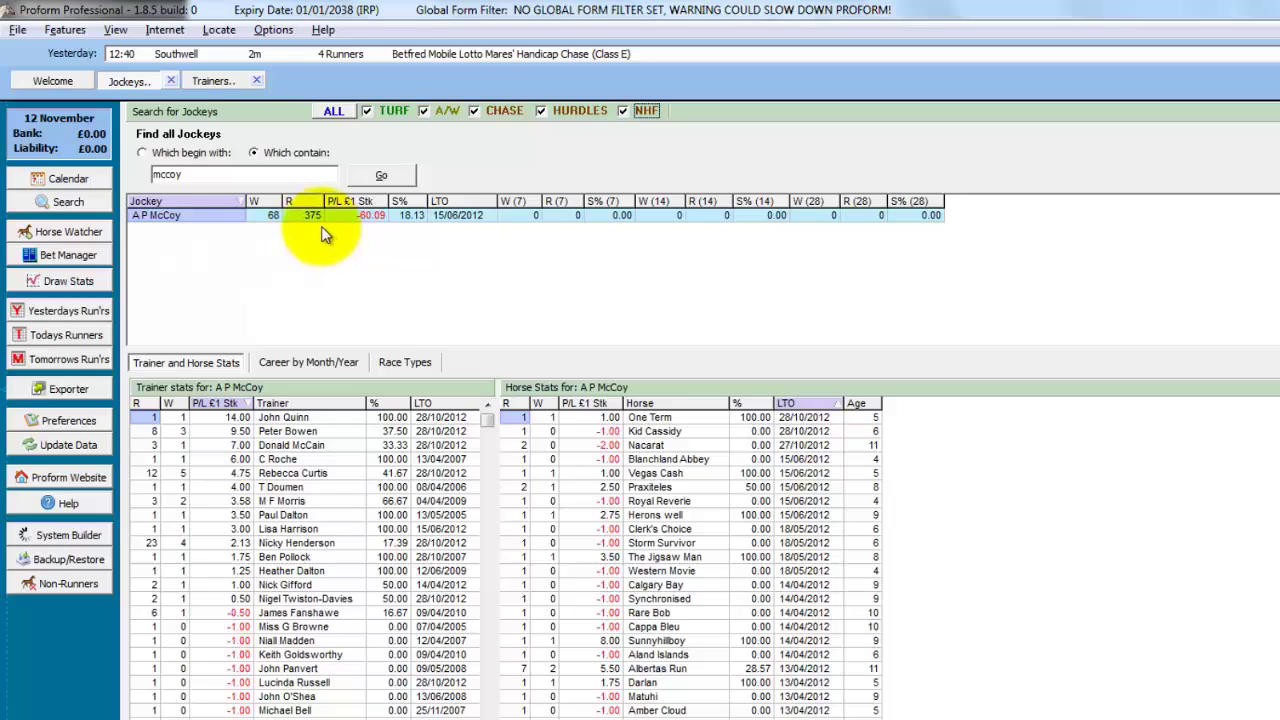
- List all jockeys whose names begin with 'a'
{"action": "left_click", "coordinate": [204, 174]}
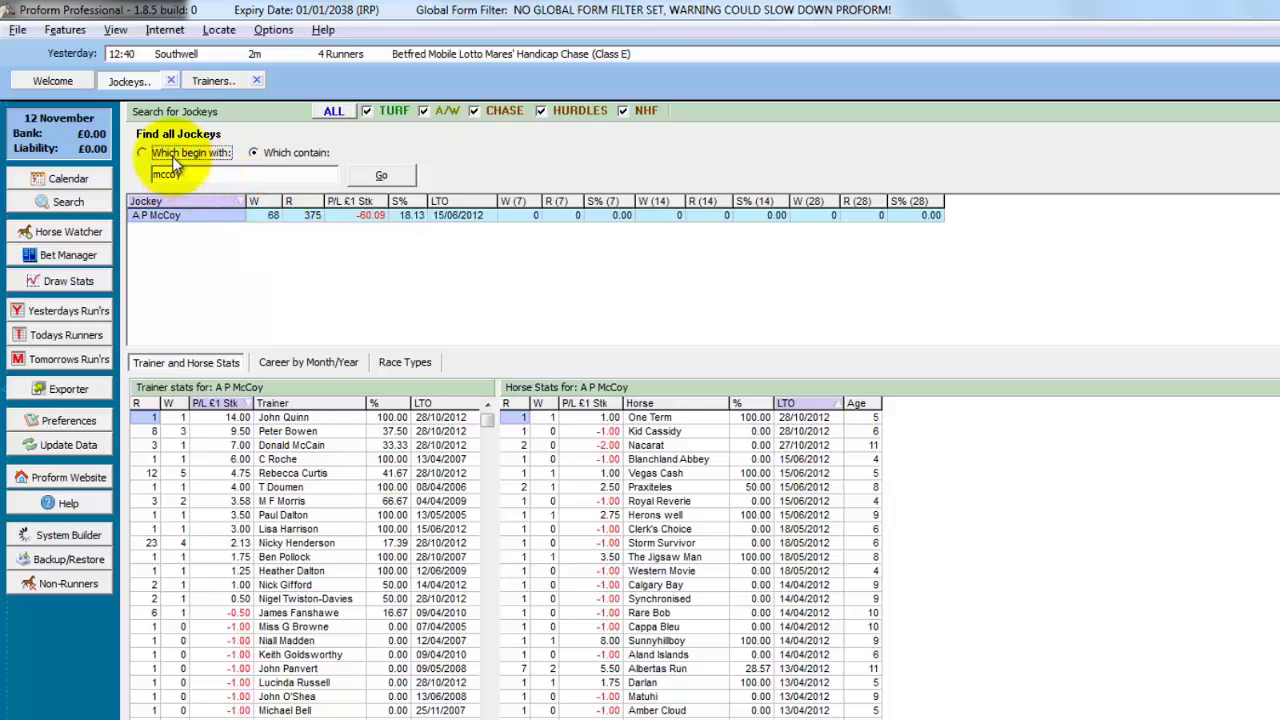
{"action": "left_click", "coordinate": [172, 156]}
{"action": "type", "text": "a"}
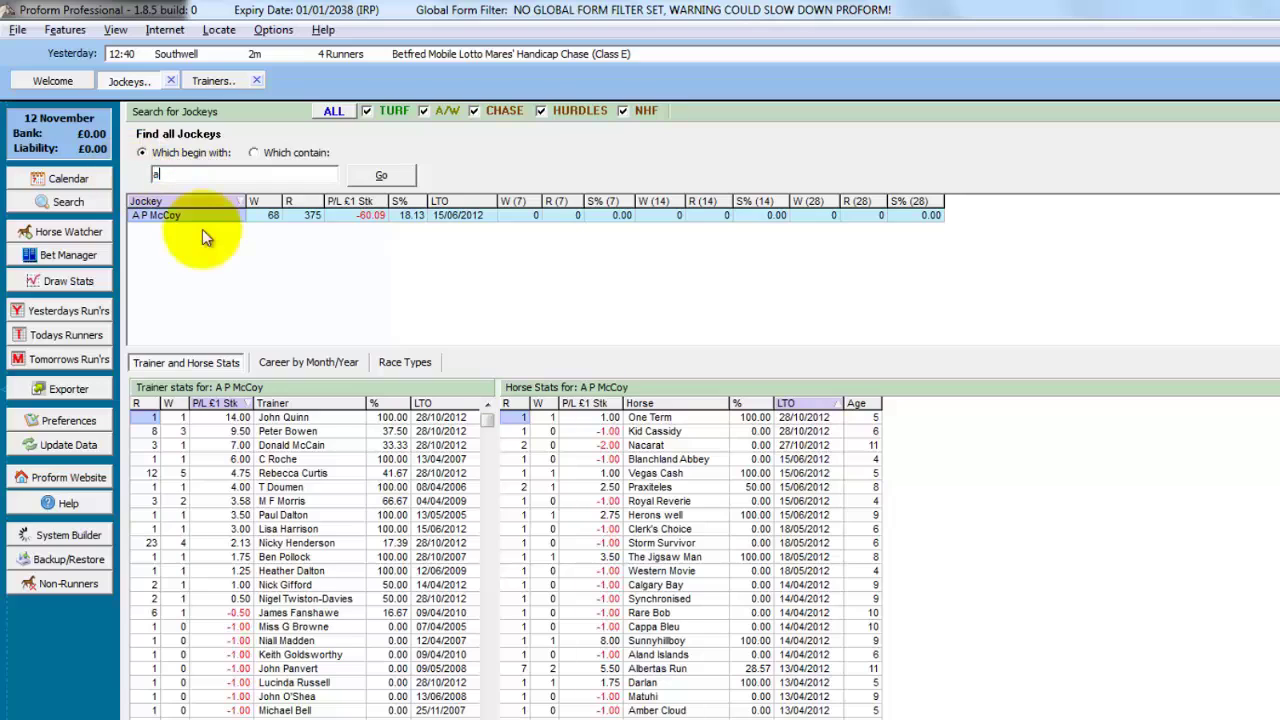
{"action": "left_click", "coordinate": [380, 175]}
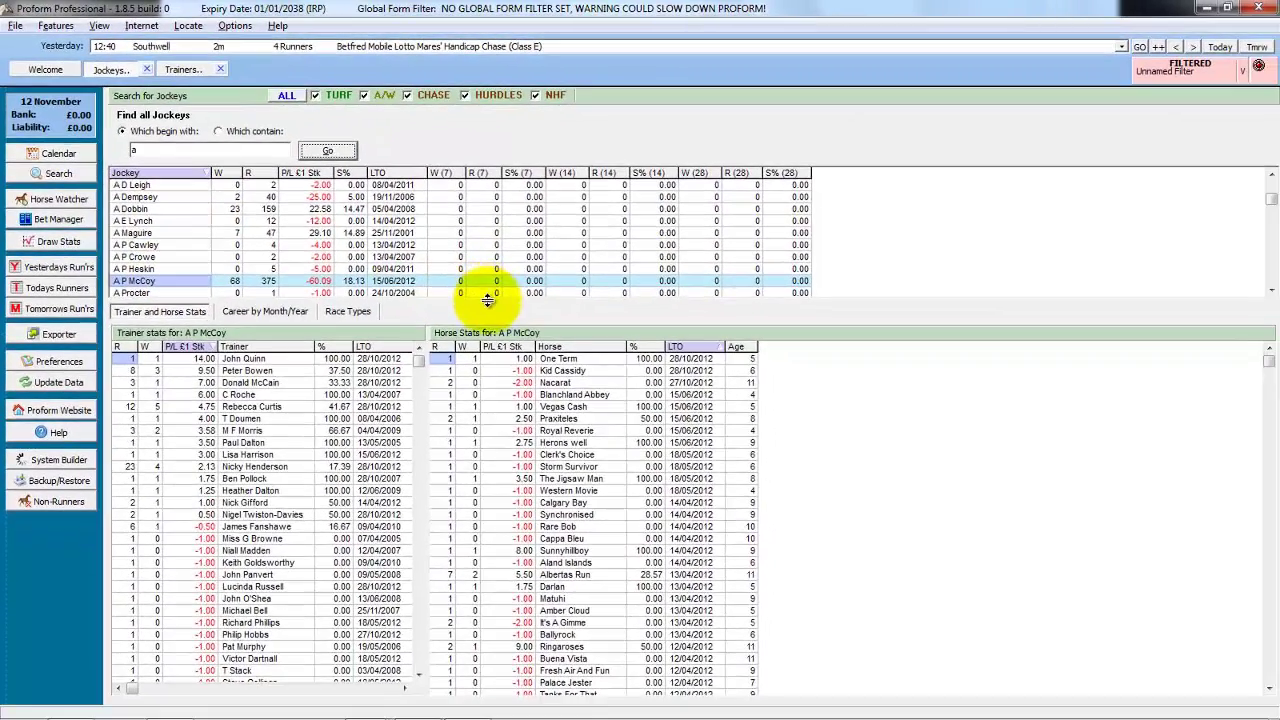
- Enlarge the jockey list, rank by wins, and show A Maguire's stats in an enlarged panel
{"action": "left_click_drag", "start_coordinate": [561, 346], "coordinate": [564, 461]}
{"action": "left_click_drag", "start_coordinate": [489, 400], "coordinate": [491, 455]}
{"action": "left_click_drag", "start_coordinate": [1272, 256], "coordinate": [1271, 195]}
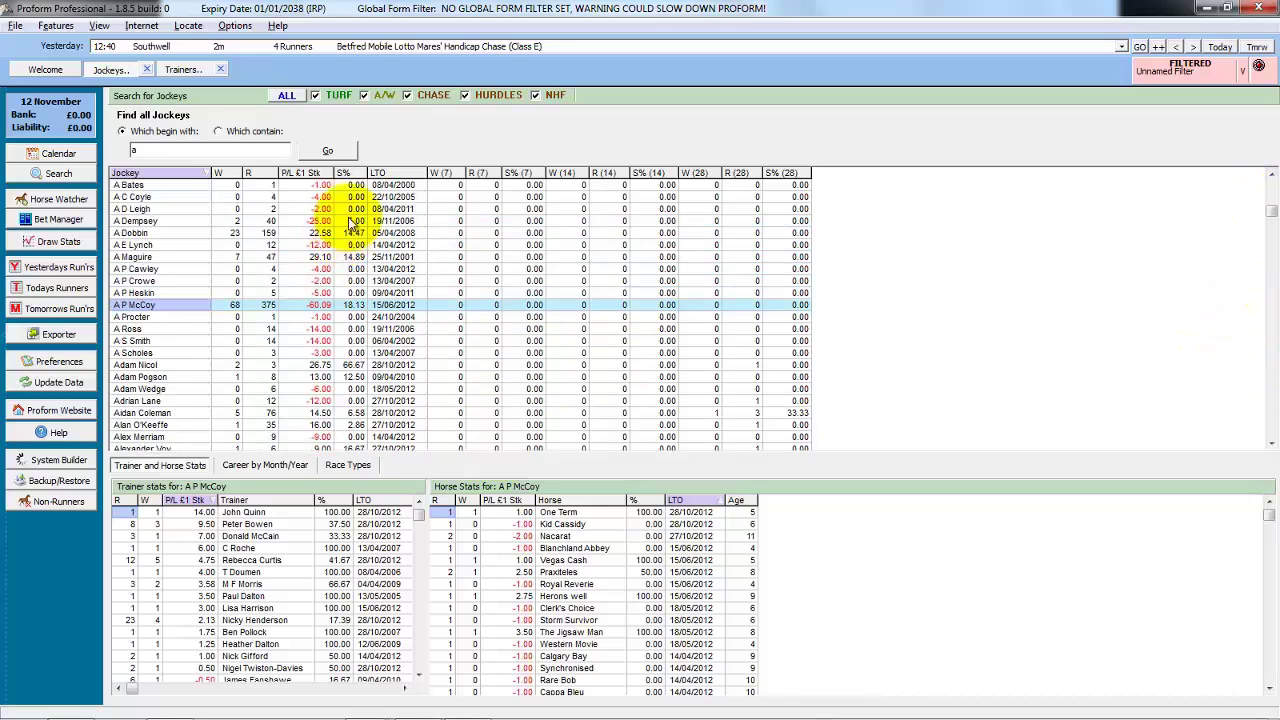
{"action": "left_click", "coordinate": [224, 173]}
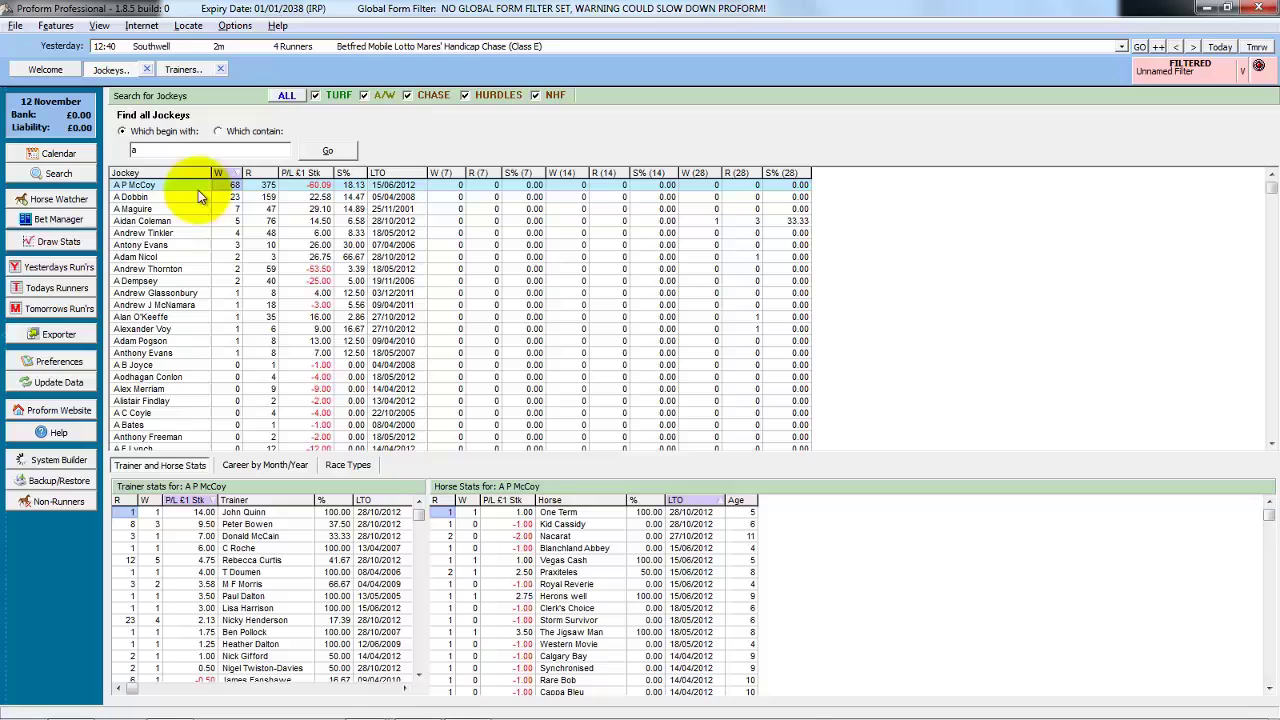
{"action": "left_click", "coordinate": [148, 207]}
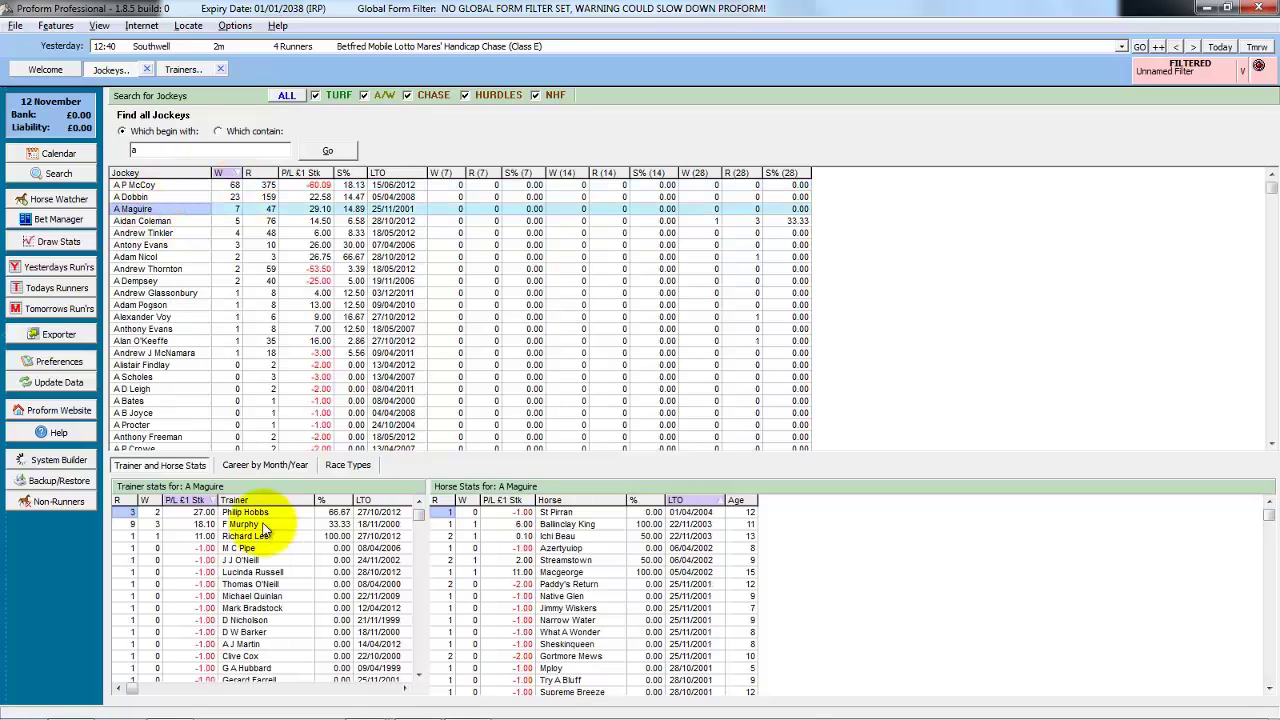
{"action": "left_click_drag", "start_coordinate": [457, 451], "coordinate": [455, 288]}
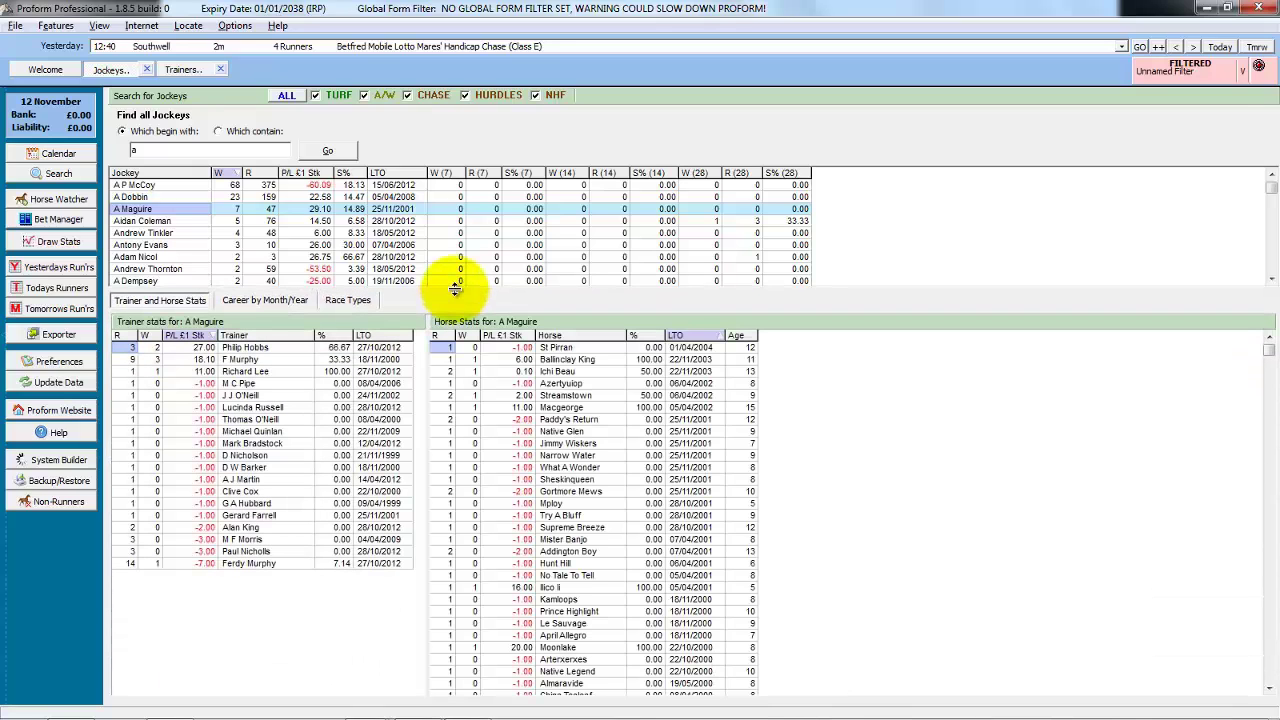
- Clear the course filters and exclude all form before 29 October 2012
{"action": "left_click", "coordinate": [1190, 68]}
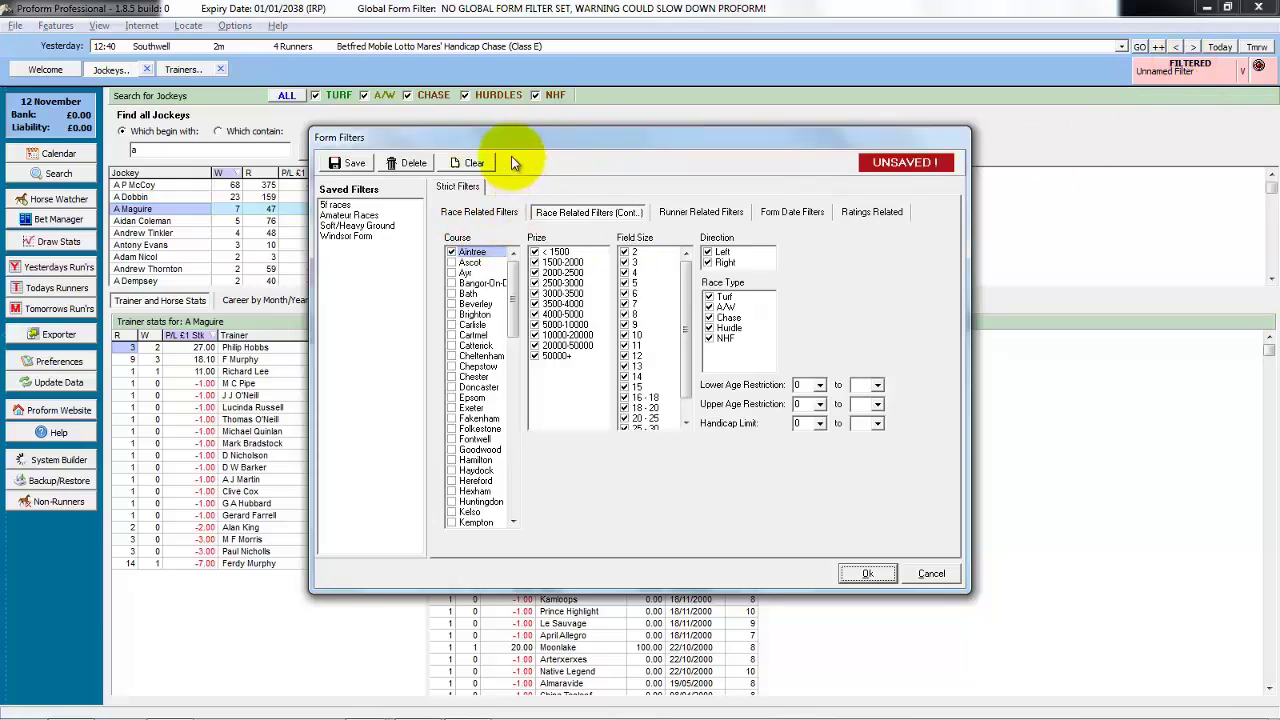
{"action": "left_click", "coordinate": [474, 164]}
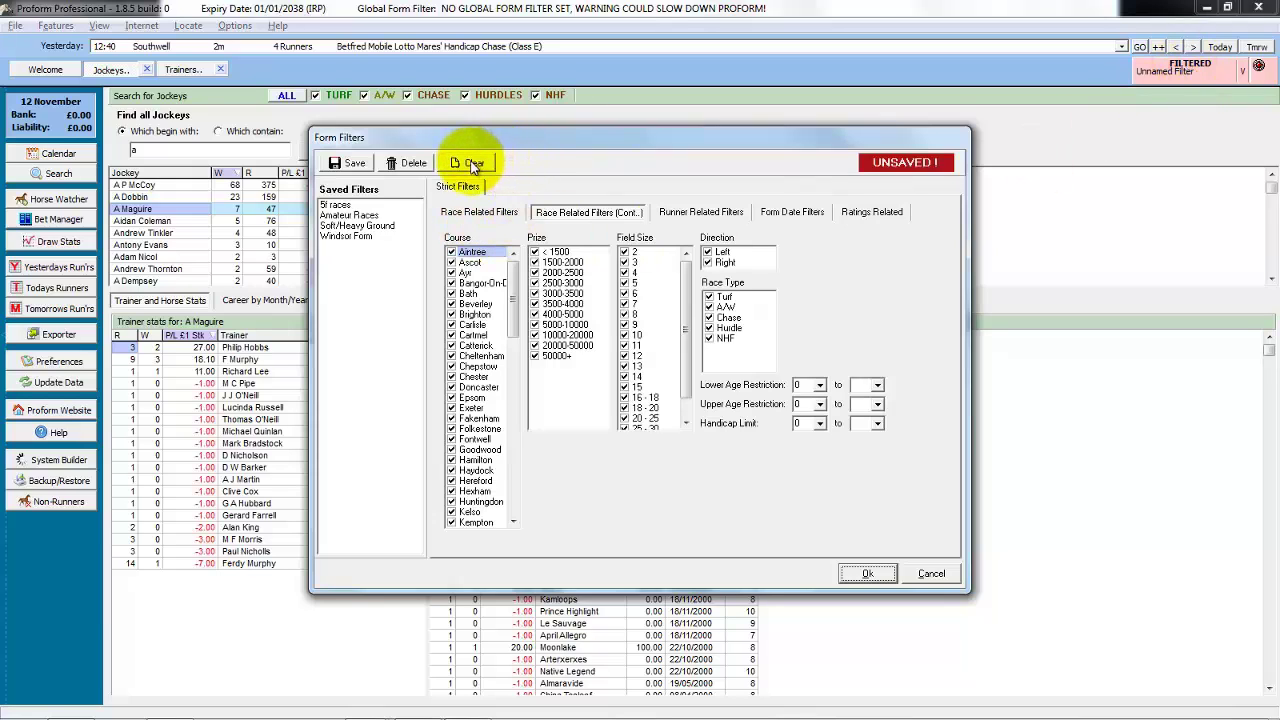
{"action": "left_click", "coordinate": [806, 213]}
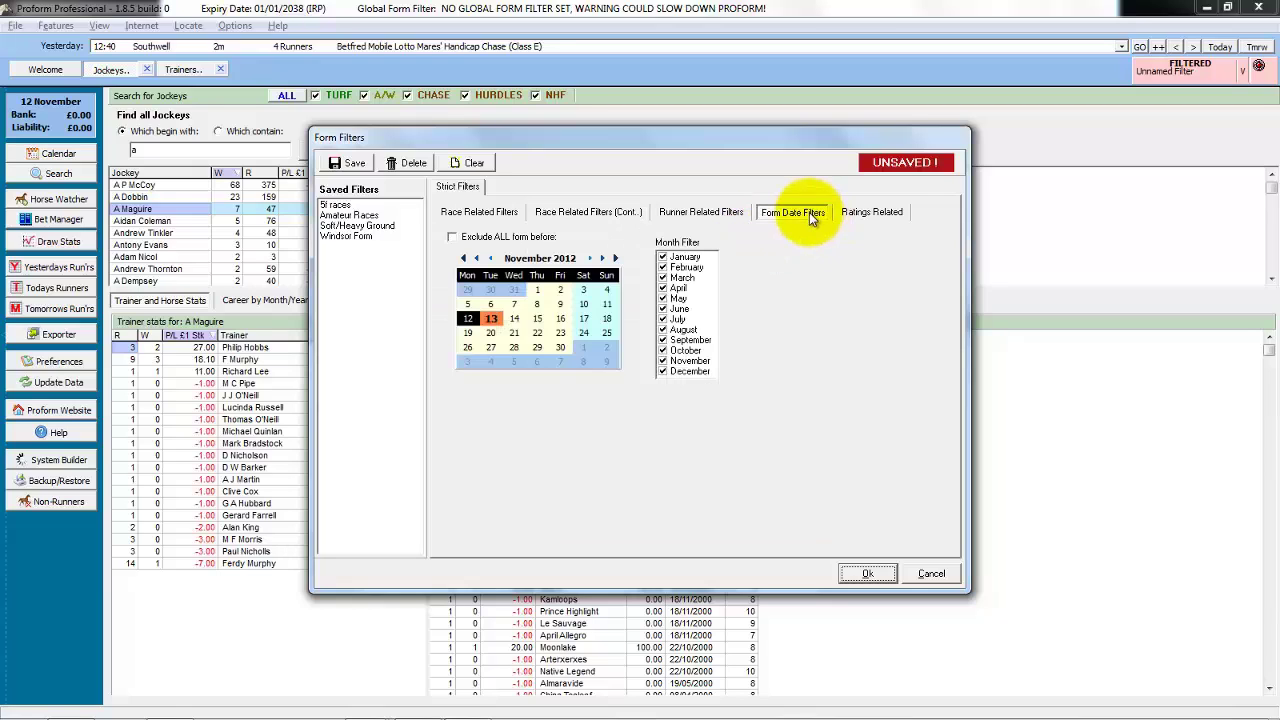
{"action": "left_click", "coordinate": [467, 288]}
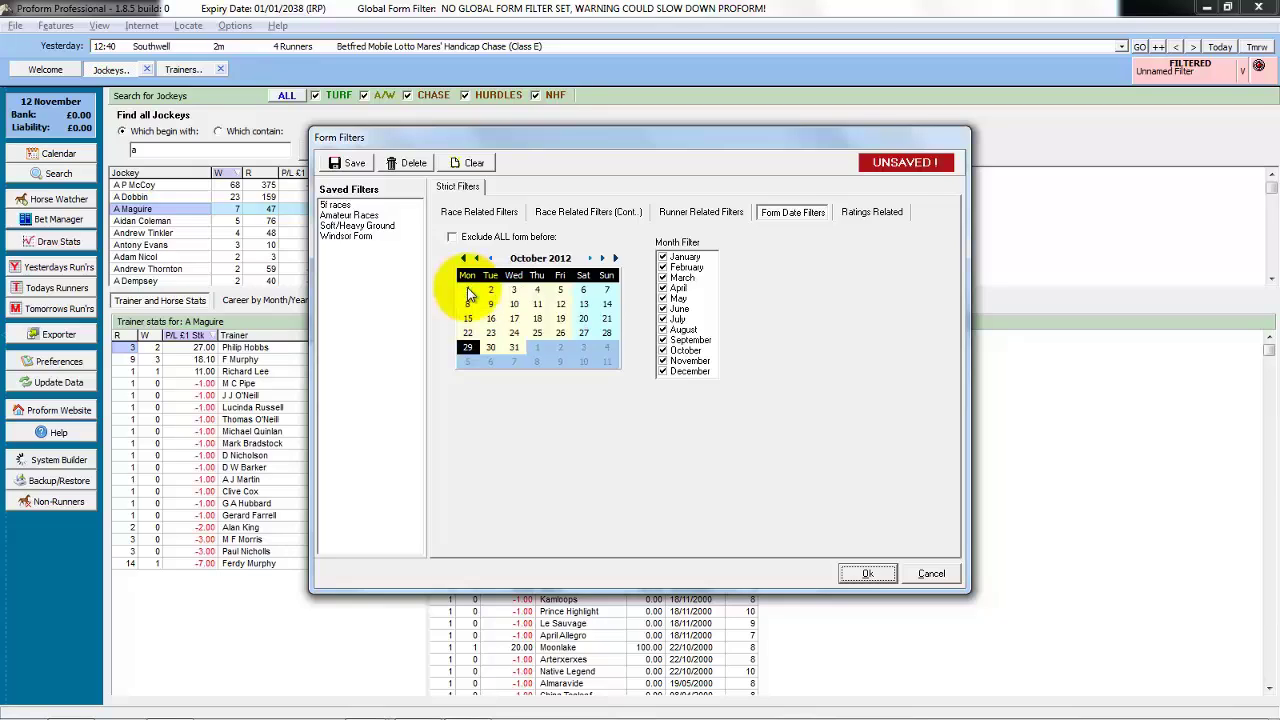
{"action": "left_click", "coordinate": [452, 237]}
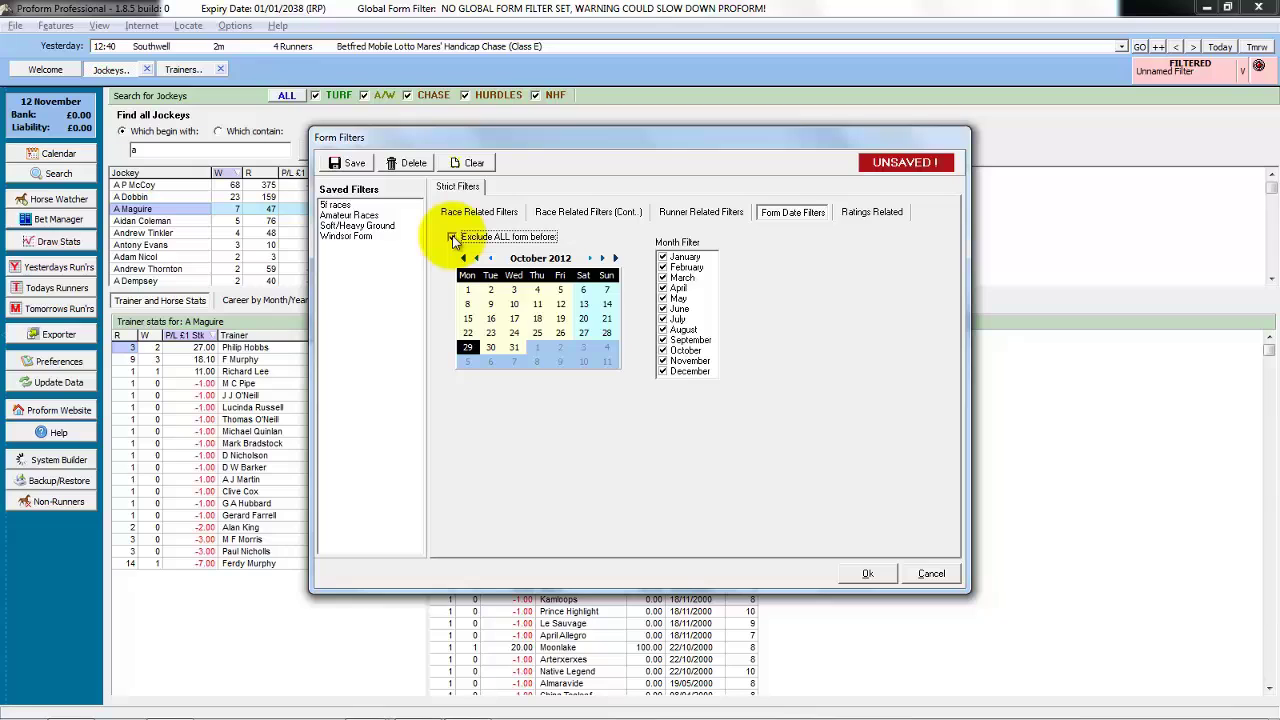
{"action": "left_click", "coordinate": [866, 574]}
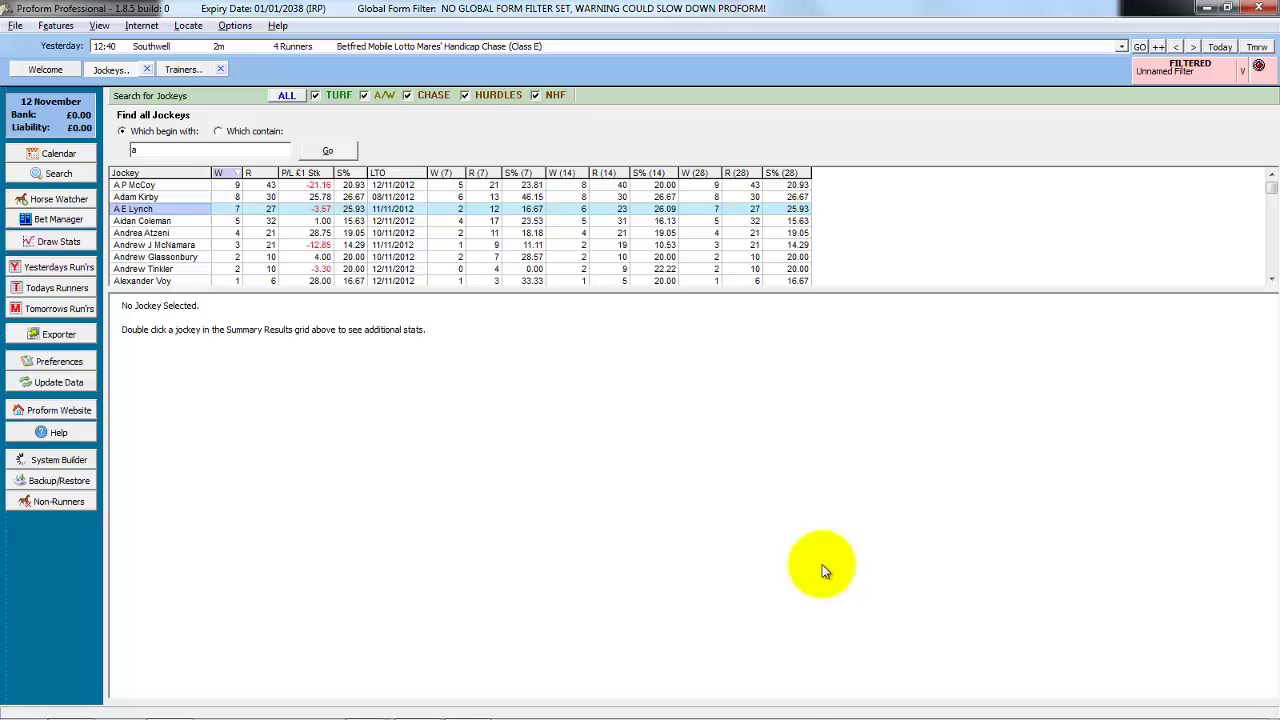
- List all jockeys and show top jockey Bryan J Cooper's trainer and horse stats
{"action": "left_click_drag", "start_coordinate": [366, 289], "coordinate": [350, 442]}
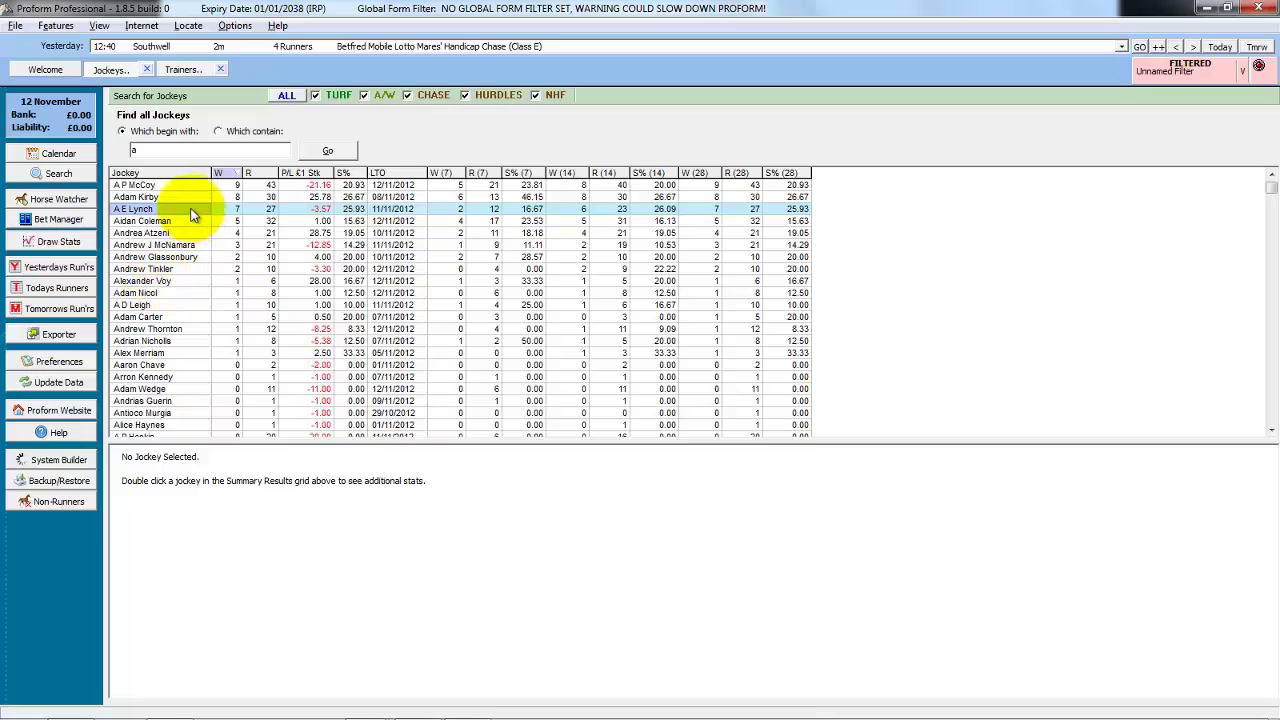
{"action": "left_click", "coordinate": [132, 150]}
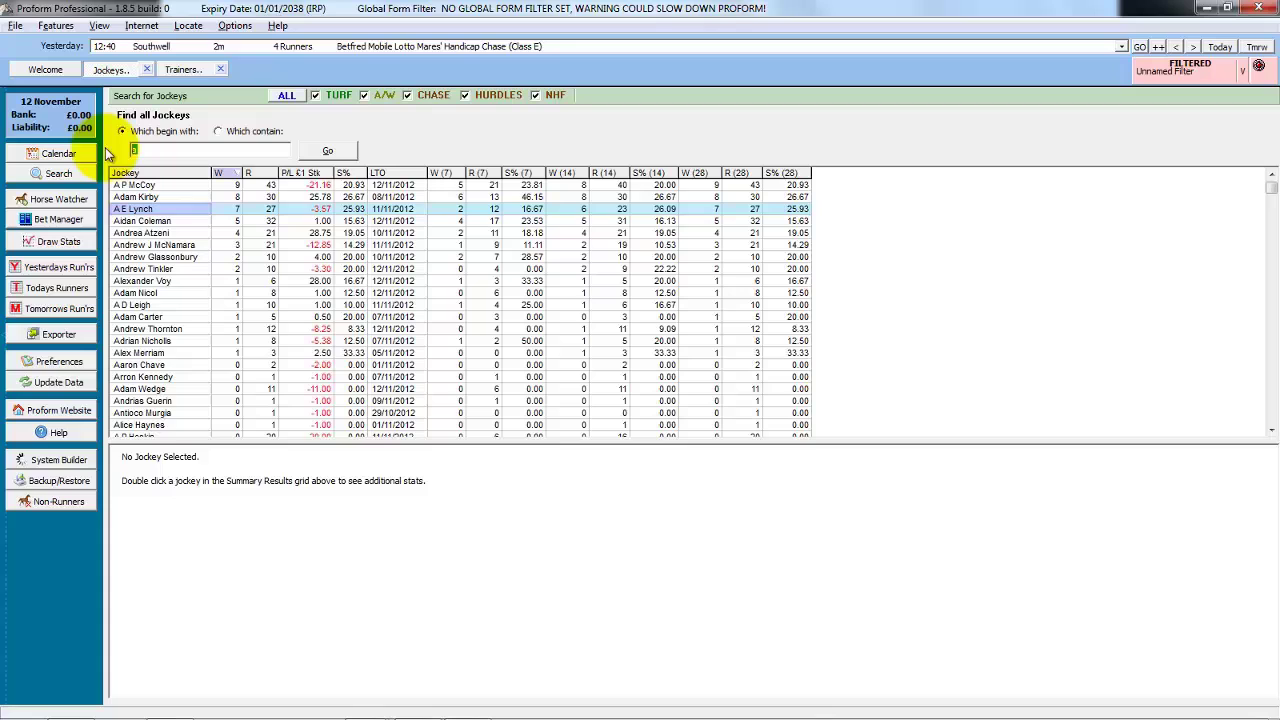
{"action": "key", "text": "BackSpace"}
{"action": "left_click", "coordinate": [336, 151]}
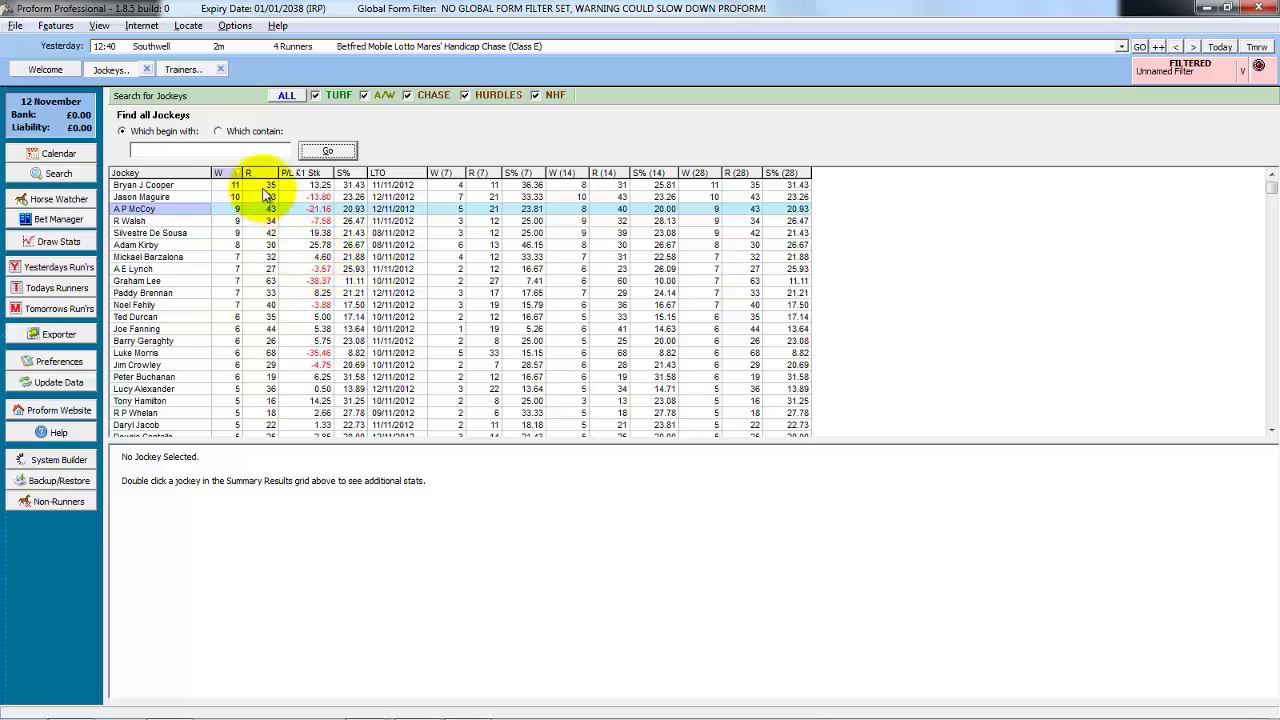
{"action": "left_click", "coordinate": [145, 186]}
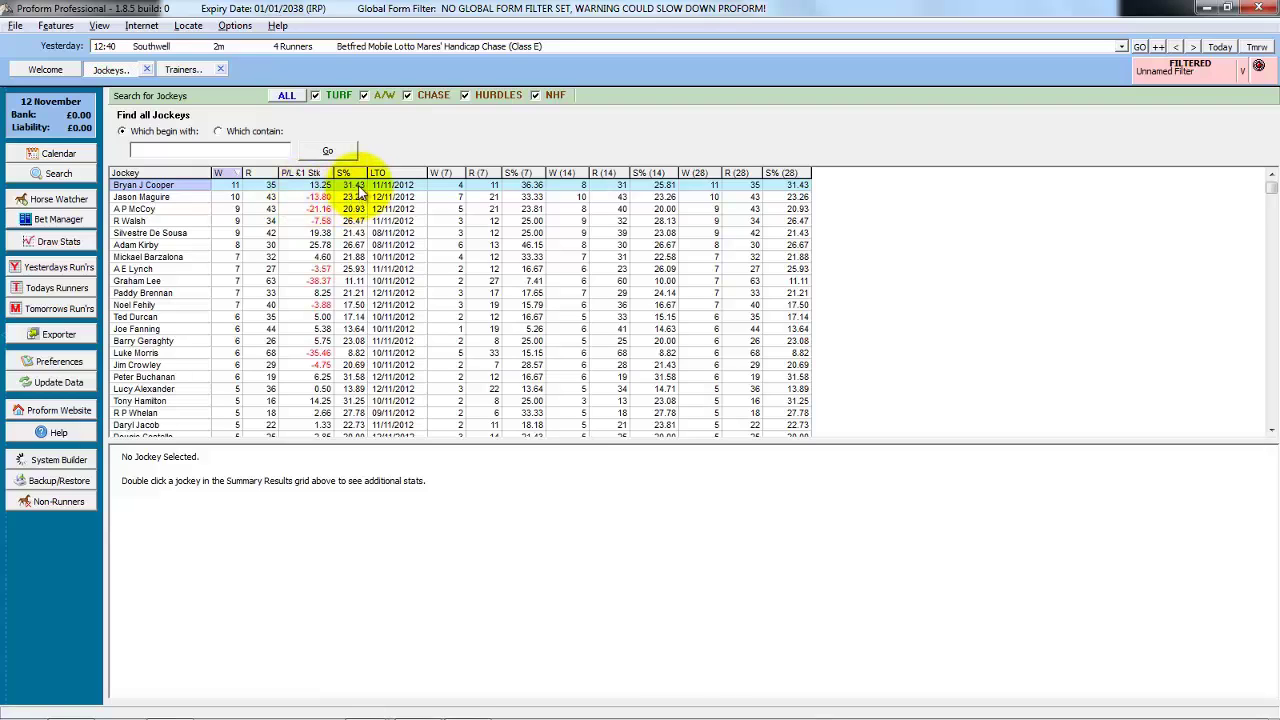
{"action": "double_click", "coordinate": [152, 186]}
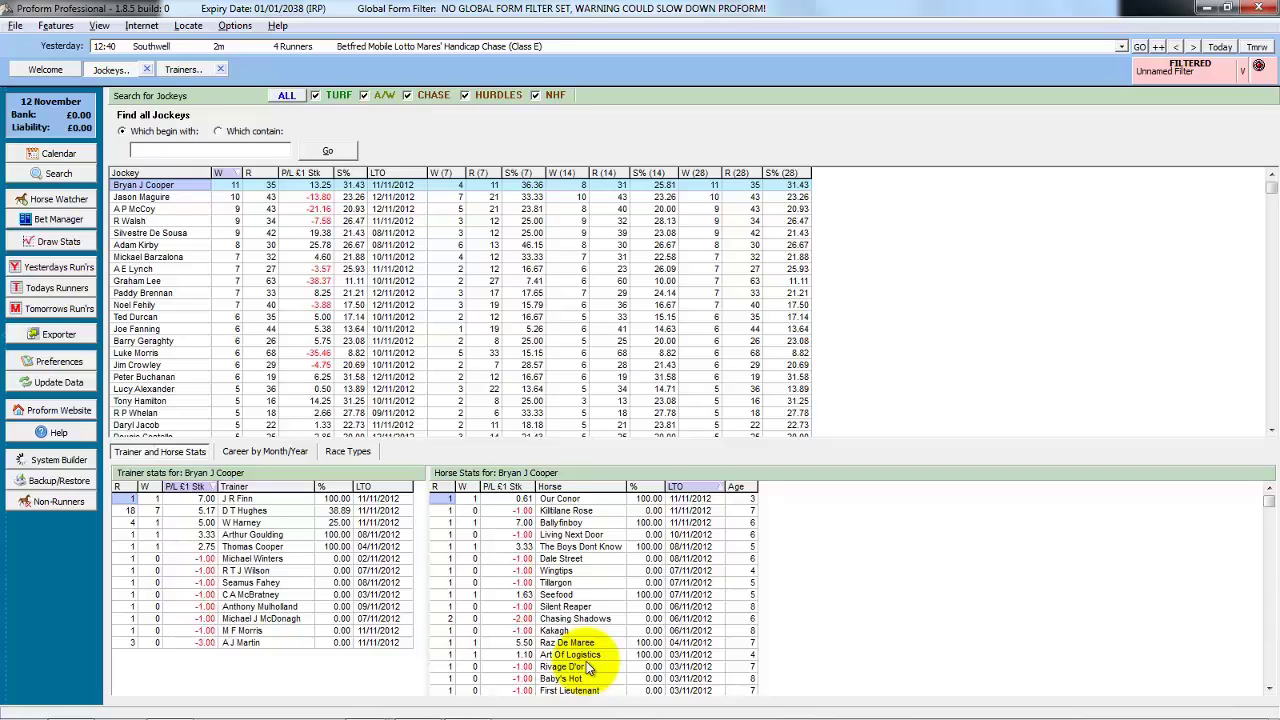
- Limit the jockey results to chase races only, leaving Paddy Brennan top on 4 from 12
{"action": "left_click", "coordinate": [288, 97]}
{"action": "left_click", "coordinate": [409, 95]}
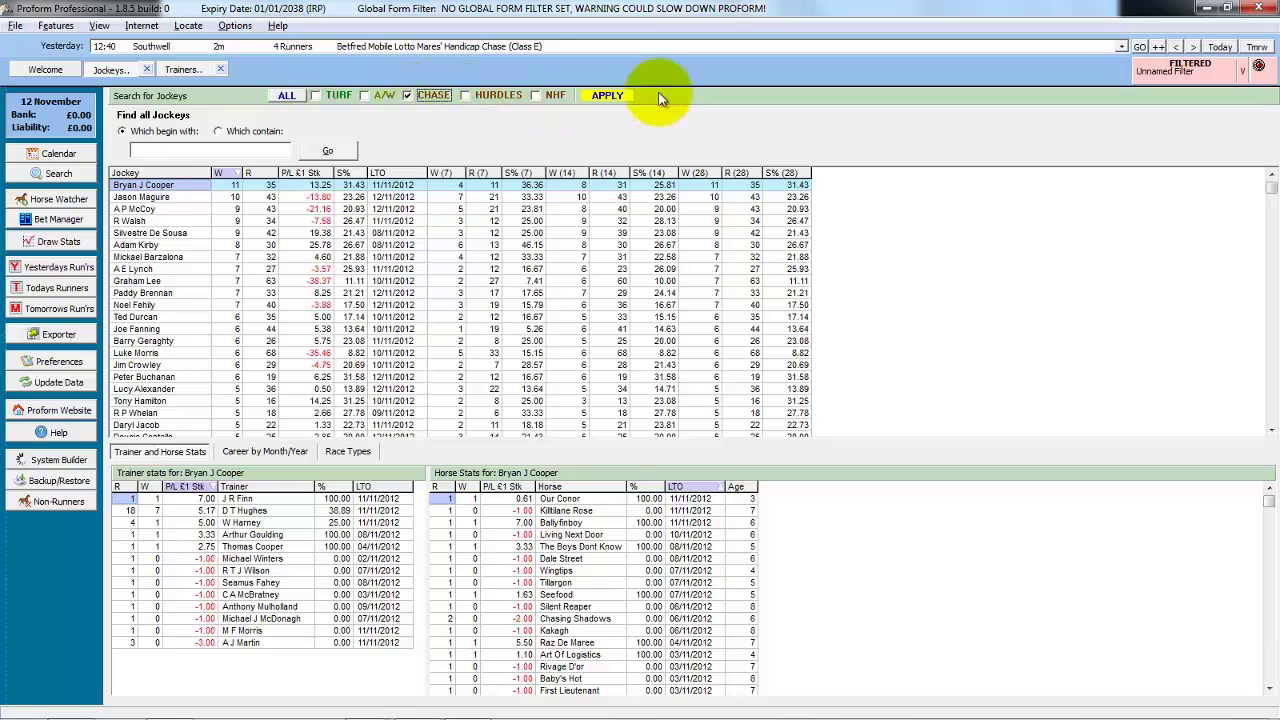
{"action": "left_click", "coordinate": [609, 95]}
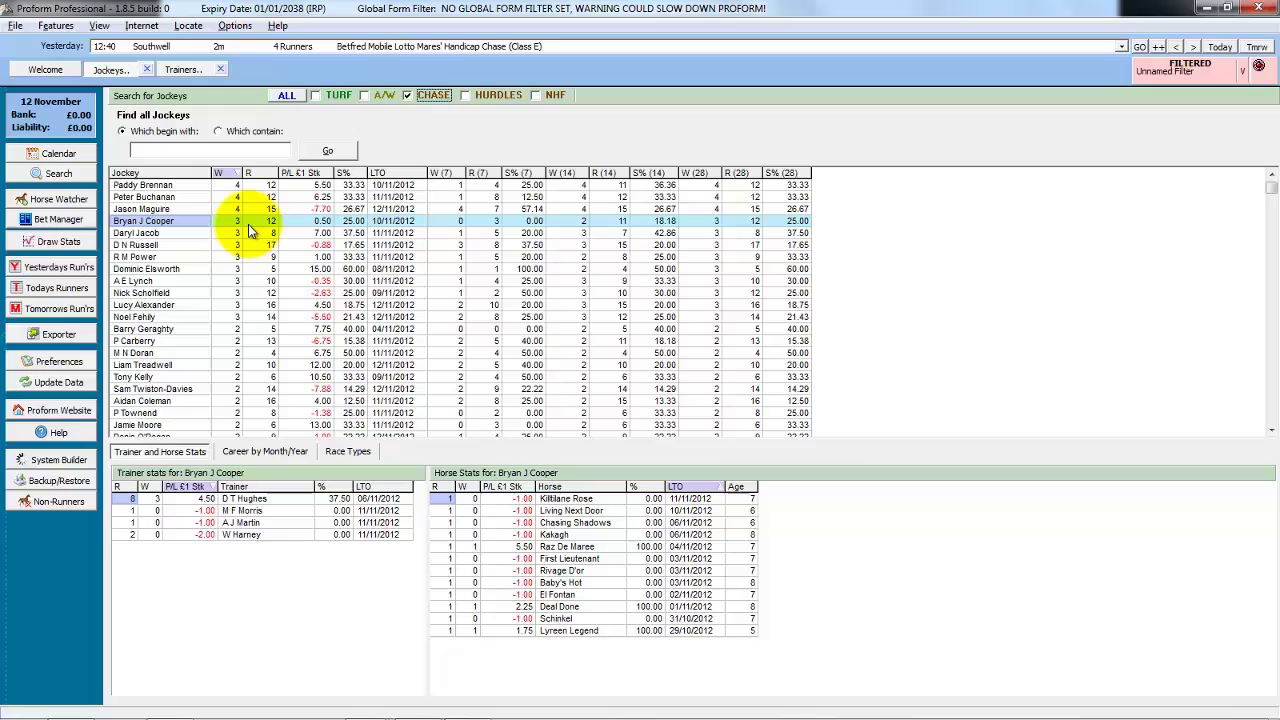
- On the Trainers tab, list every trainer in an enlarged grid and rank them by wins
{"action": "left_click", "coordinate": [183, 70]}
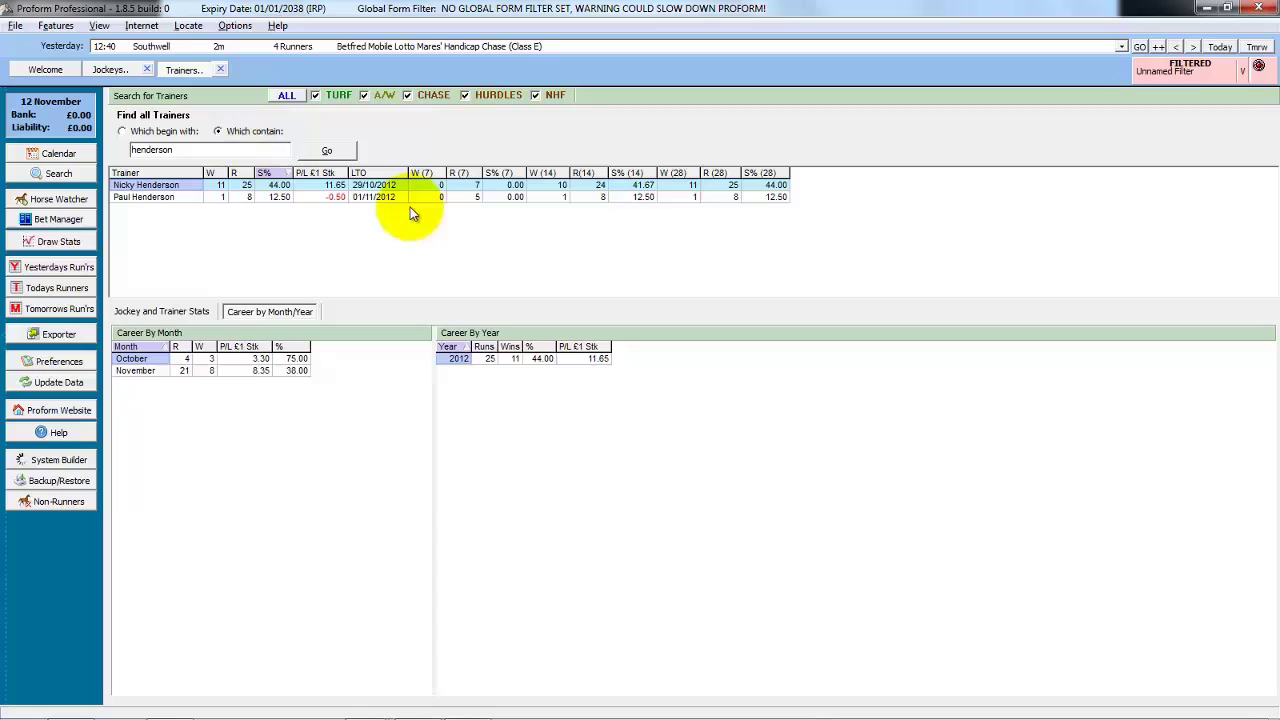
{"action": "double_click", "coordinate": [186, 150]}
{"action": "key", "text": "BackSpace"}
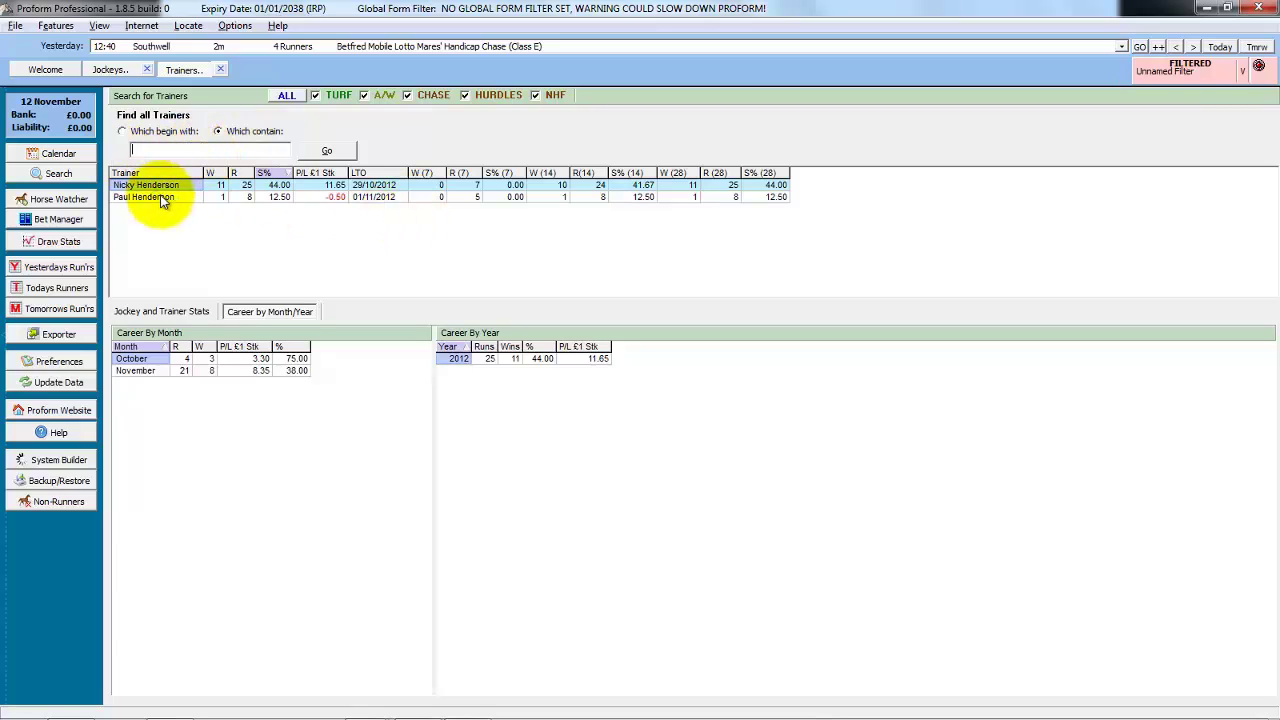
{"action": "left_click", "coordinate": [135, 131]}
{"action": "left_click", "coordinate": [314, 152]}
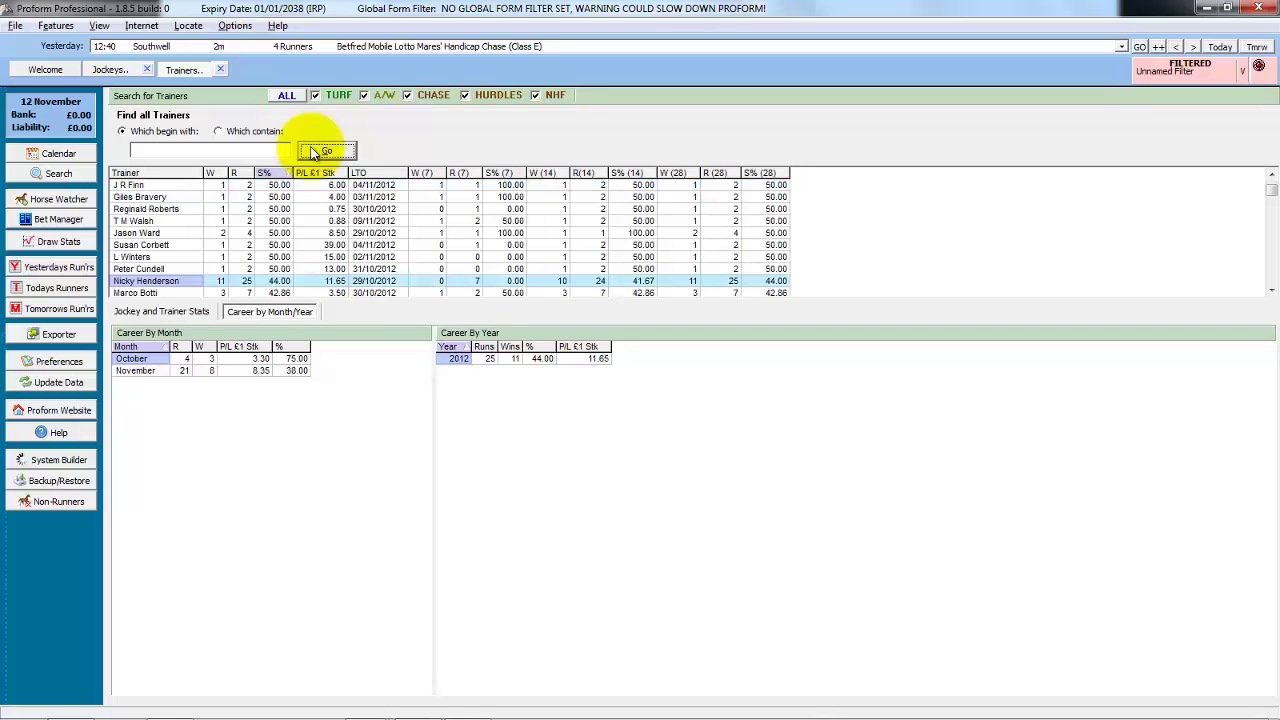
{"action": "left_click_drag", "start_coordinate": [347, 303], "coordinate": [346, 457]}
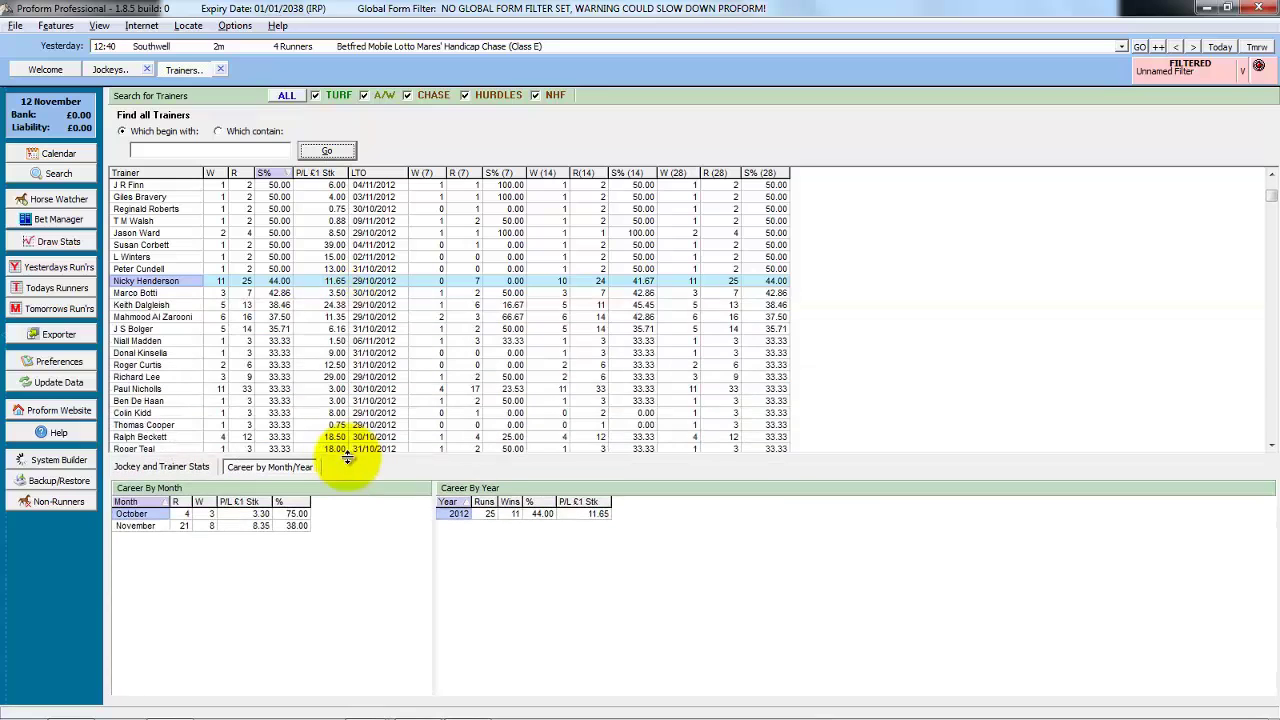
{"action": "left_click", "coordinate": [212, 173]}
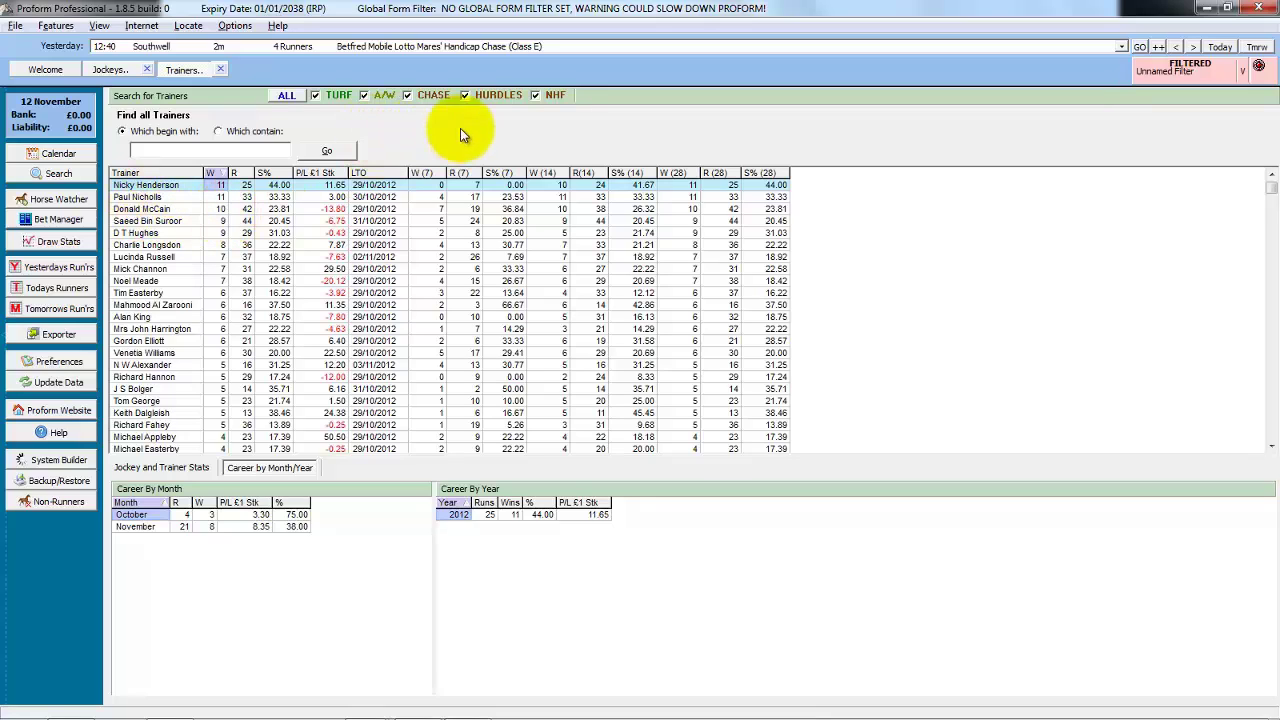
- Restrict the results to all-weather races only, excluding NHF, hurdles, chases and turf
{"action": "left_click", "coordinate": [535, 95]}
{"action": "left_click", "coordinate": [464, 95]}
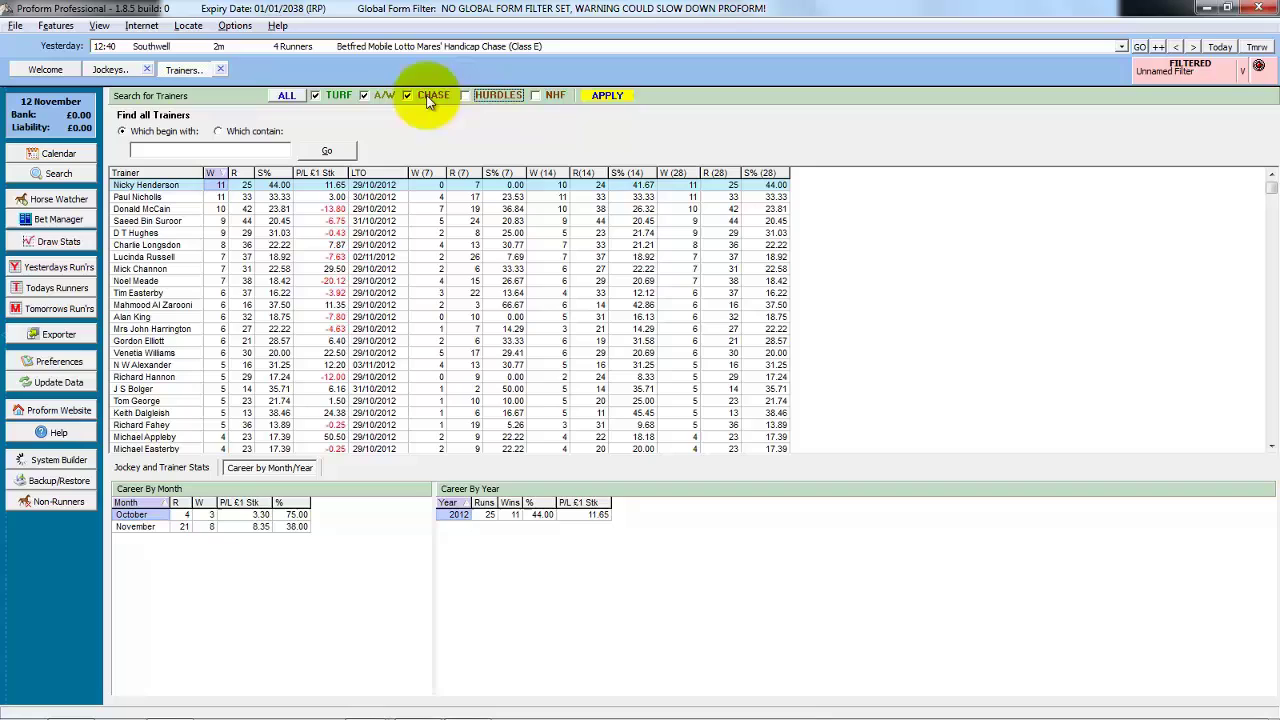
{"action": "left_click", "coordinate": [407, 95]}
{"action": "left_click", "coordinate": [324, 96]}
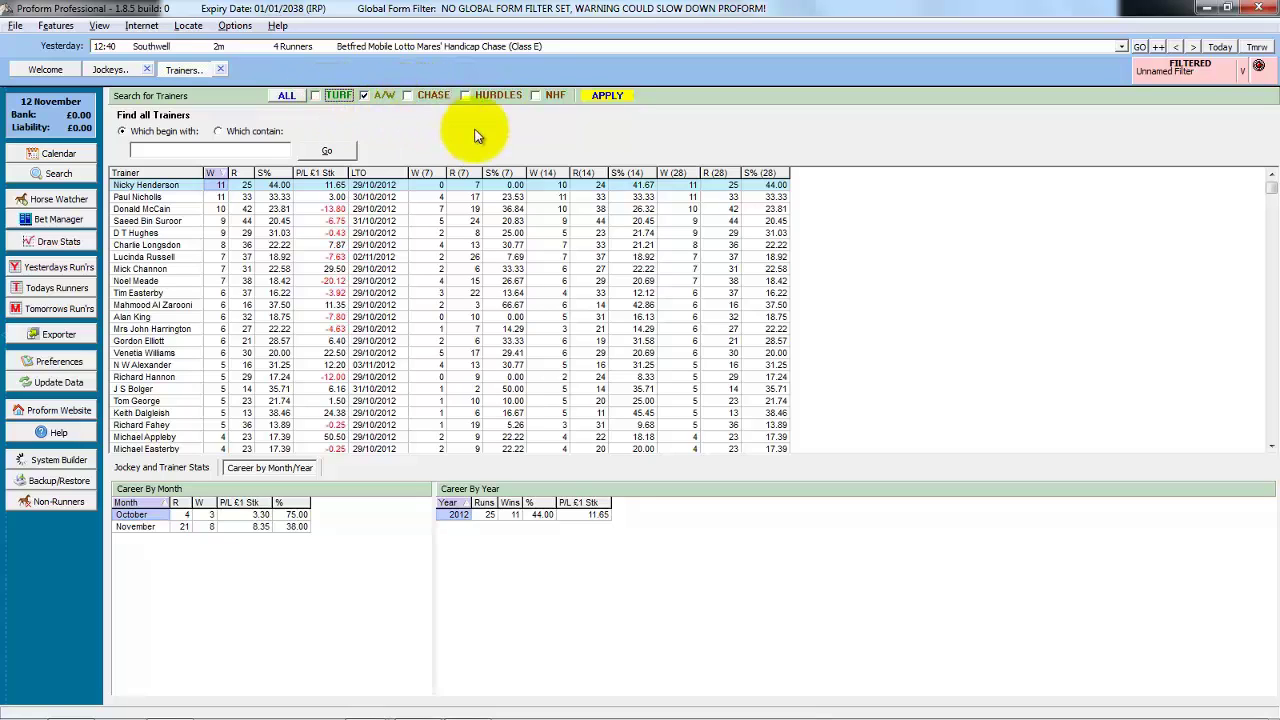
{"action": "left_click", "coordinate": [607, 96]}
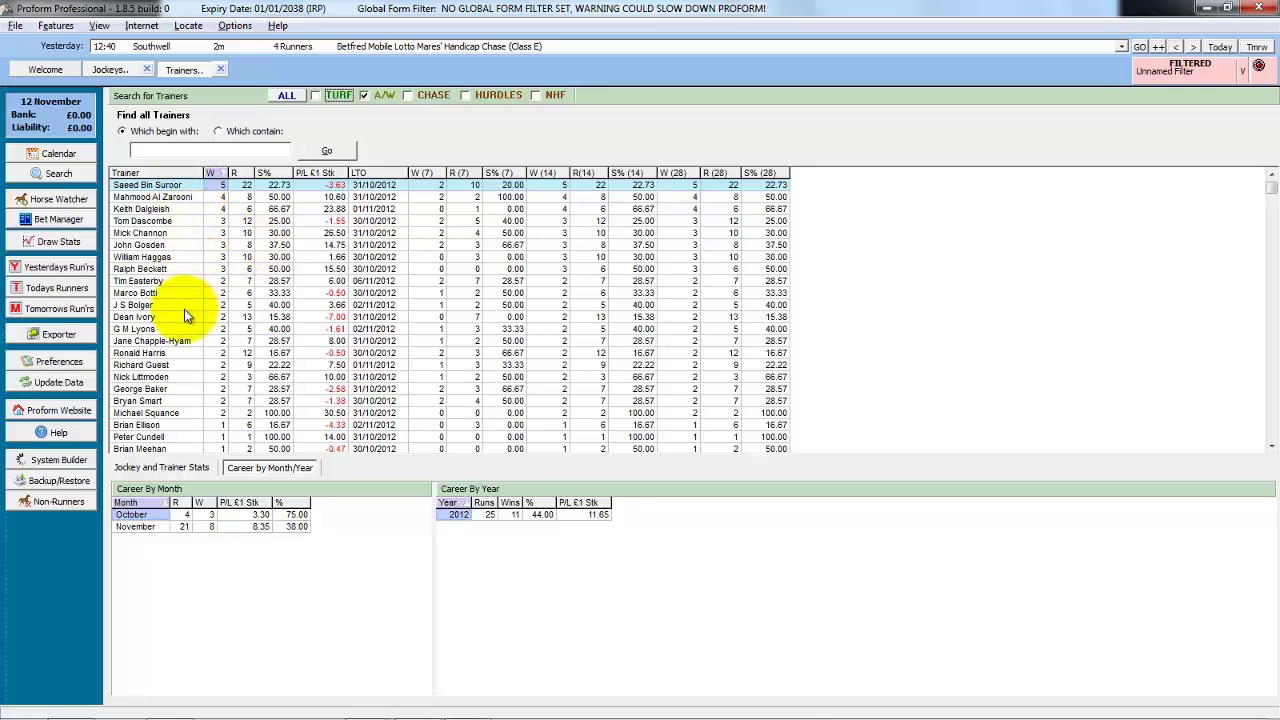
- View jockey and horse stats for several trainers, including the one with Coach Montana
{"action": "left_click", "coordinate": [160, 187]}
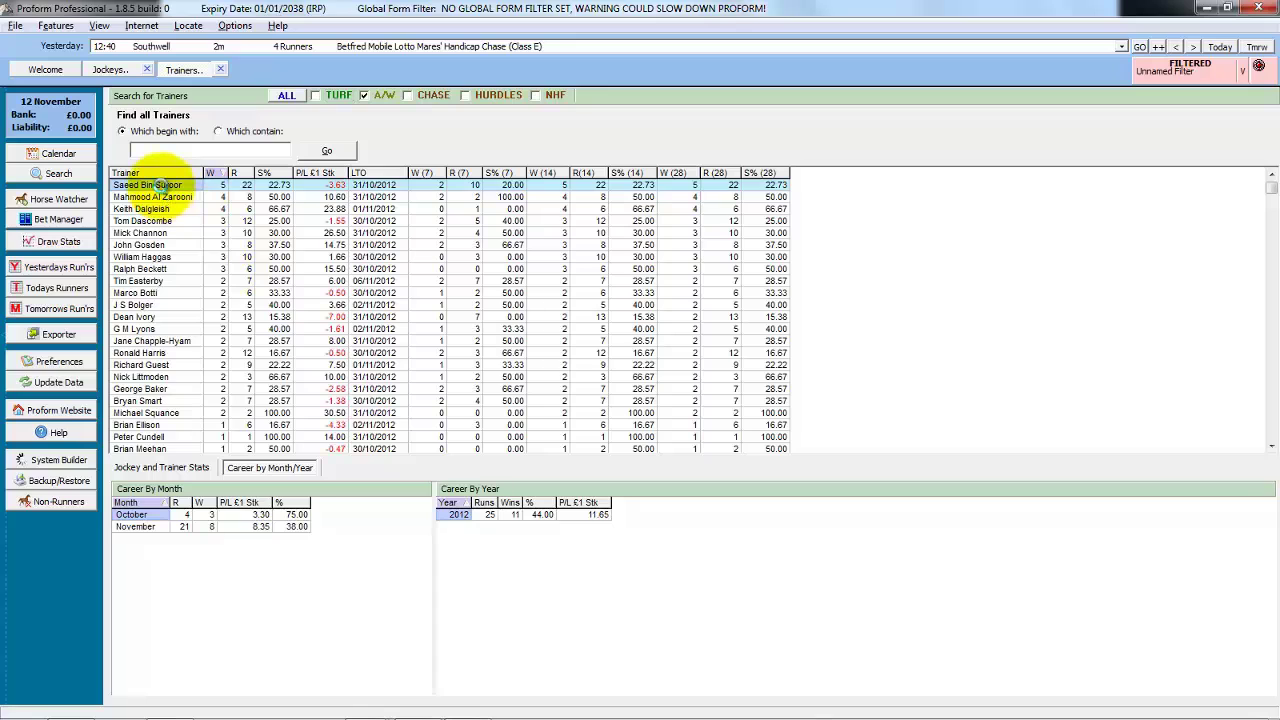
{"action": "left_click", "coordinate": [155, 469]}
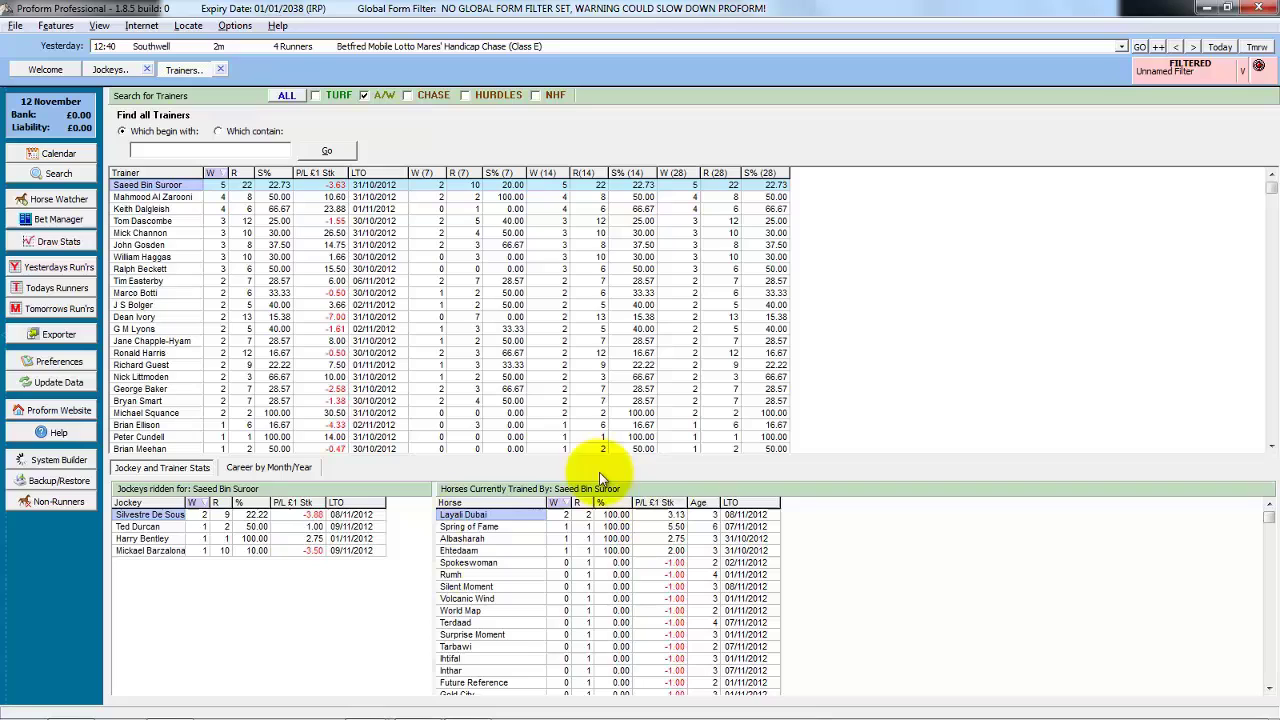
{"action": "left_click", "coordinate": [148, 221]}
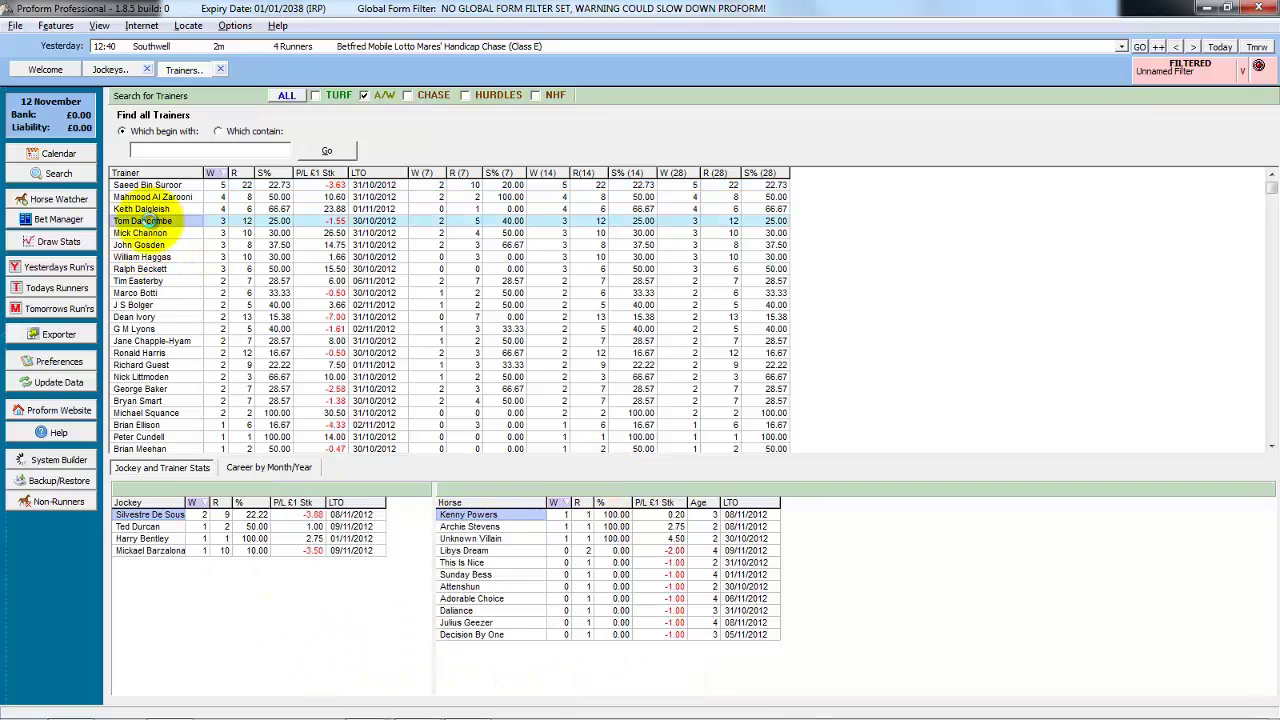
{"action": "left_click", "coordinate": [152, 257]}
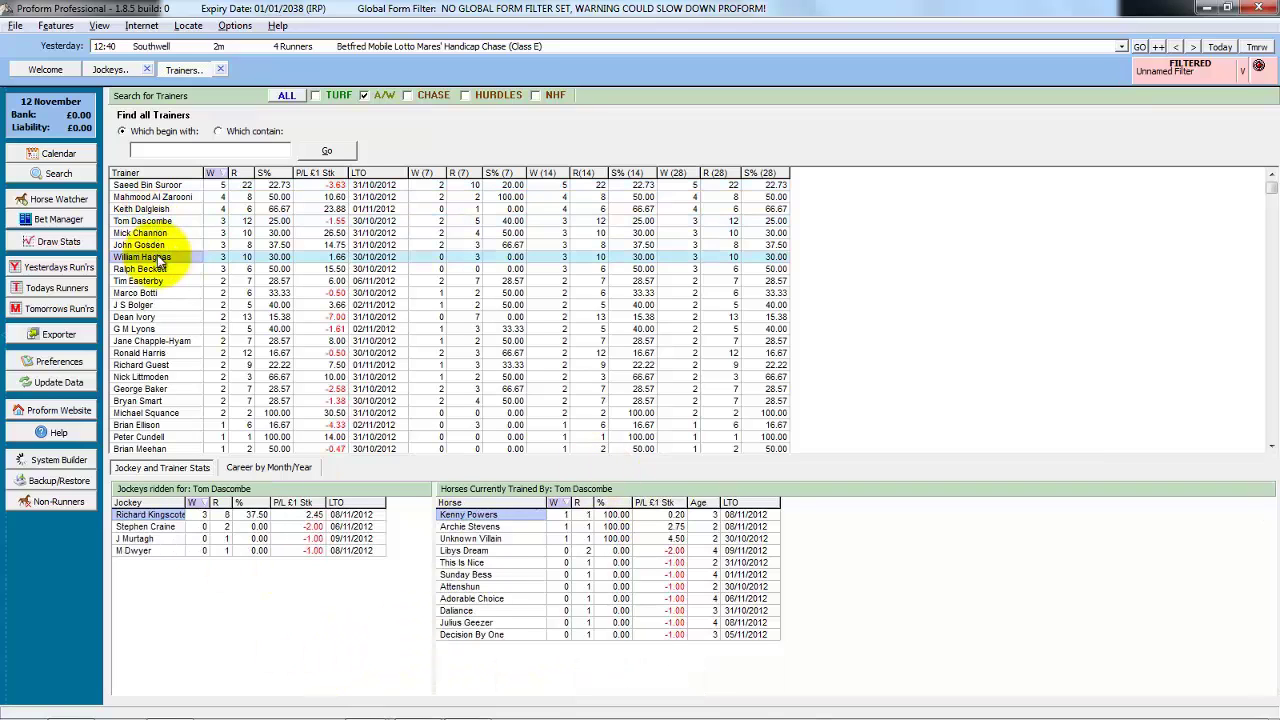
{"action": "left_click", "coordinate": [155, 341]}
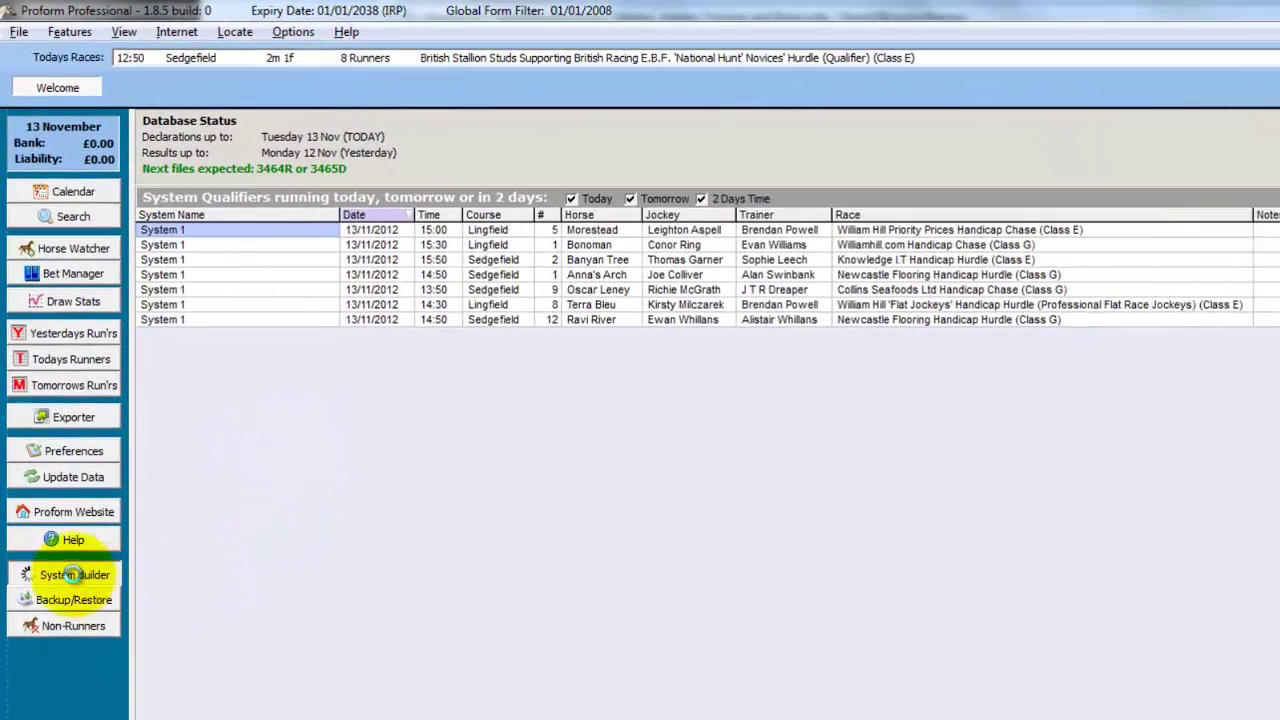
- Start a new System Builder system over the past 14 days, broken down by trainer
{"action": "left_click", "coordinate": [73, 574]}
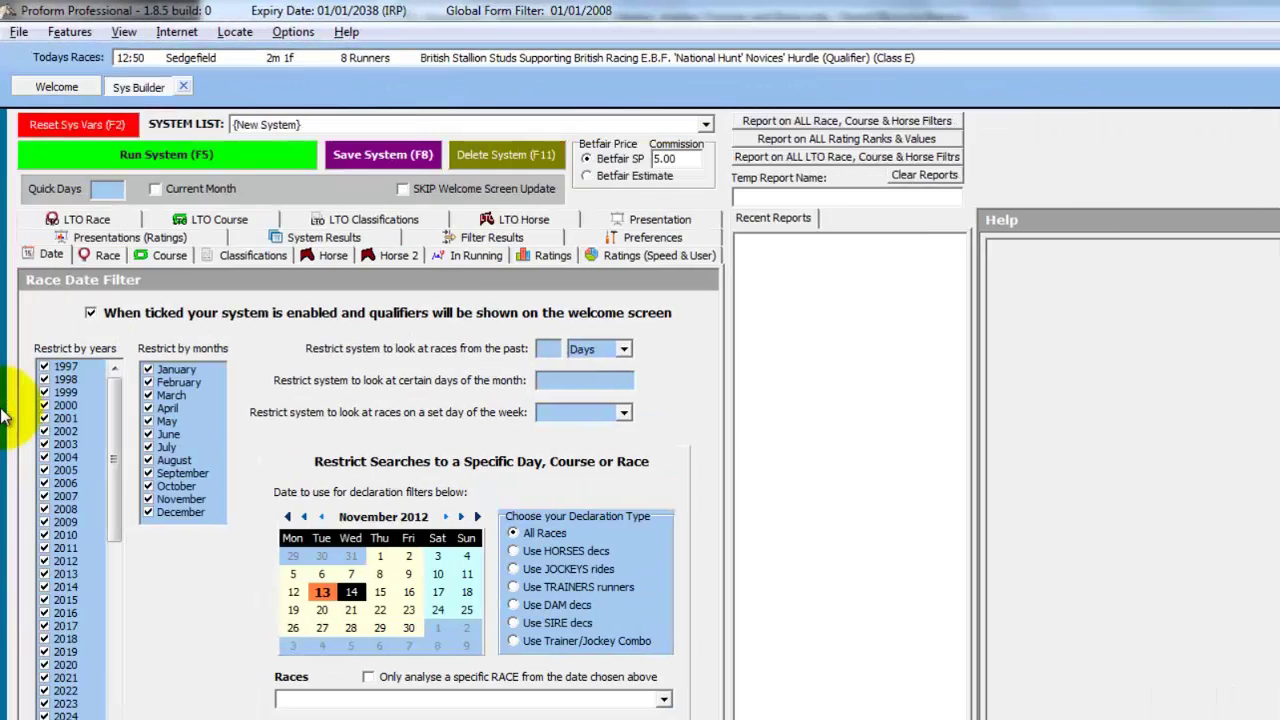
{"action": "left_click_drag", "start_coordinate": [973, 410], "coordinate": [1060, 408]}
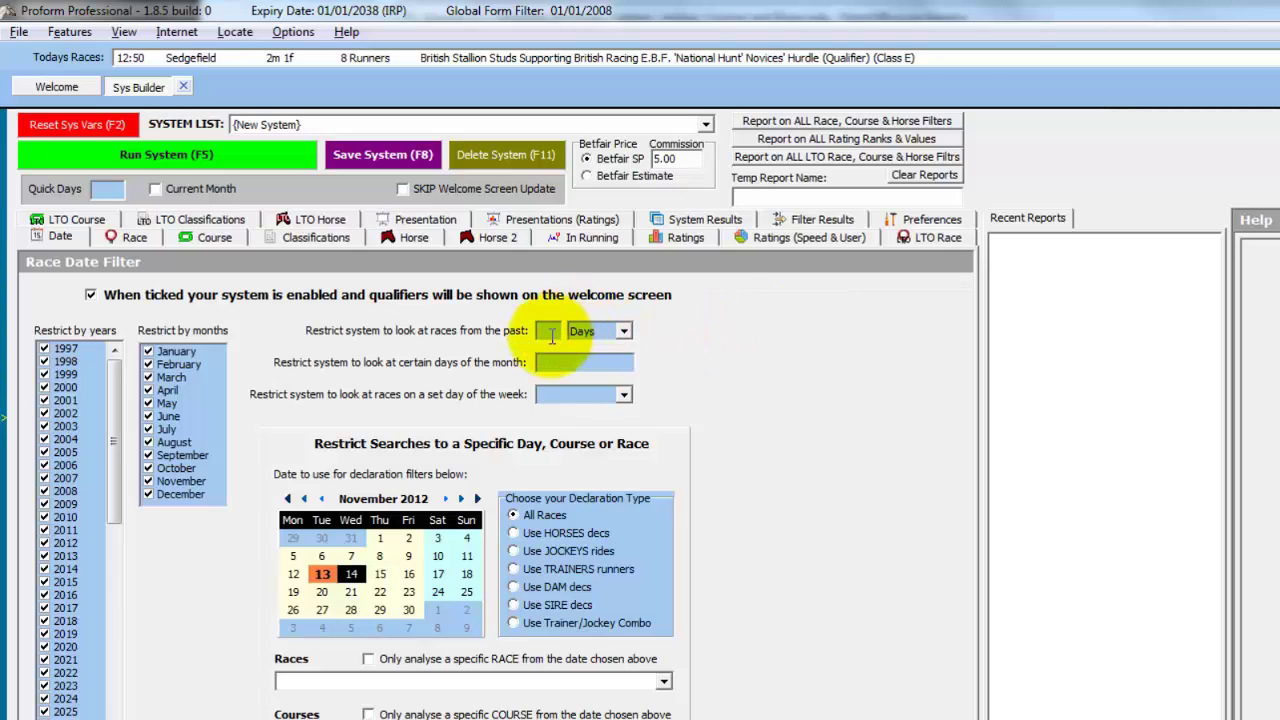
{"action": "mouse_move", "coordinate": [483, 312]}
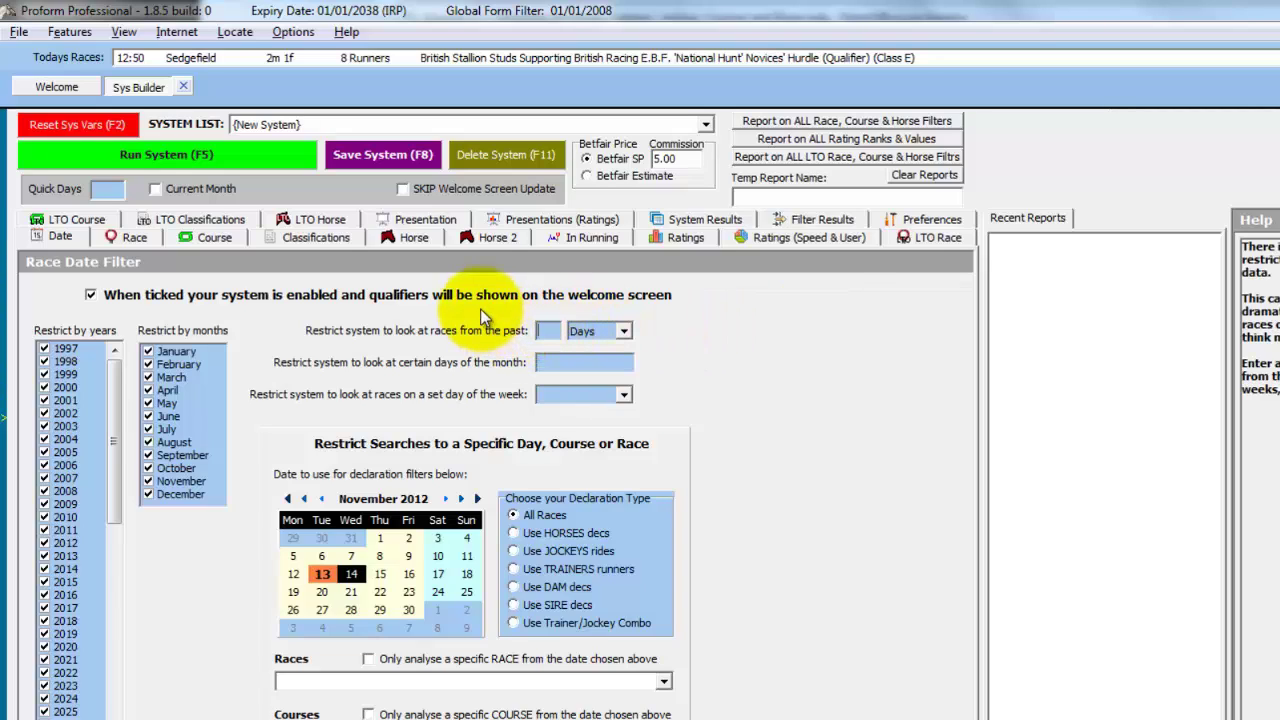
{"action": "type", "text": "14"}
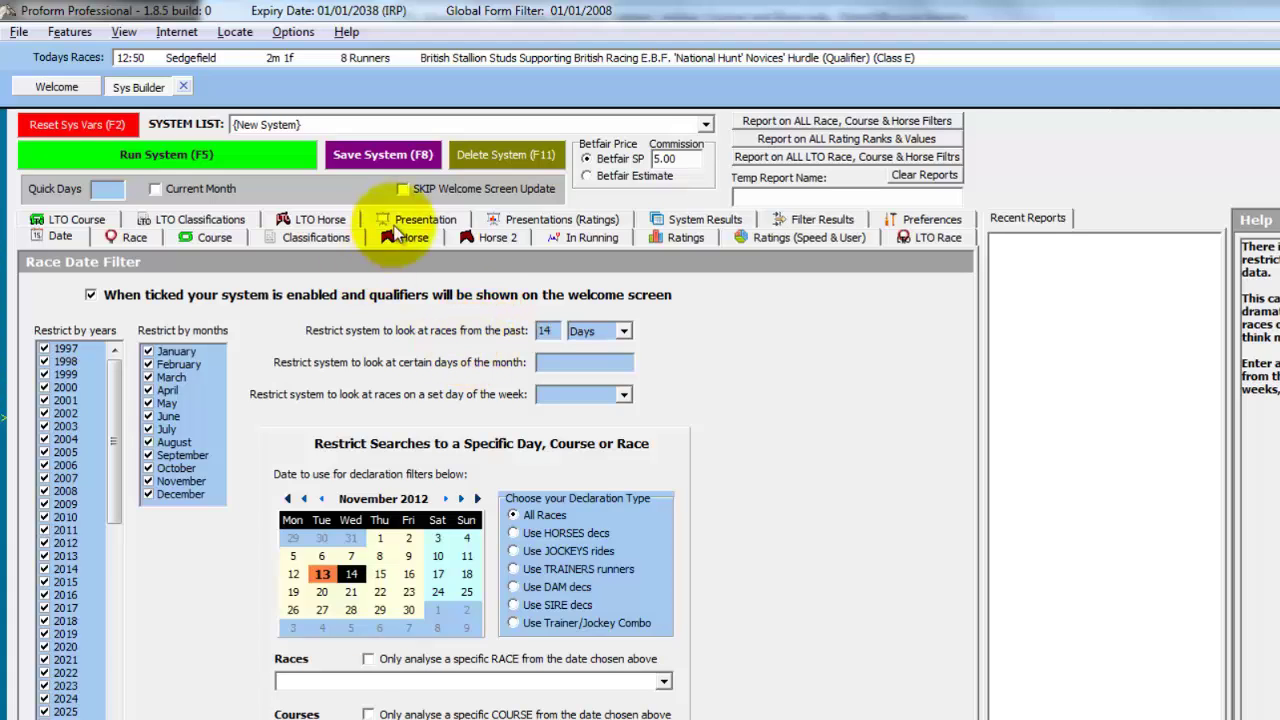
{"action": "left_click", "coordinate": [420, 220]}
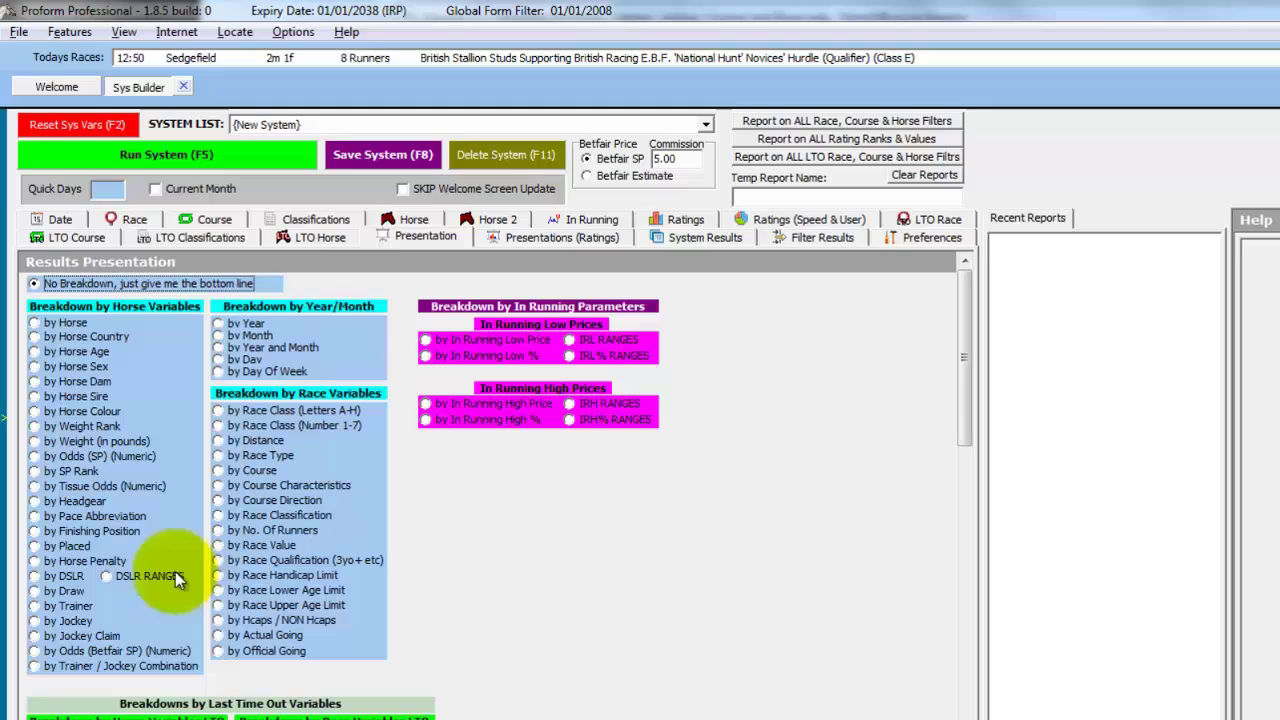
{"action": "left_click", "coordinate": [70, 605]}
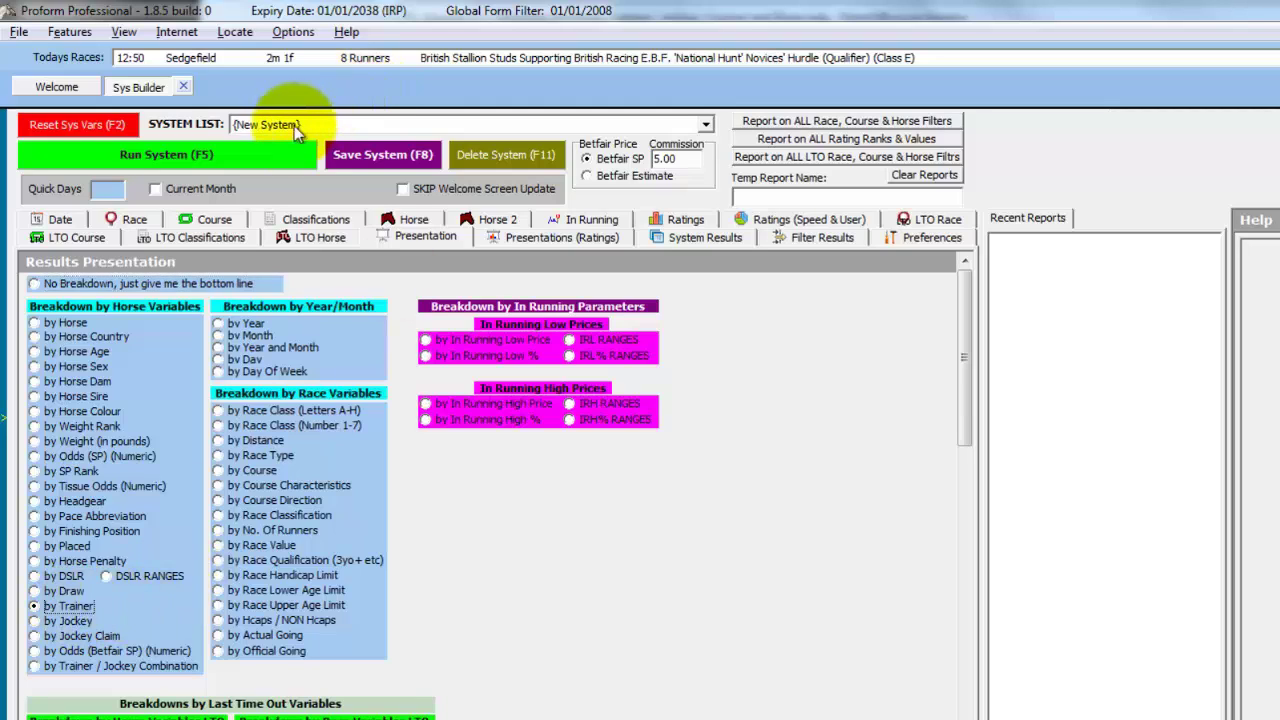
- Run the trainer system and sort by winners, putting Paul Nicholls top on 11 from 33
{"action": "left_click", "coordinate": [257, 153]}
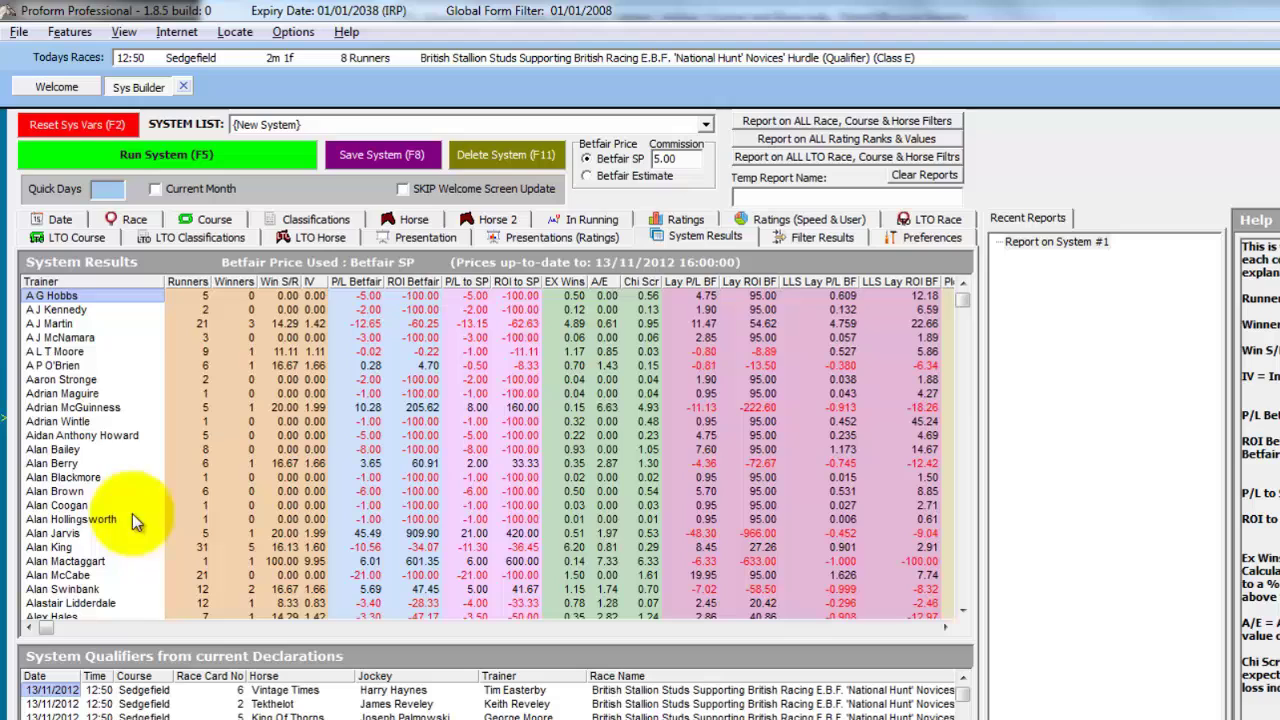
{"action": "left_click", "coordinate": [238, 281]}
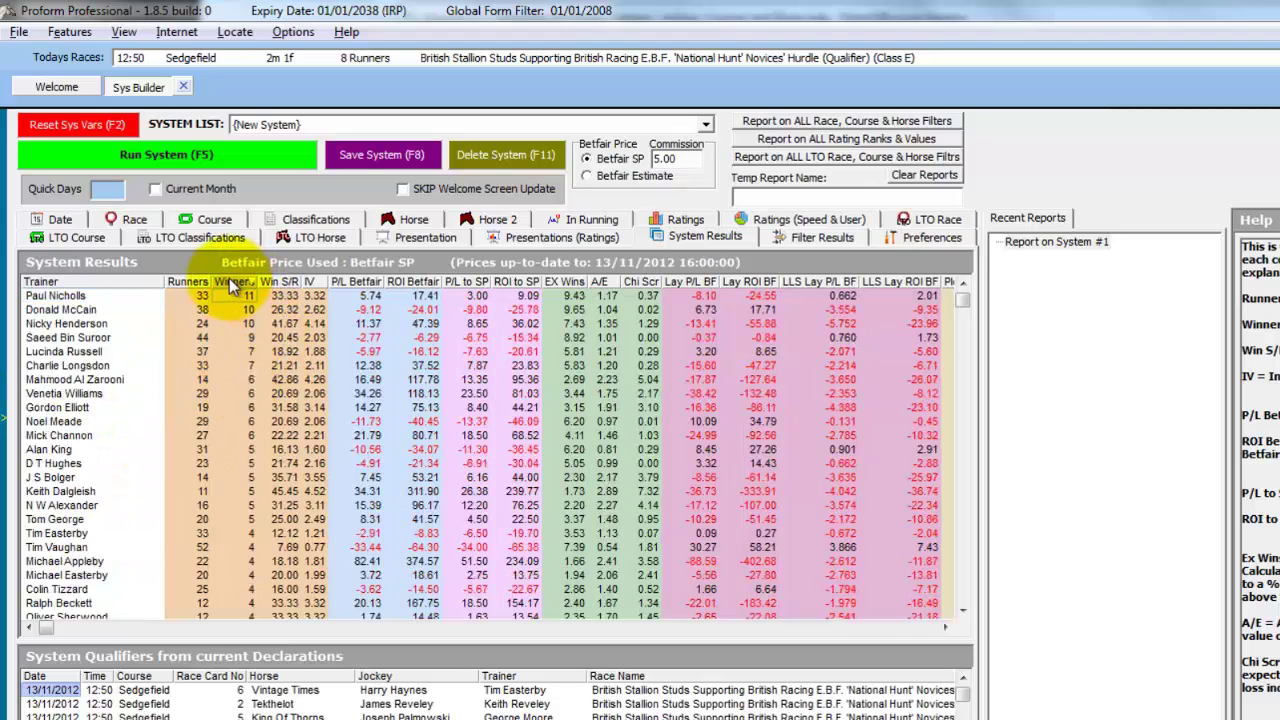
- Run the system broken down by jockey and rank jockeys by winners
{"action": "left_click", "coordinate": [428, 238]}
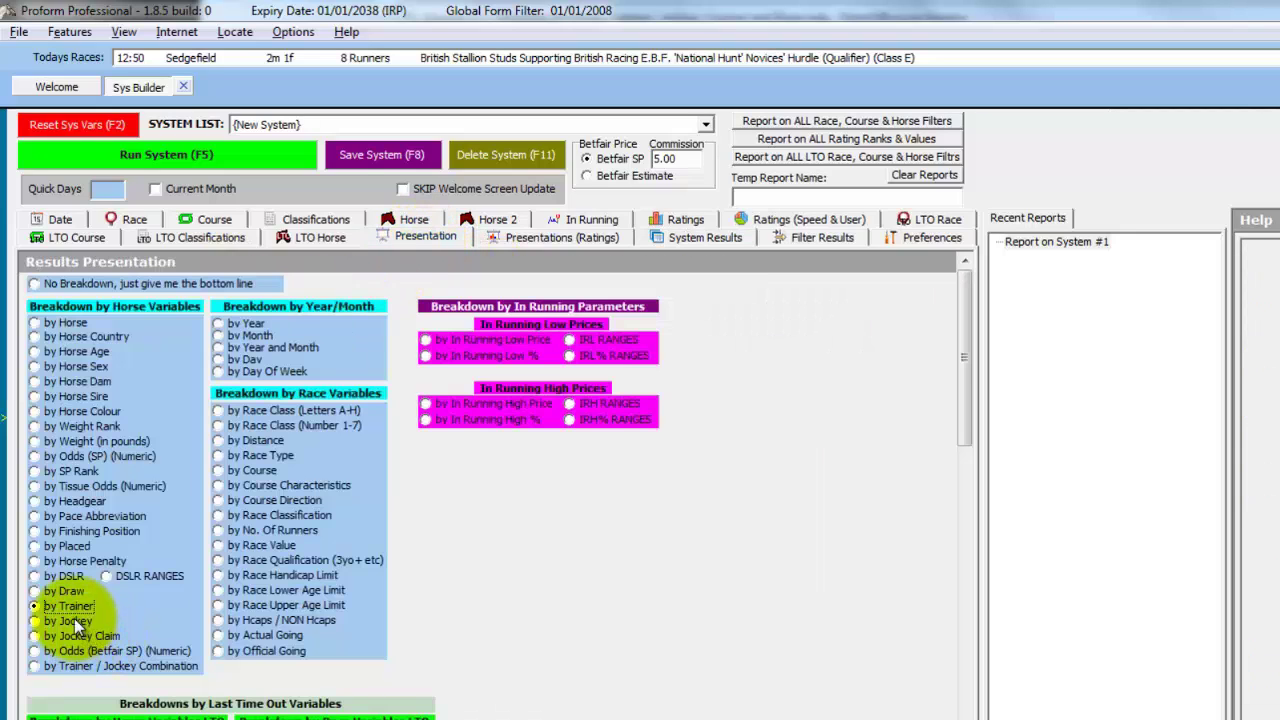
{"action": "left_click", "coordinate": [214, 155]}
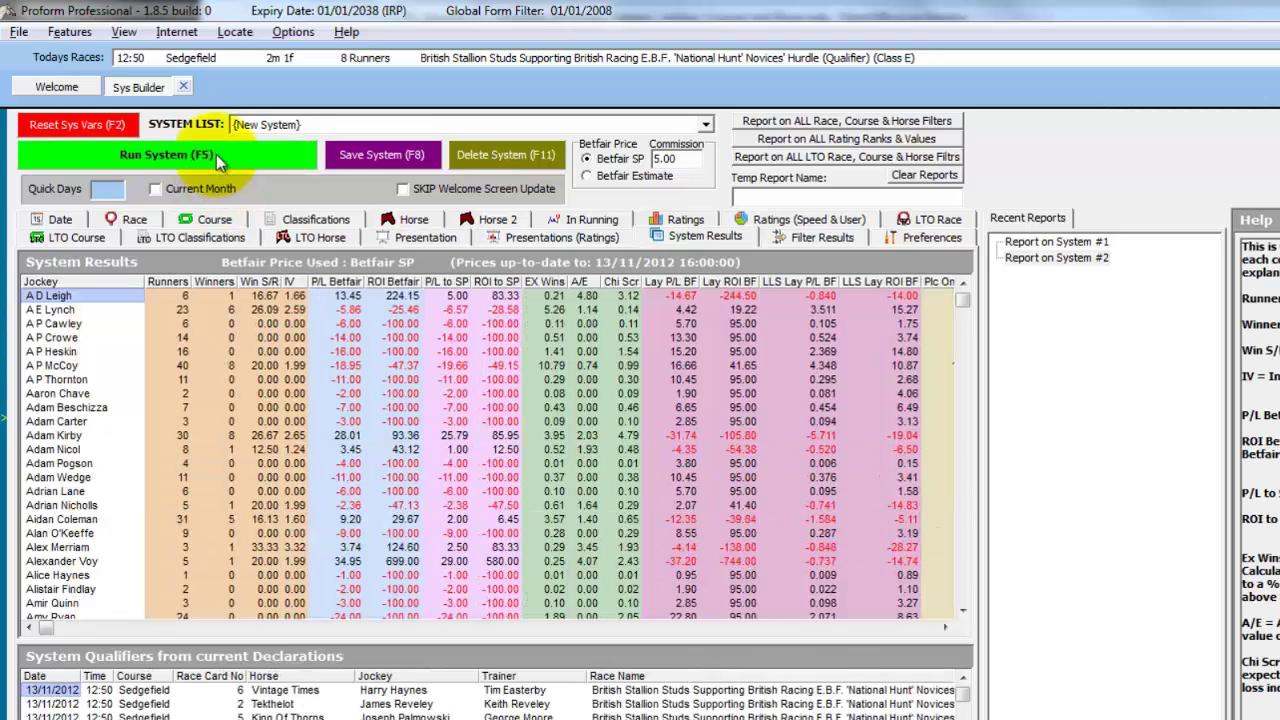
{"action": "left_click", "coordinate": [214, 282]}
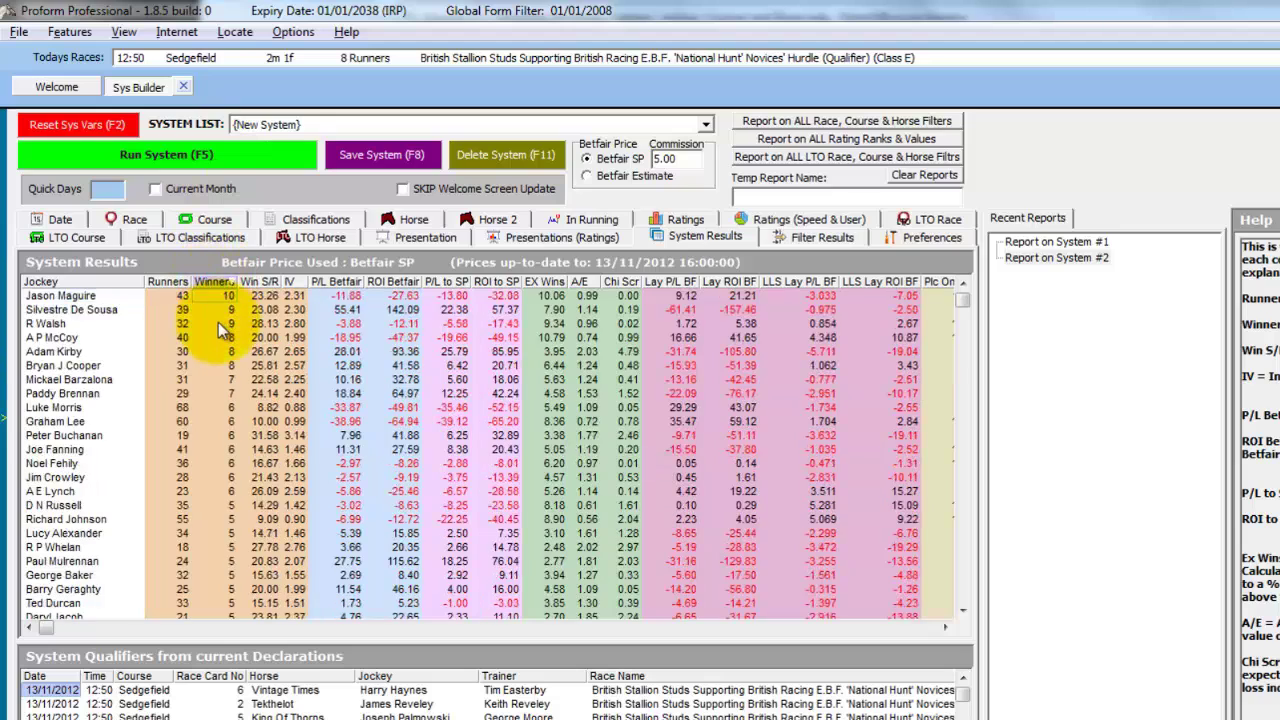
- Rerun it by trainer/jockey combination, ranked by winners with McCain and Maguire leading
{"action": "left_click", "coordinate": [427, 236]}
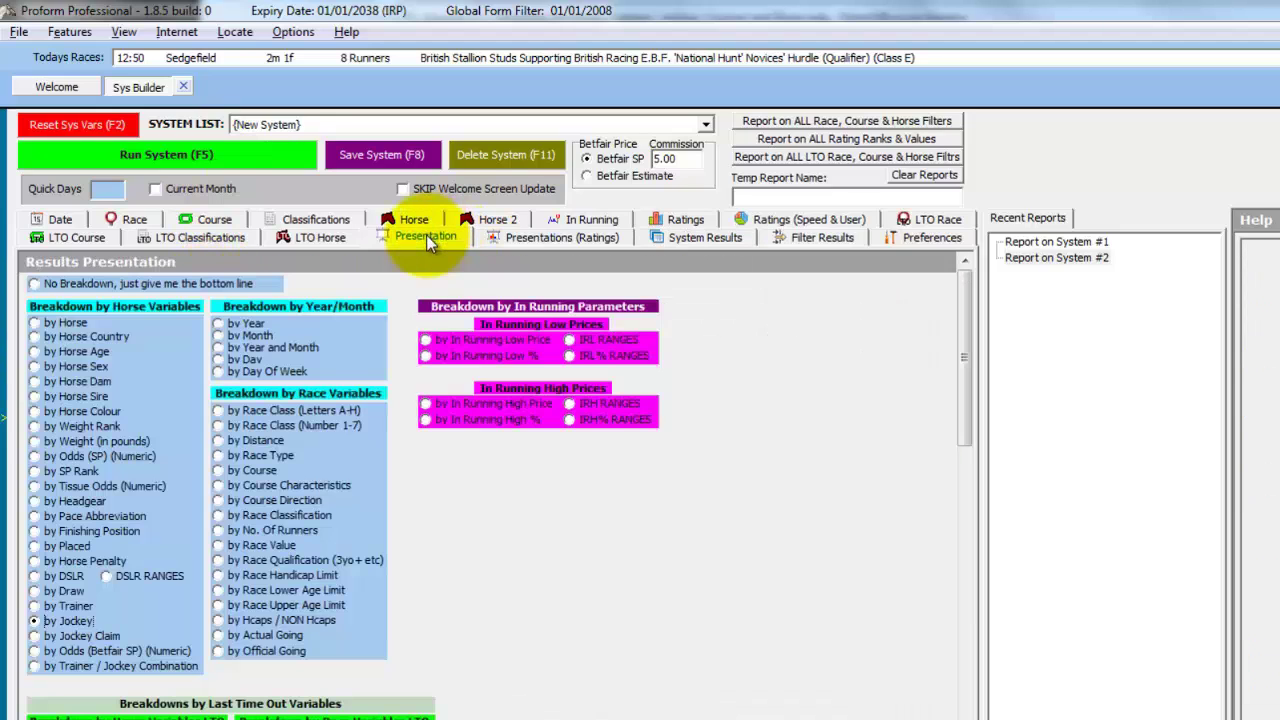
{"action": "left_click", "coordinate": [91, 668]}
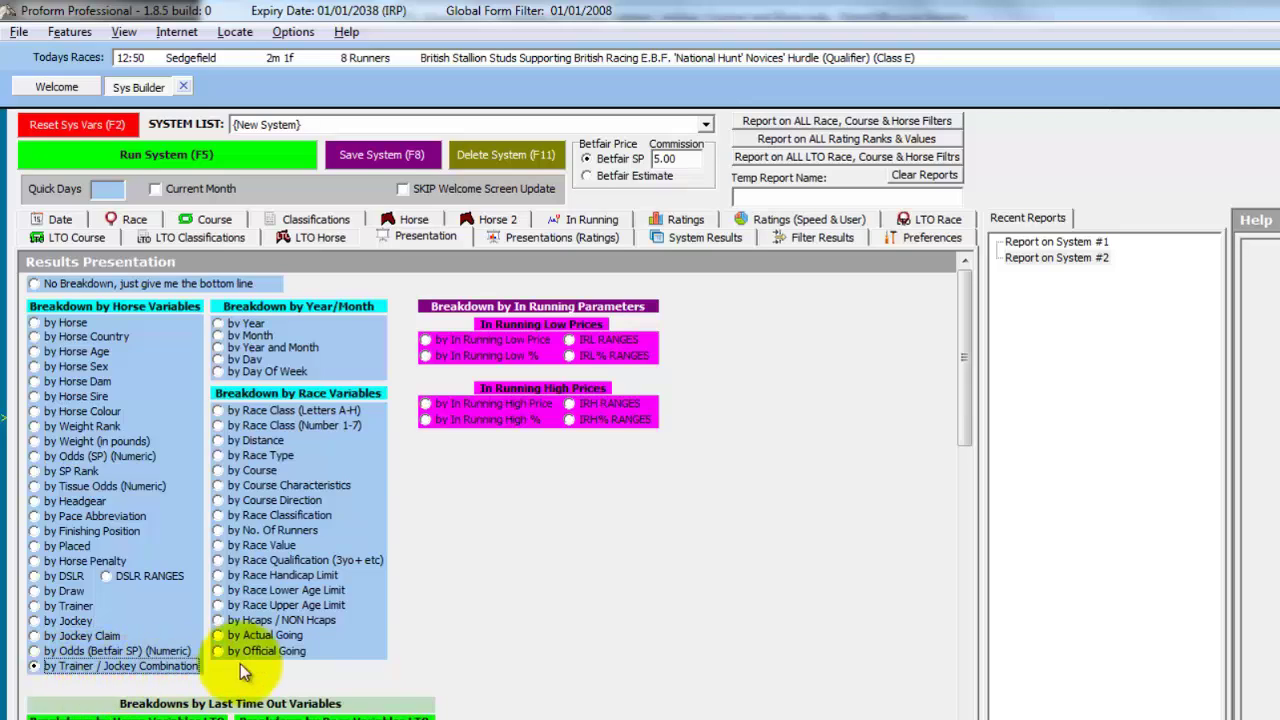
{"action": "left_click", "coordinate": [204, 155]}
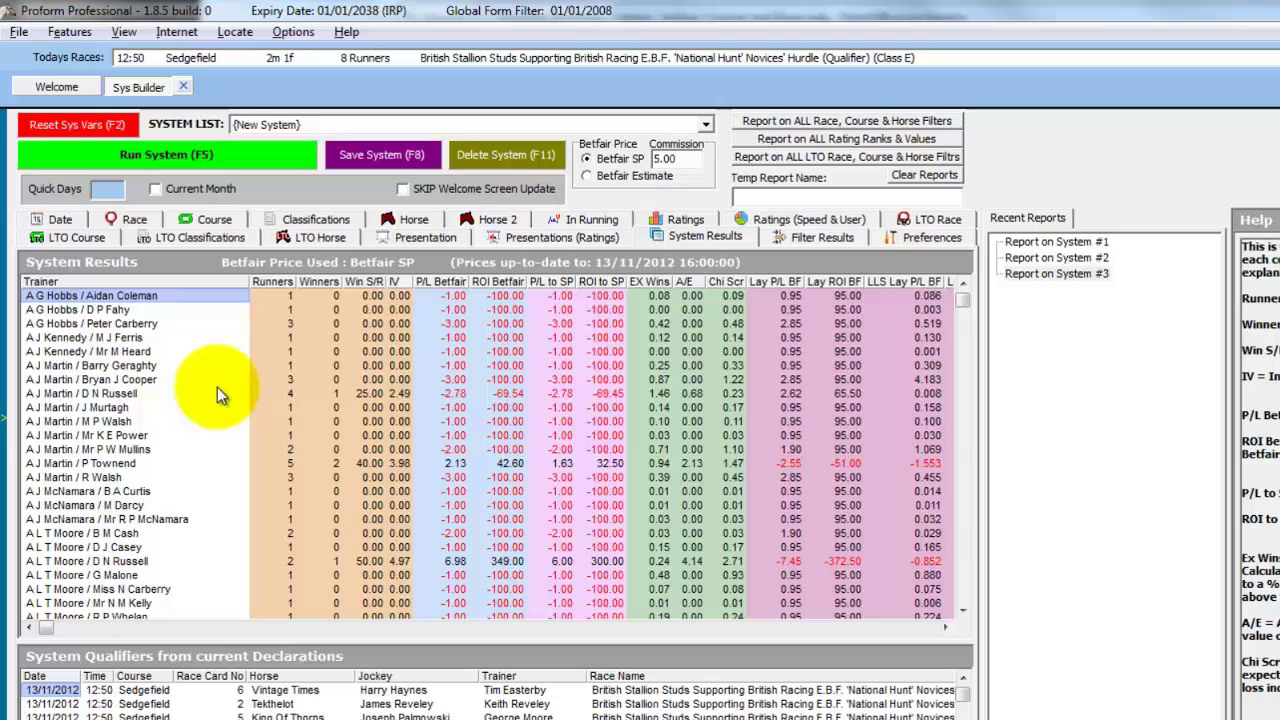
{"action": "left_click", "coordinate": [318, 283]}
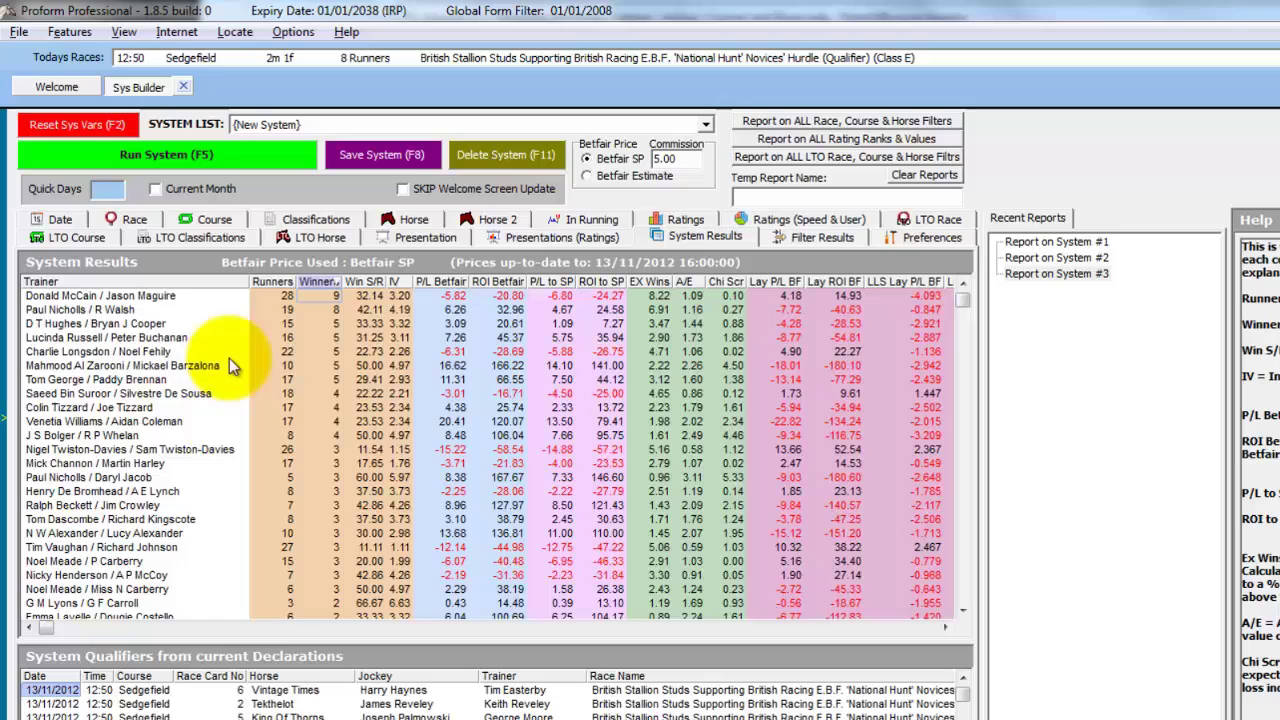
- Set the date range to the past 5 years and limit the courses to Aintree only
{"action": "left_click", "coordinate": [58, 219]}
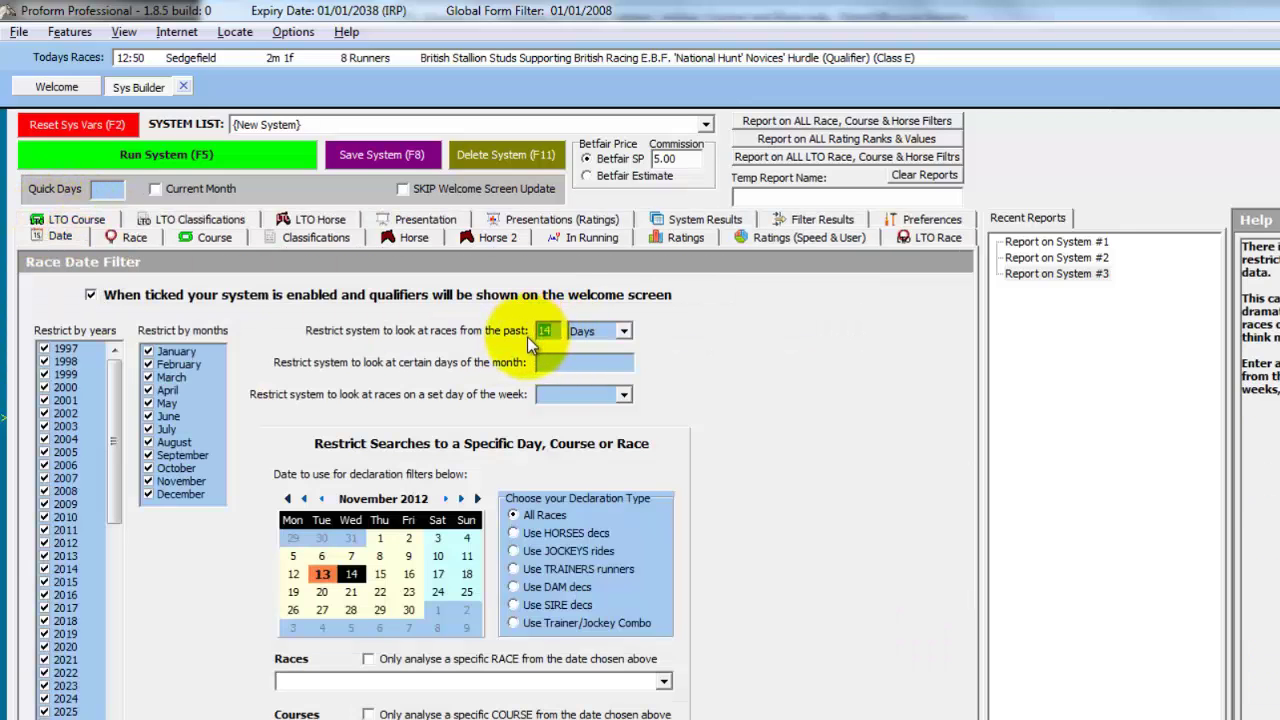
{"action": "left_click", "coordinate": [595, 332]}
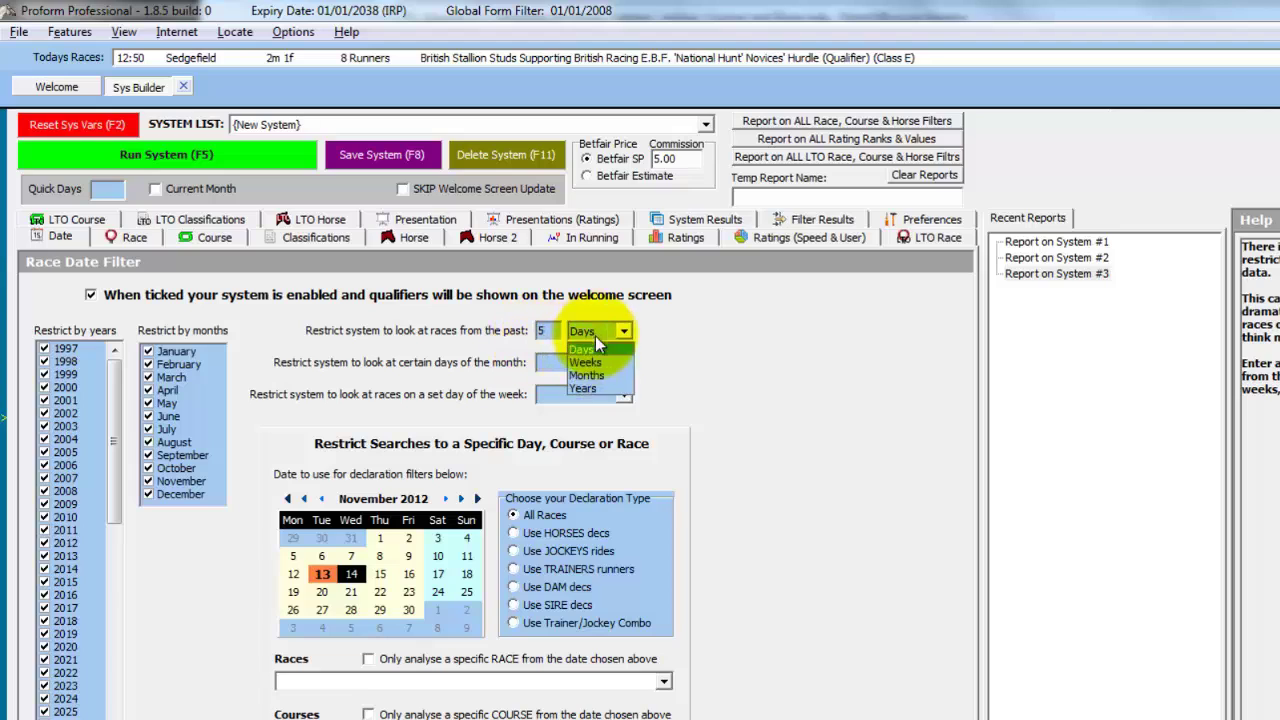
{"action": "left_click", "coordinate": [603, 386]}
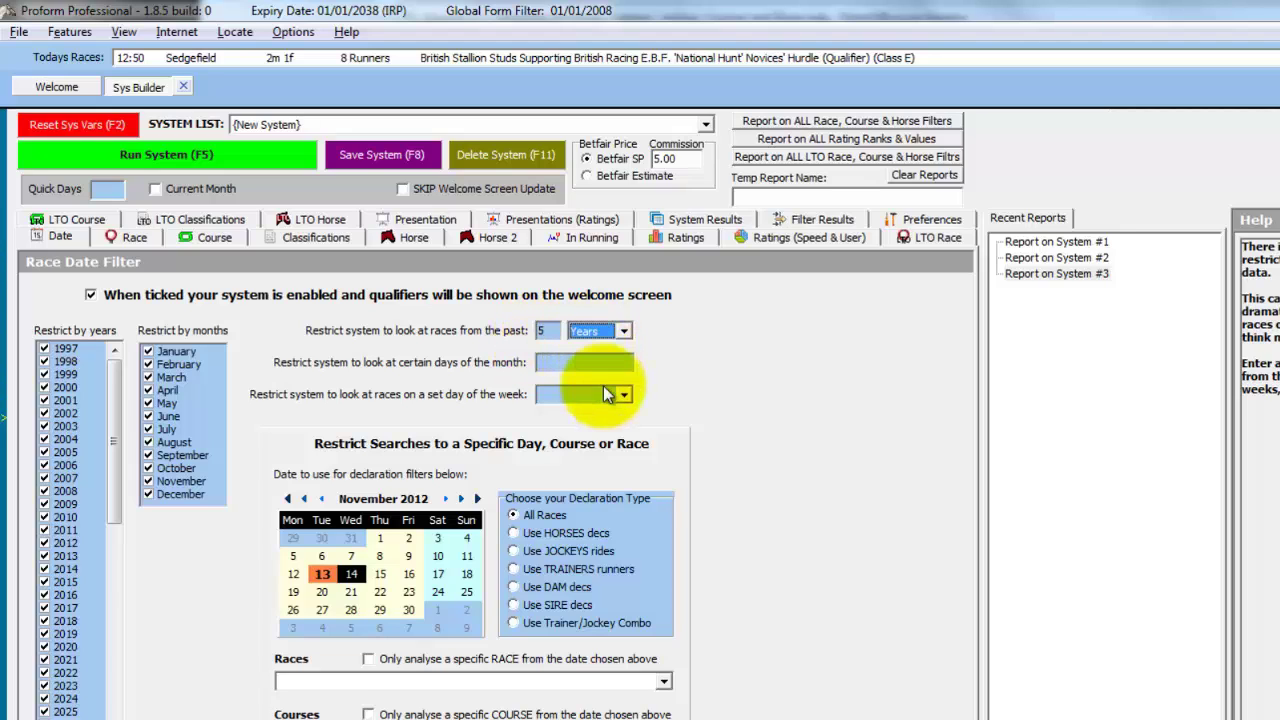
{"action": "left_click", "coordinate": [191, 236]}
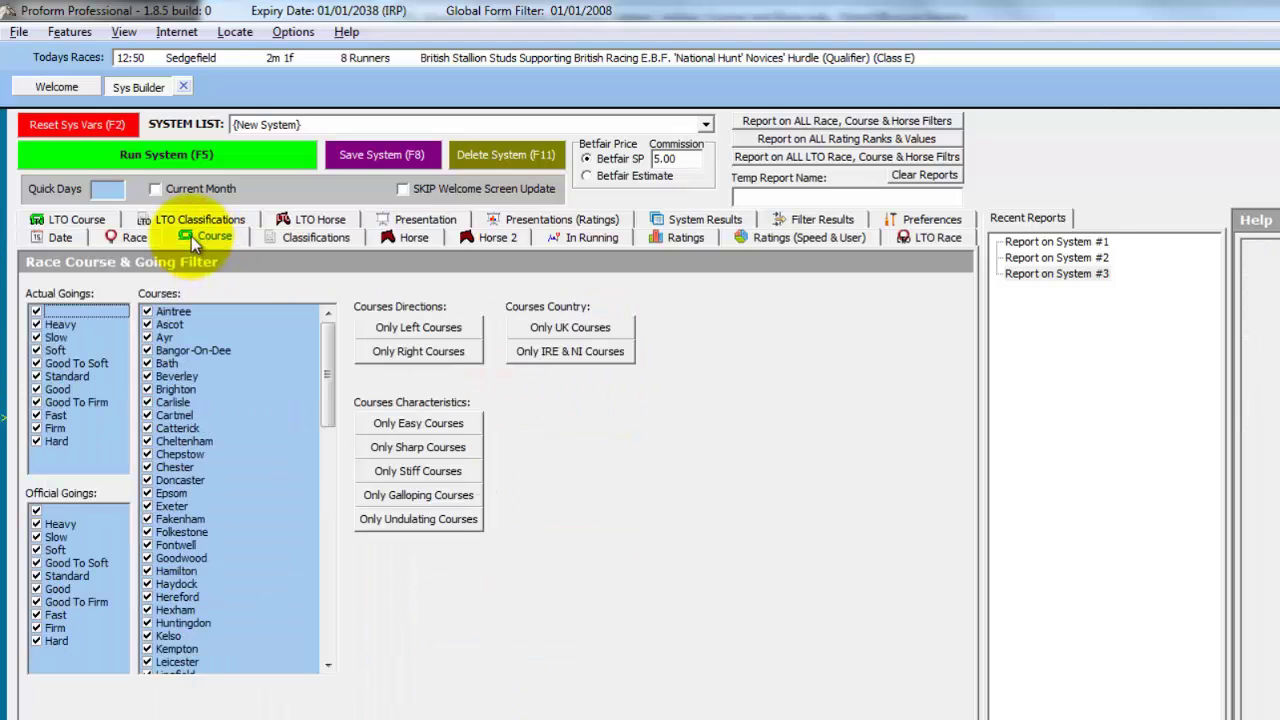
{"action": "right_click", "coordinate": [222, 347]}
{"action": "left_click", "coordinate": [288, 384]}
{"action": "left_click", "coordinate": [147, 311]}
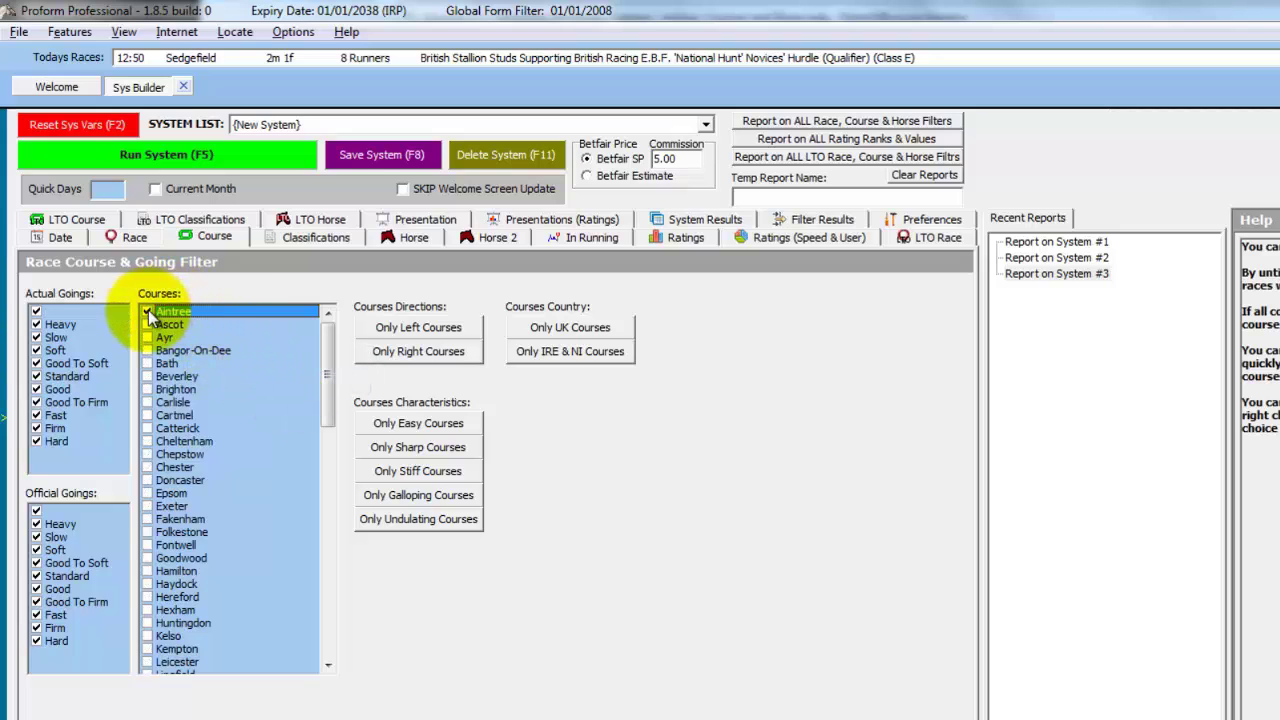
- Rerun the trainer/jockey report and rank it by winners, led by Paul Nicholls / R Walsh
{"action": "left_click", "coordinate": [425, 219]}
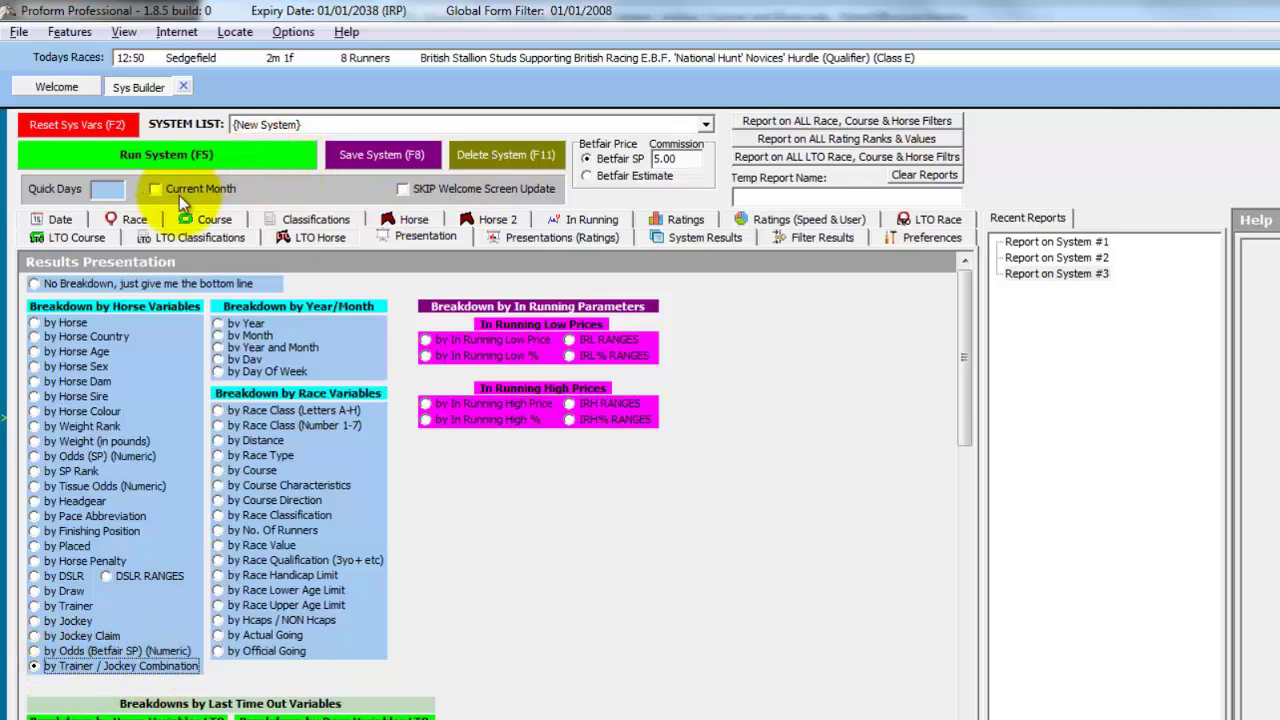
{"action": "left_click", "coordinate": [202, 221]}
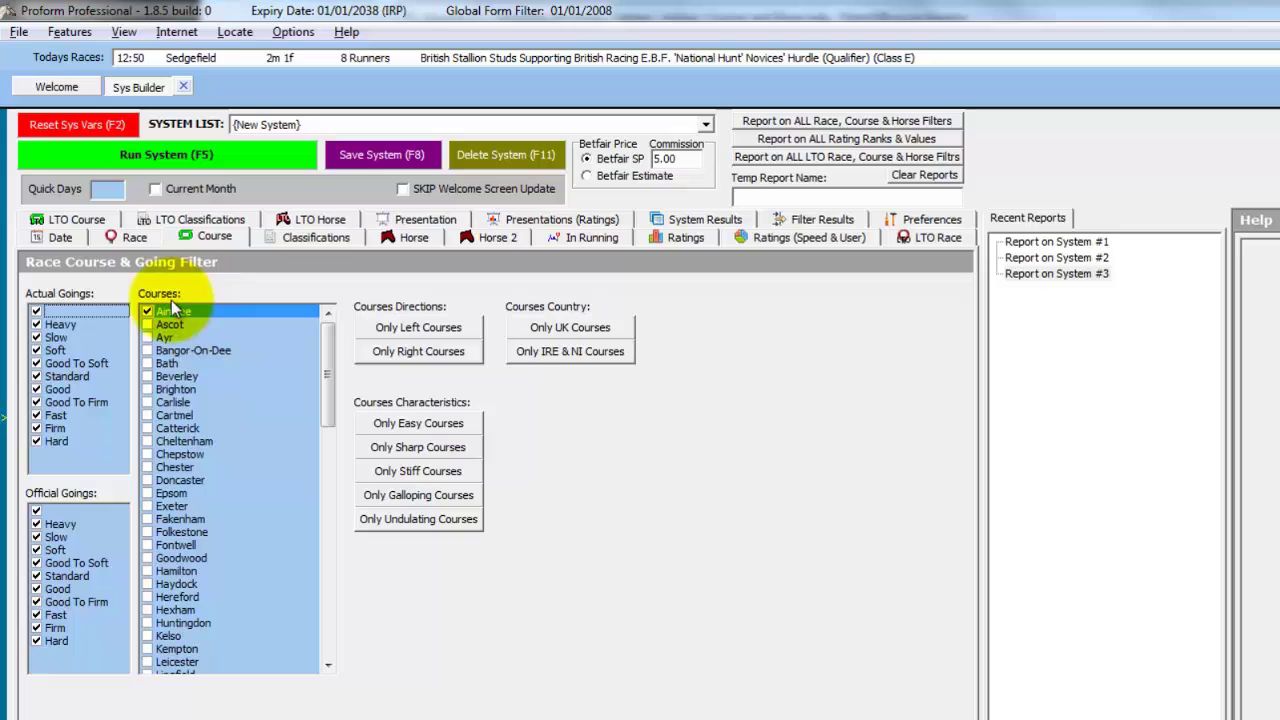
{"action": "left_click", "coordinate": [58, 239]}
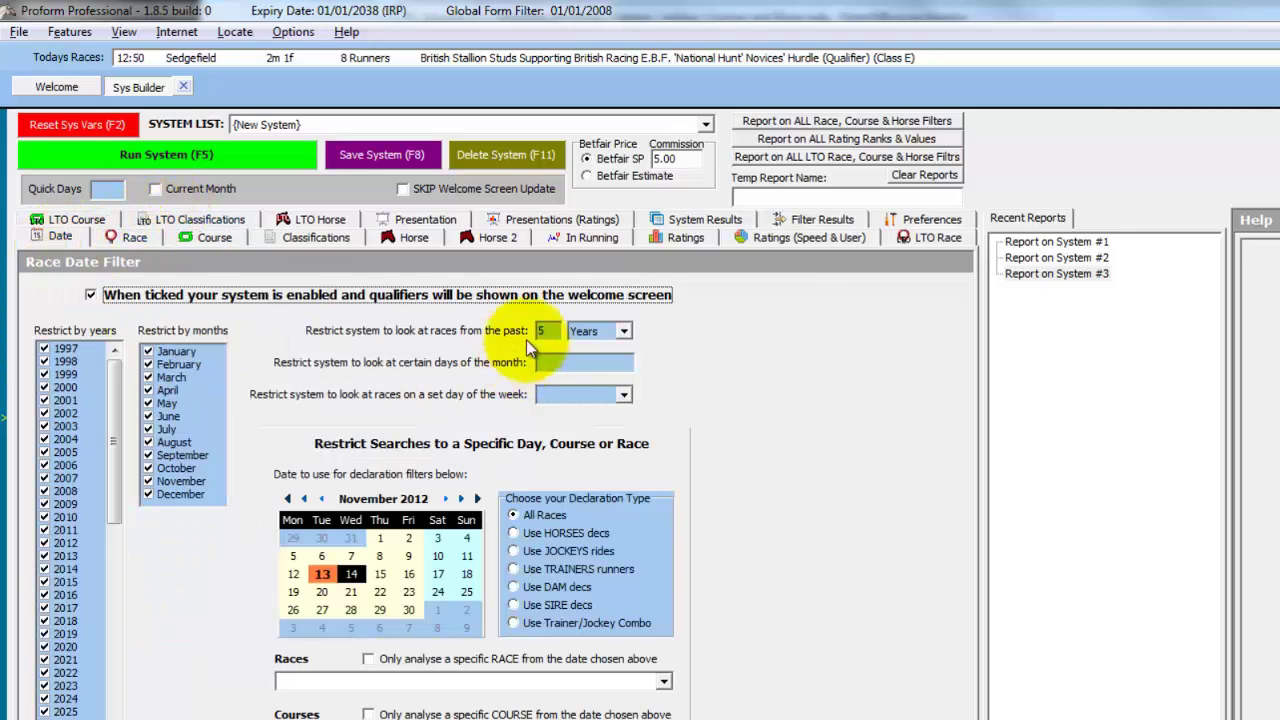
{"action": "left_click", "coordinate": [215, 155]}
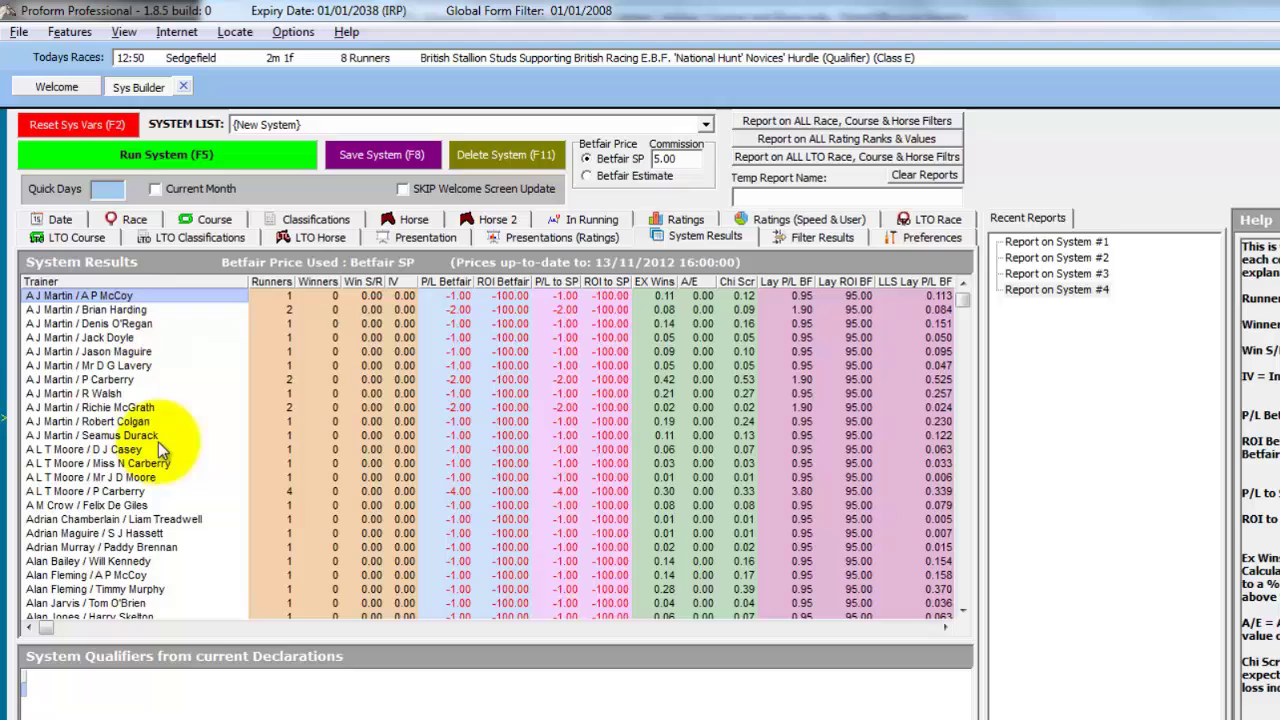
{"action": "left_click", "coordinate": [320, 281]}
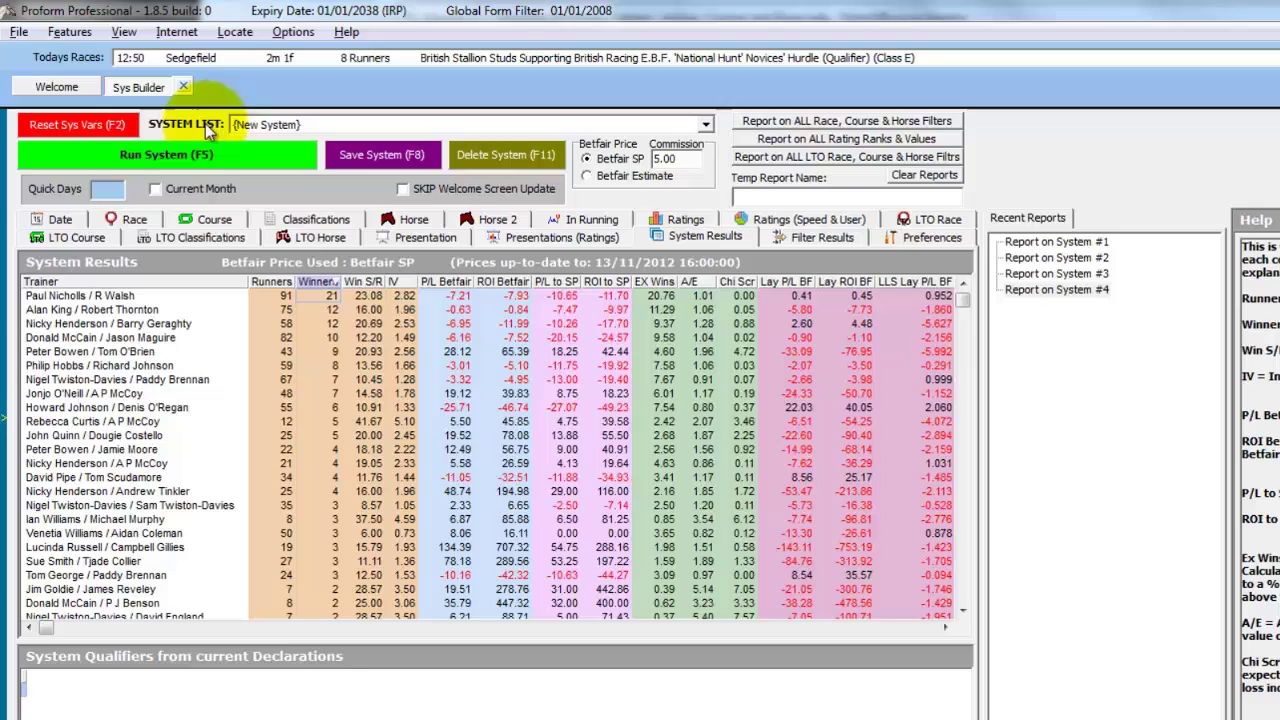
- Filter to race names containing 'grand national' and run the system without a date limit
{"action": "left_click", "coordinate": [120, 219]}
{"action": "left_click", "coordinate": [150, 446]}
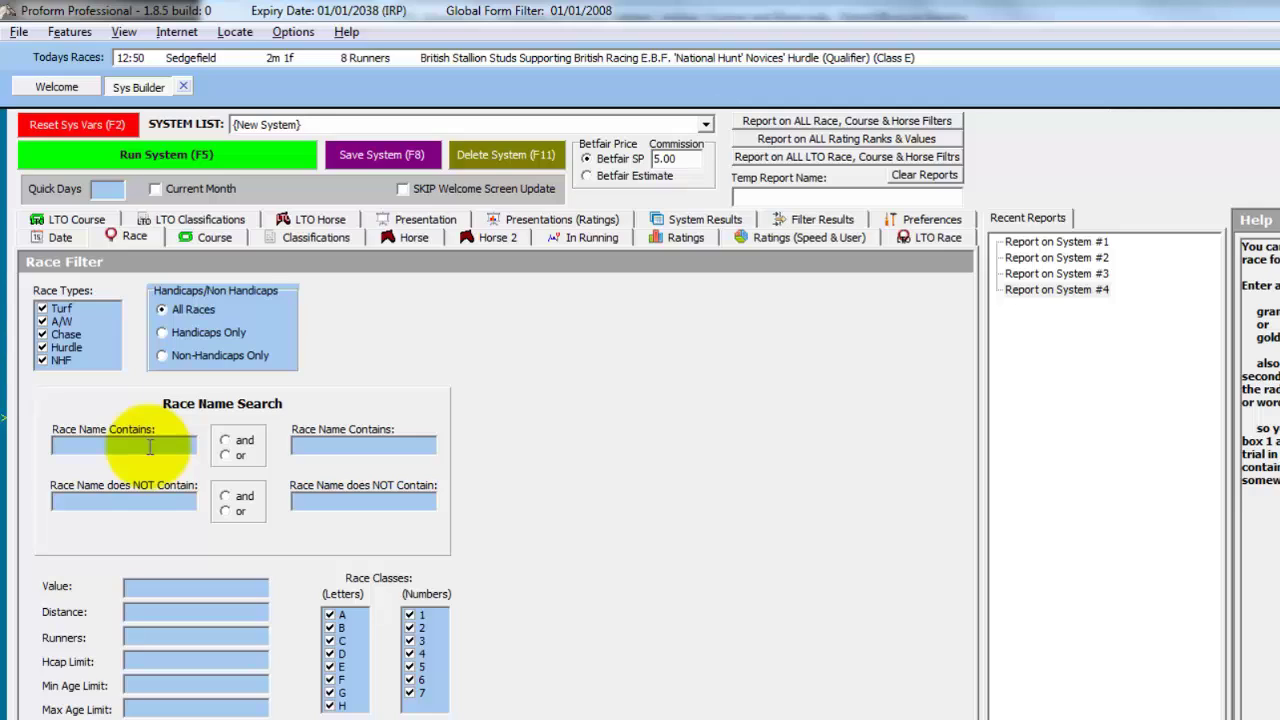
{"action": "type", "text": "grand national"}
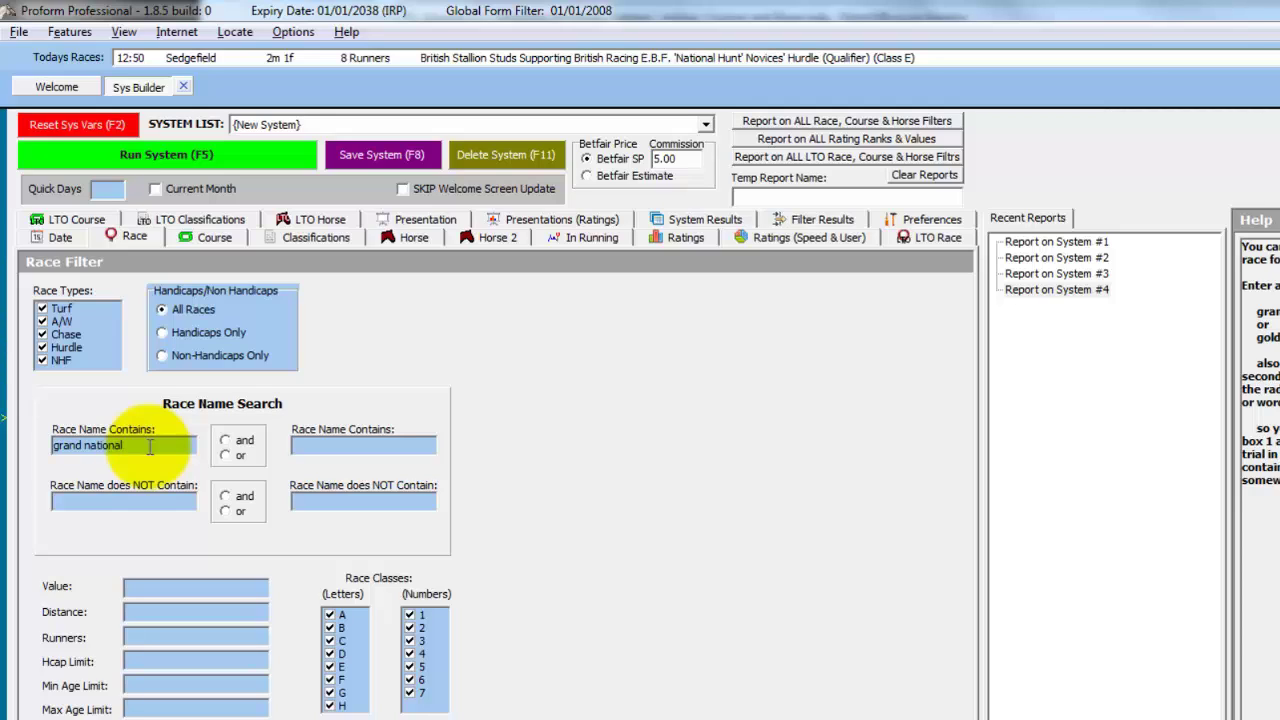
{"action": "left_click", "coordinate": [224, 152]}
{"action": "left_click", "coordinate": [757, 514]}
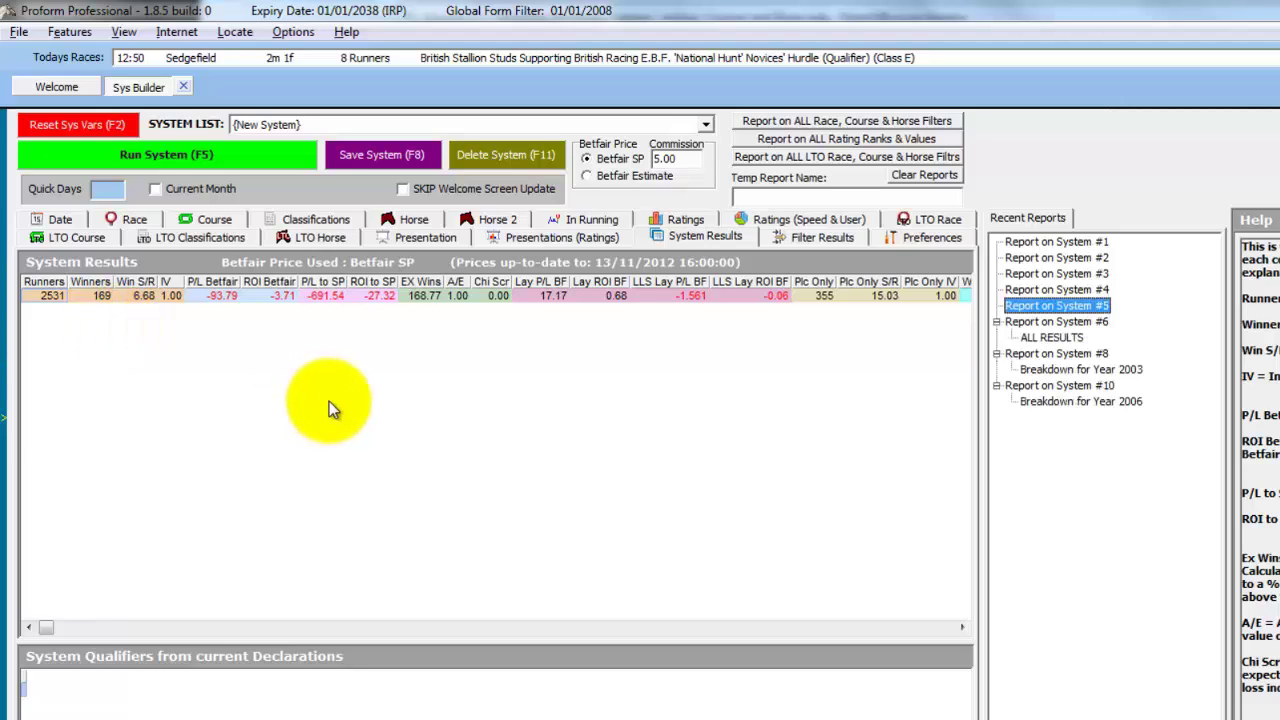
- Clear the course selection so the Grand National system covers Aintree only
{"action": "left_click", "coordinate": [212, 218]}
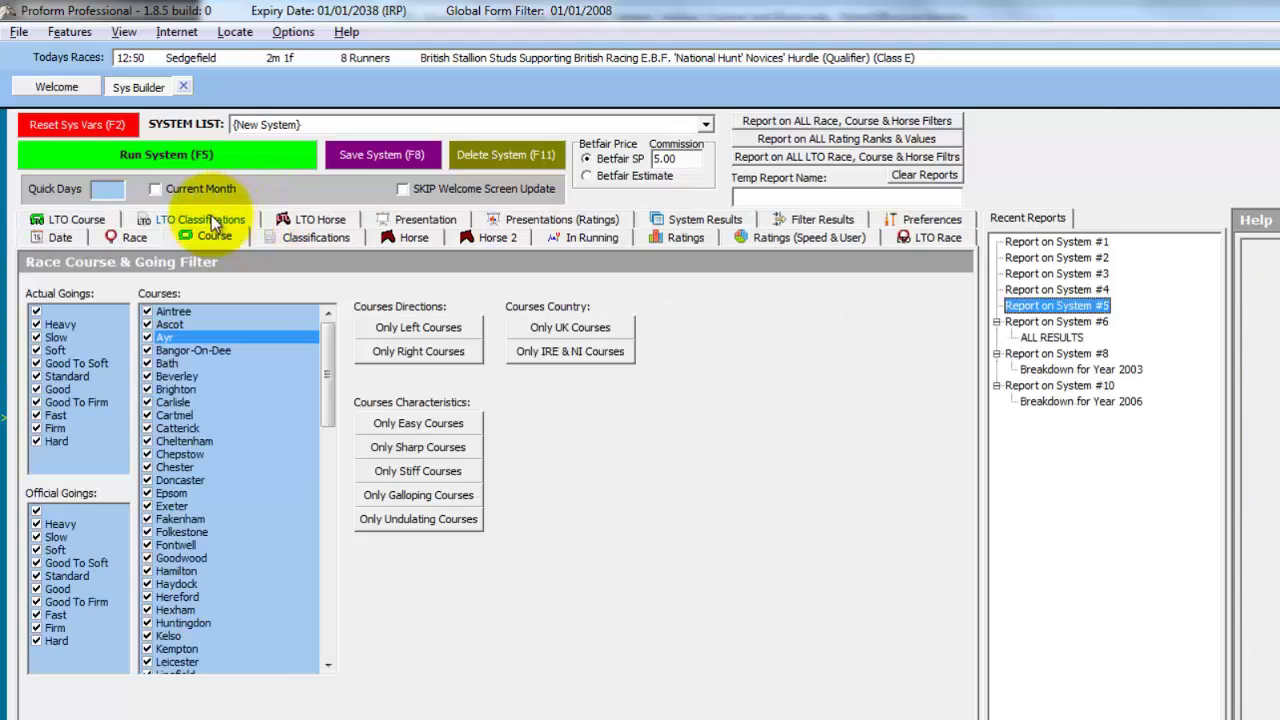
{"action": "right_click", "coordinate": [225, 366]}
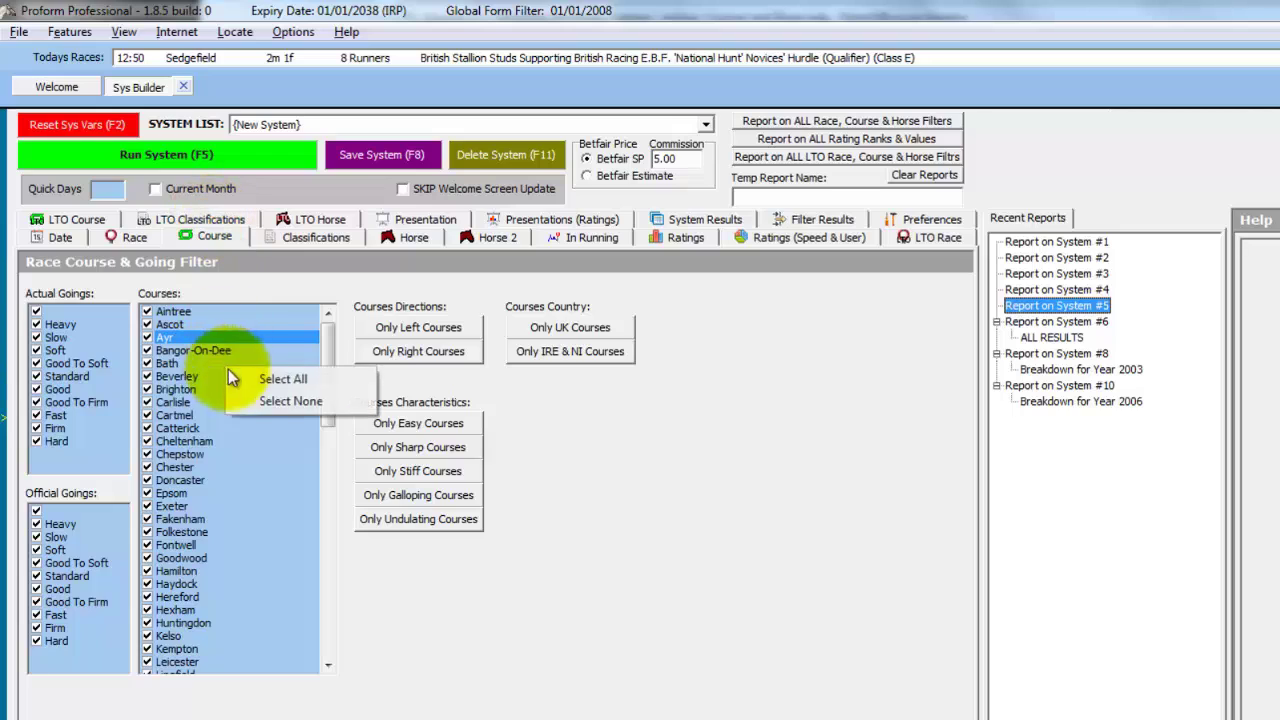
{"action": "left_click", "coordinate": [283, 401]}
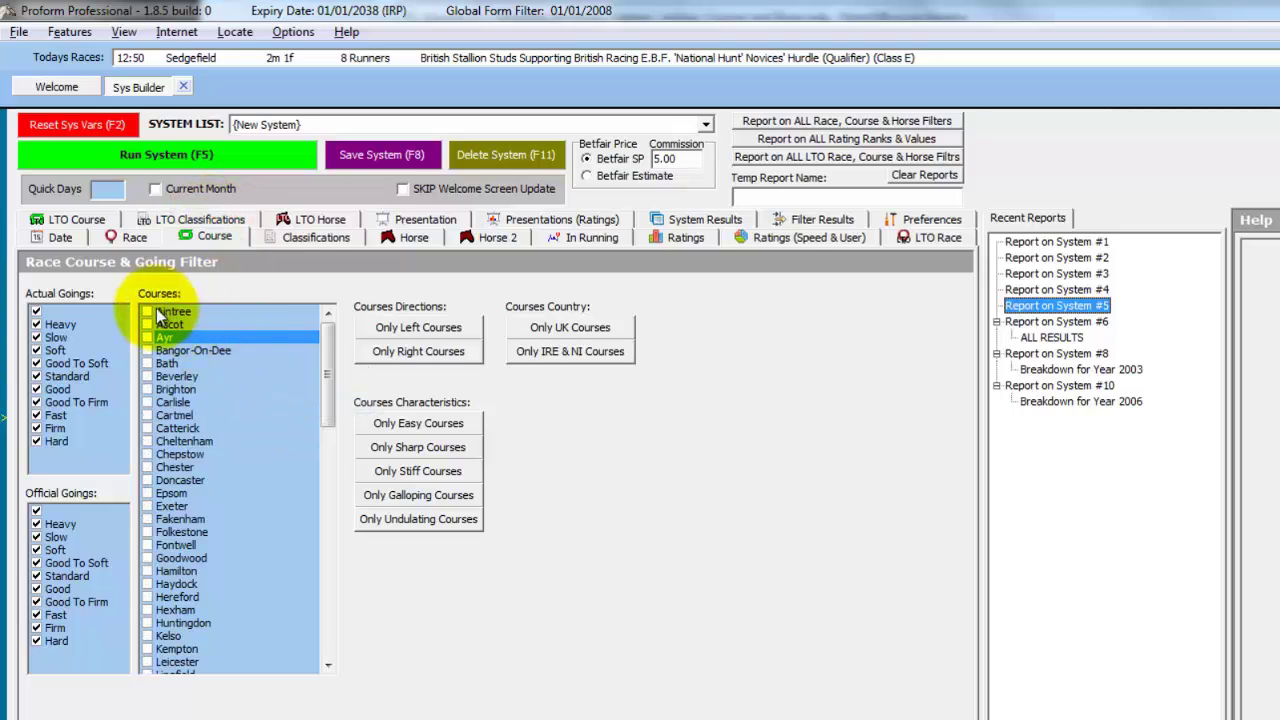
{"action": "left_click", "coordinate": [125, 237]}
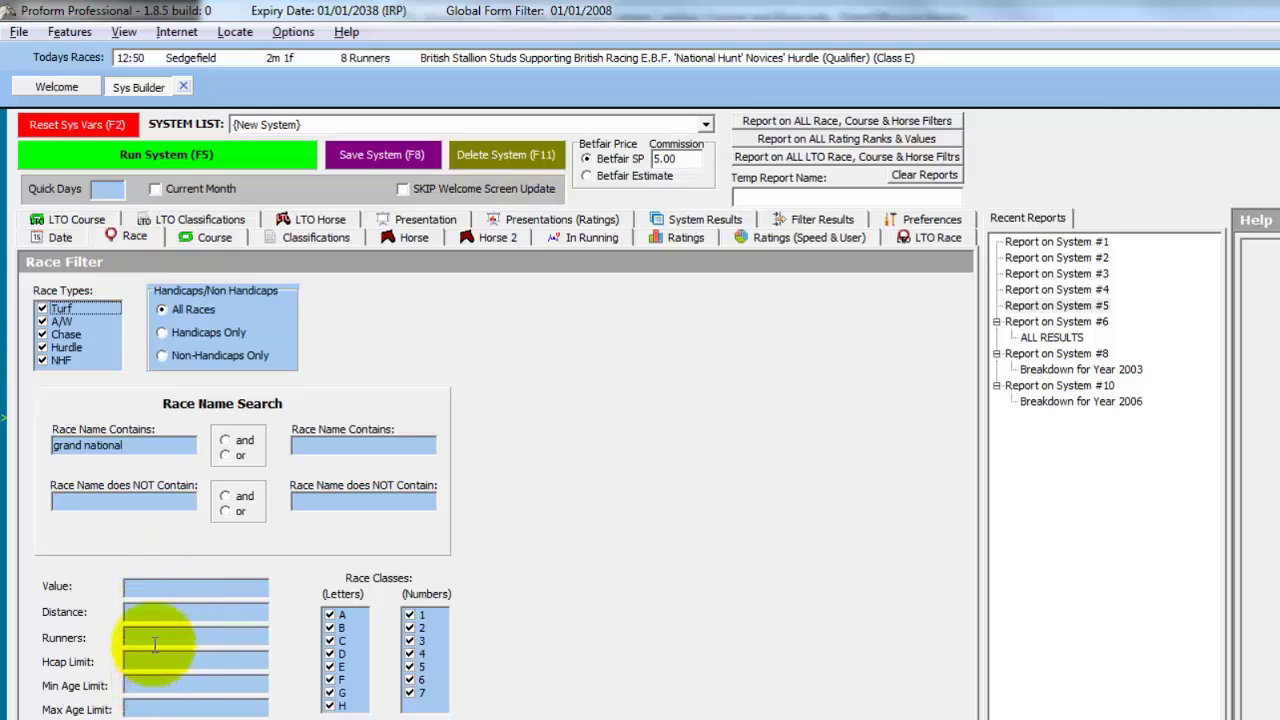
{"action": "left_click", "coordinate": [156, 612]}
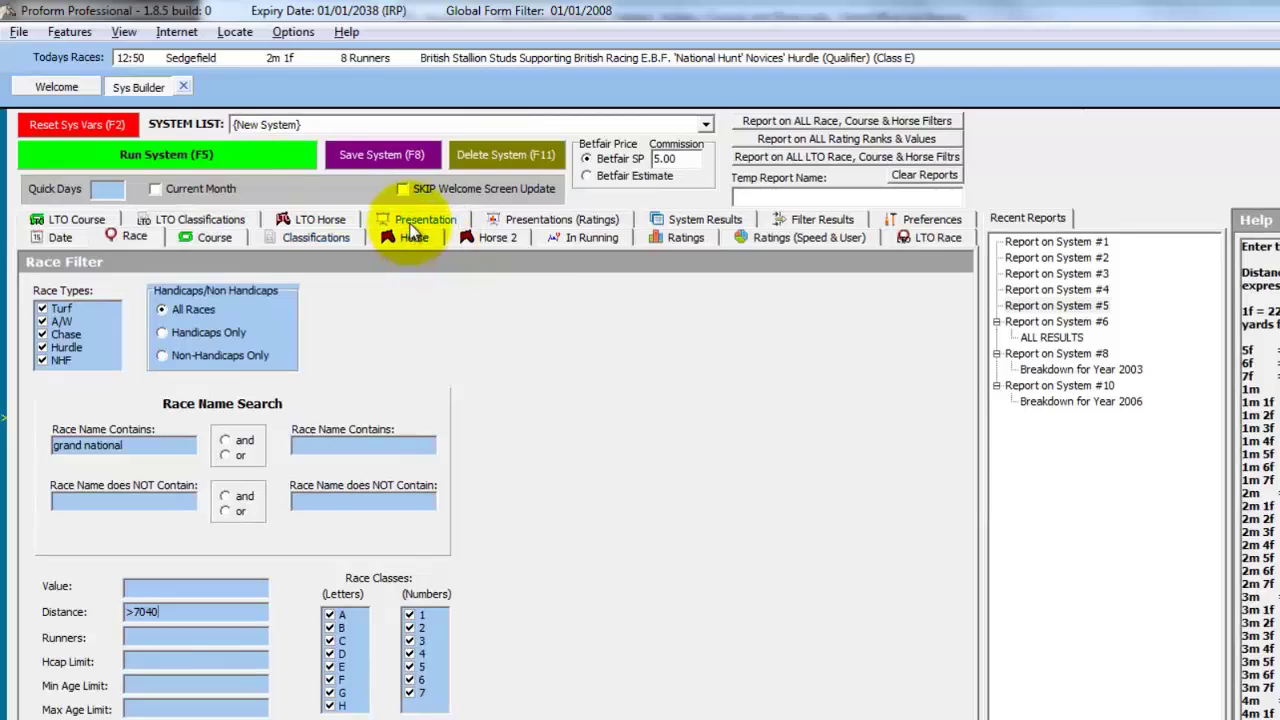
- Break results down by year, run the system with no date restriction, and open 2012
{"action": "left_click", "coordinate": [414, 228]}
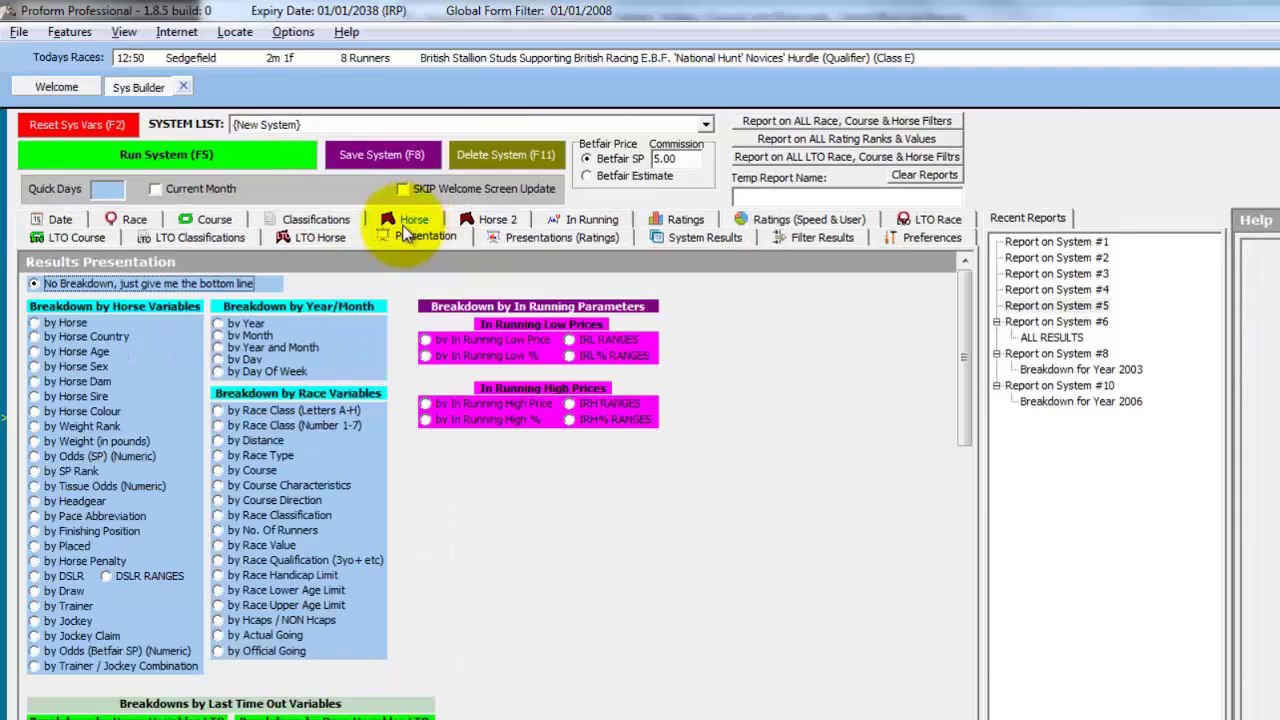
{"action": "left_click", "coordinate": [232, 325]}
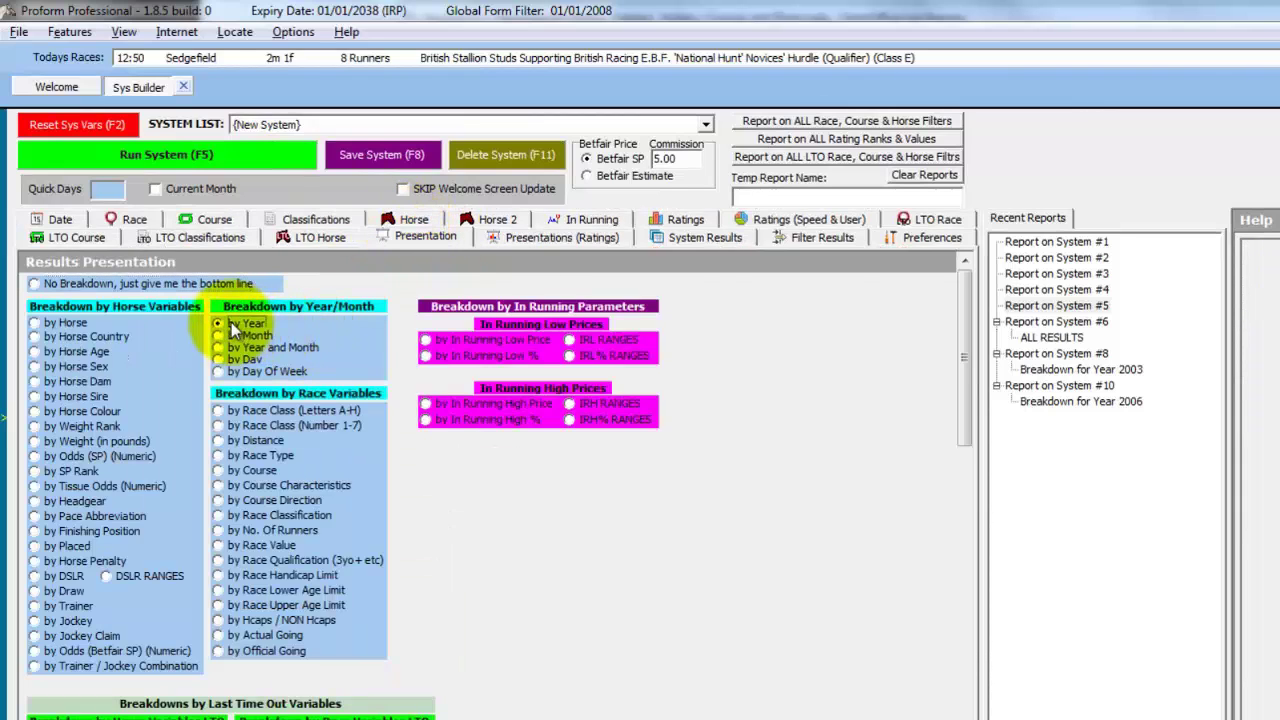
{"action": "left_click", "coordinate": [192, 156]}
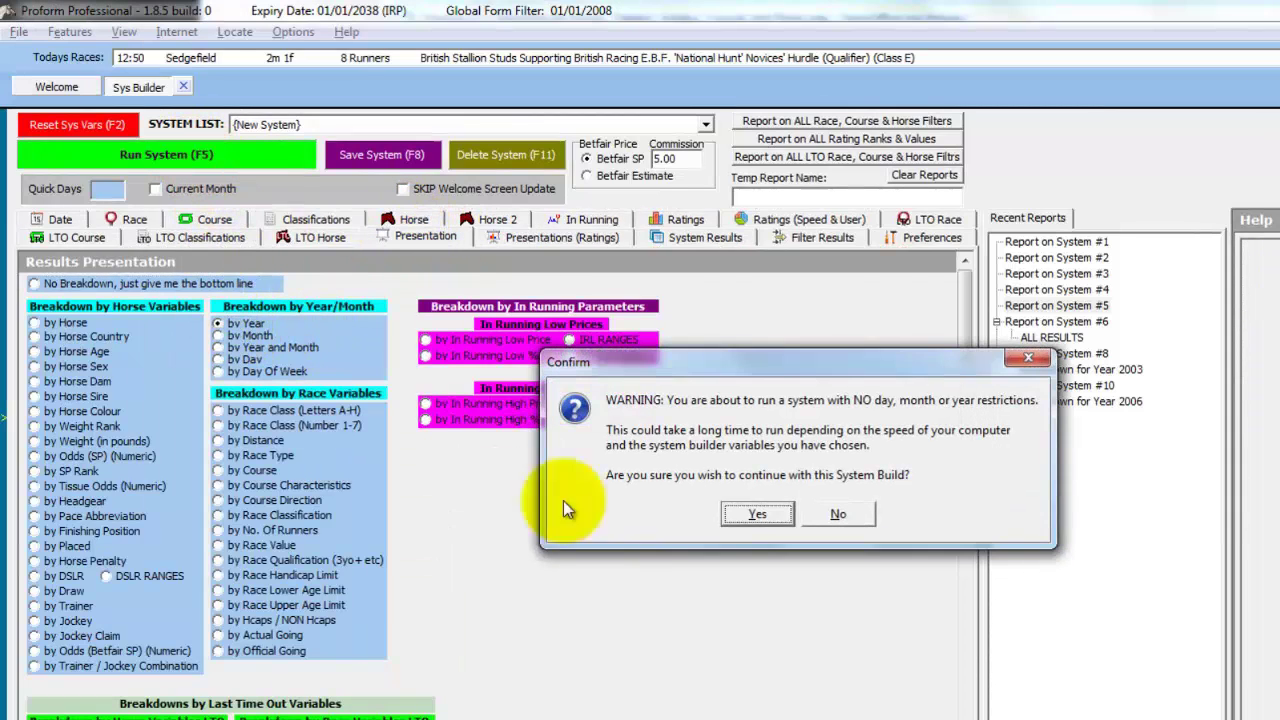
{"action": "left_click", "coordinate": [756, 514]}
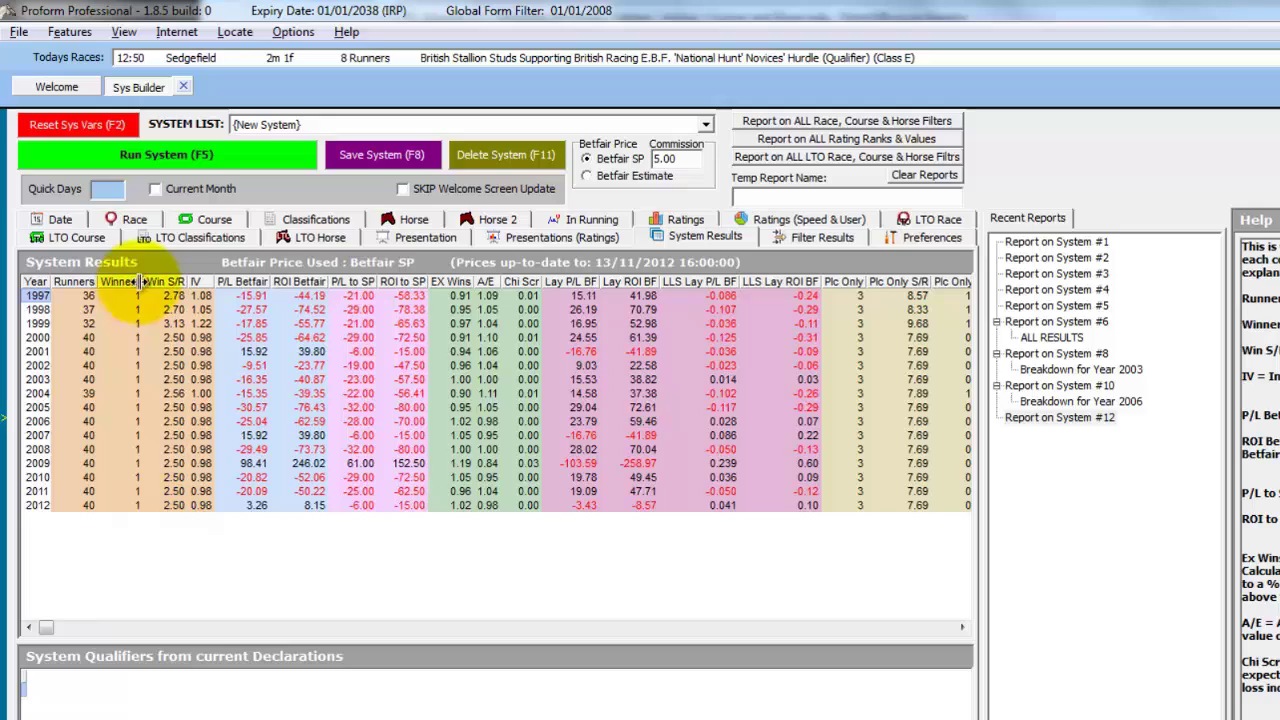
{"action": "double_click", "coordinate": [138, 528]}
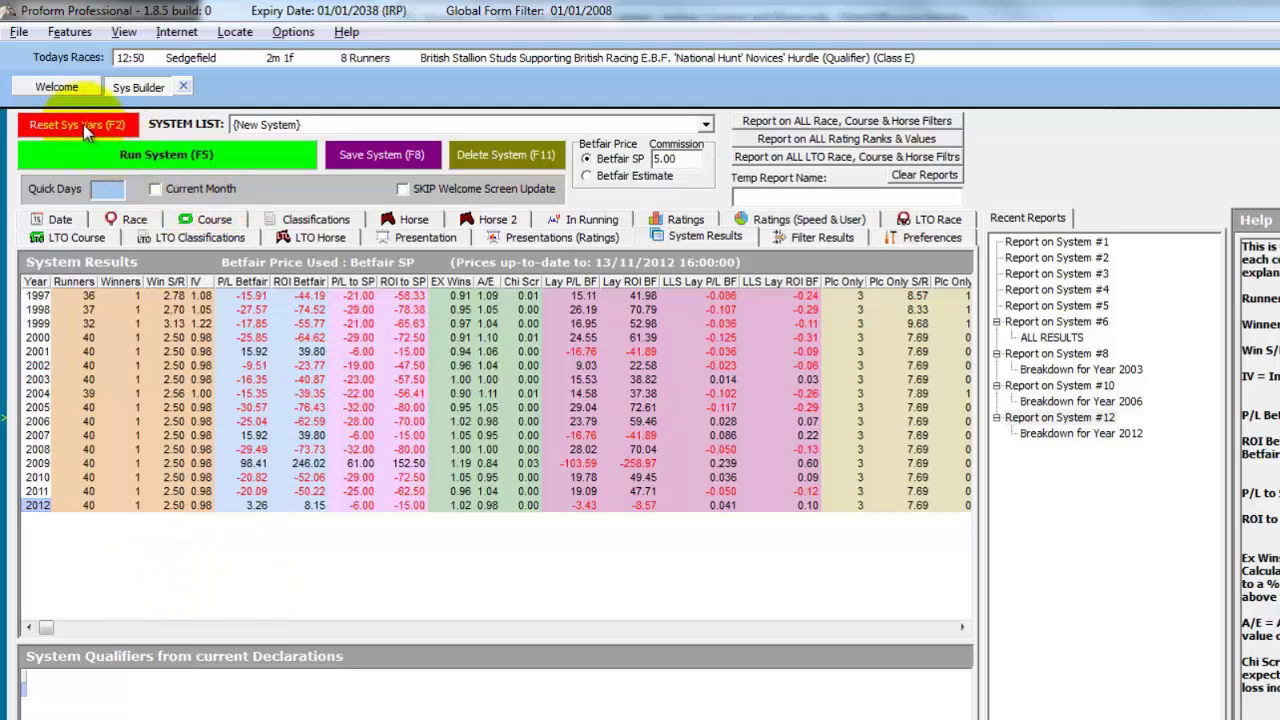
- Filter horse names to kauto* and run the system broken down by horse, no date limit
{"action": "left_click", "coordinate": [411, 221]}
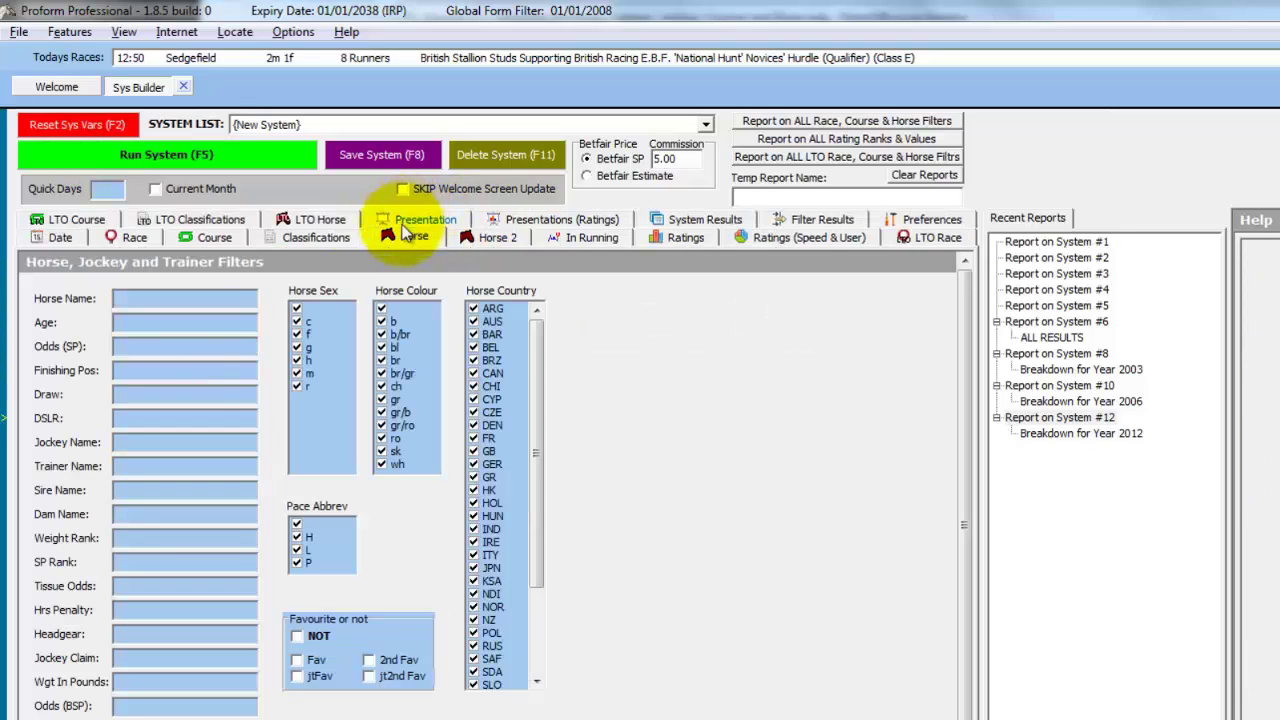
{"action": "left_click", "coordinate": [141, 298]}
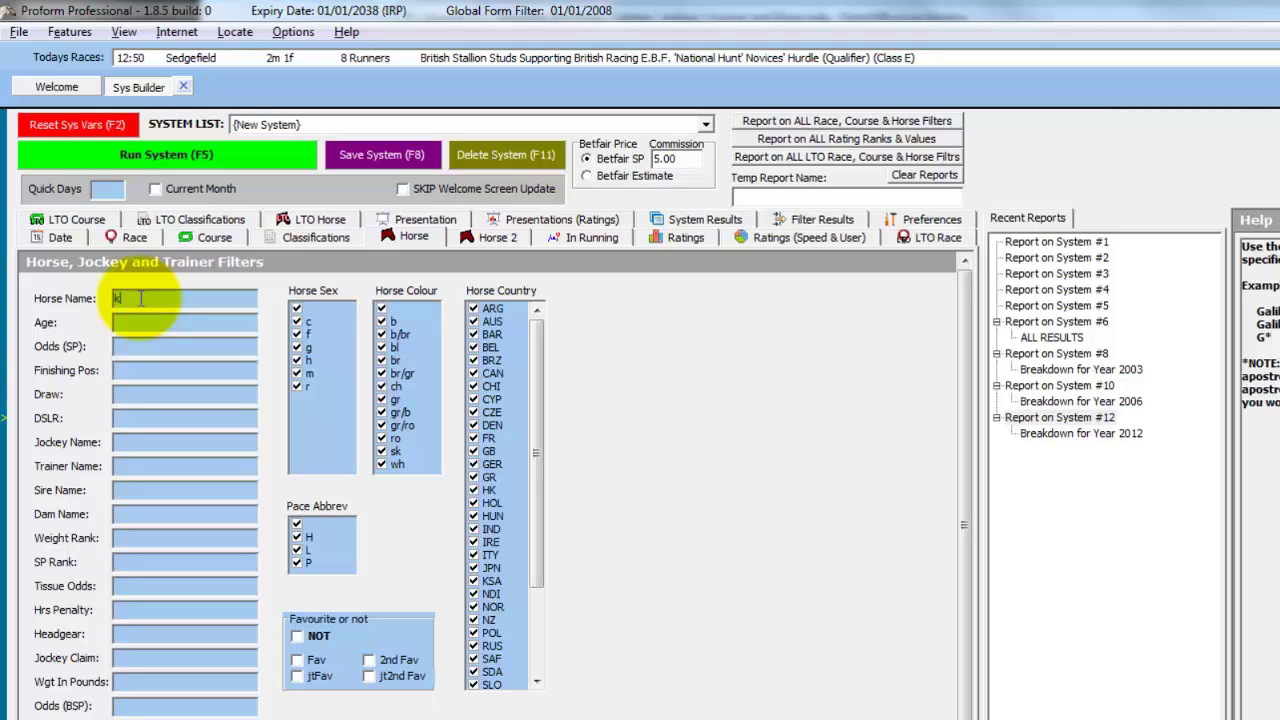
{"action": "type", "text": "kau"}
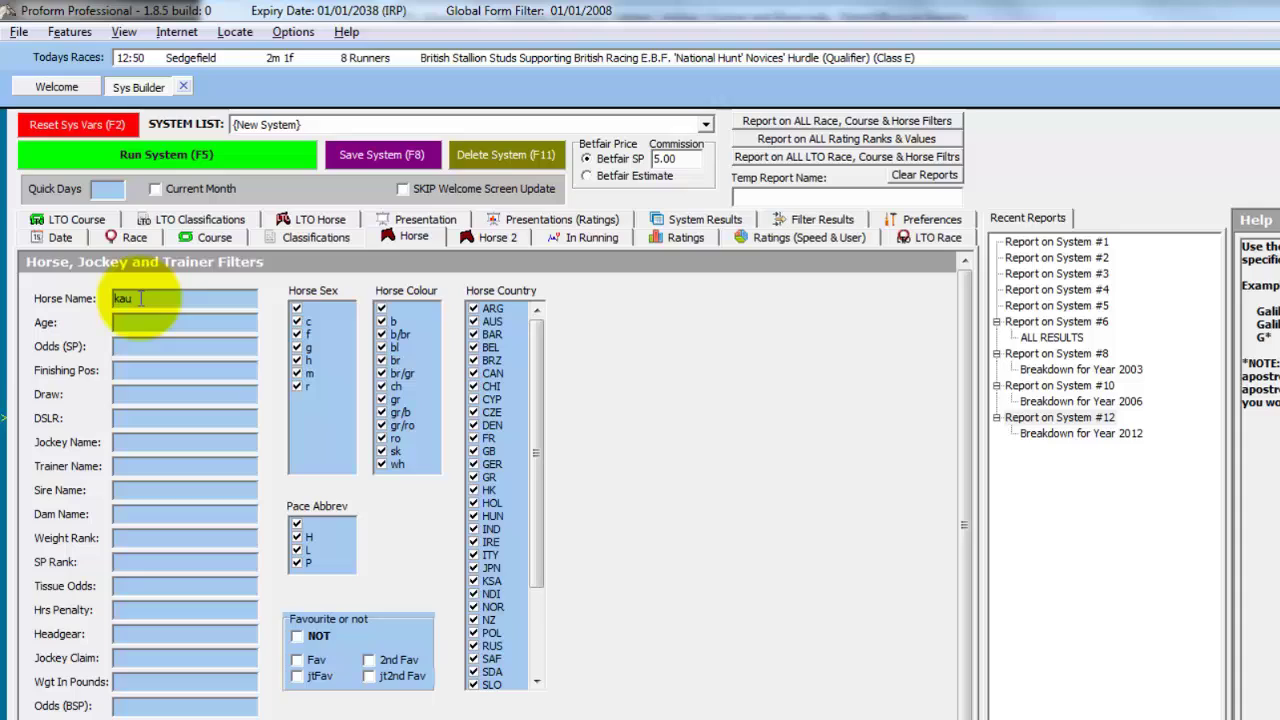
{"action": "type", "text": "to*"}
{"action": "left_click", "coordinate": [422, 219]}
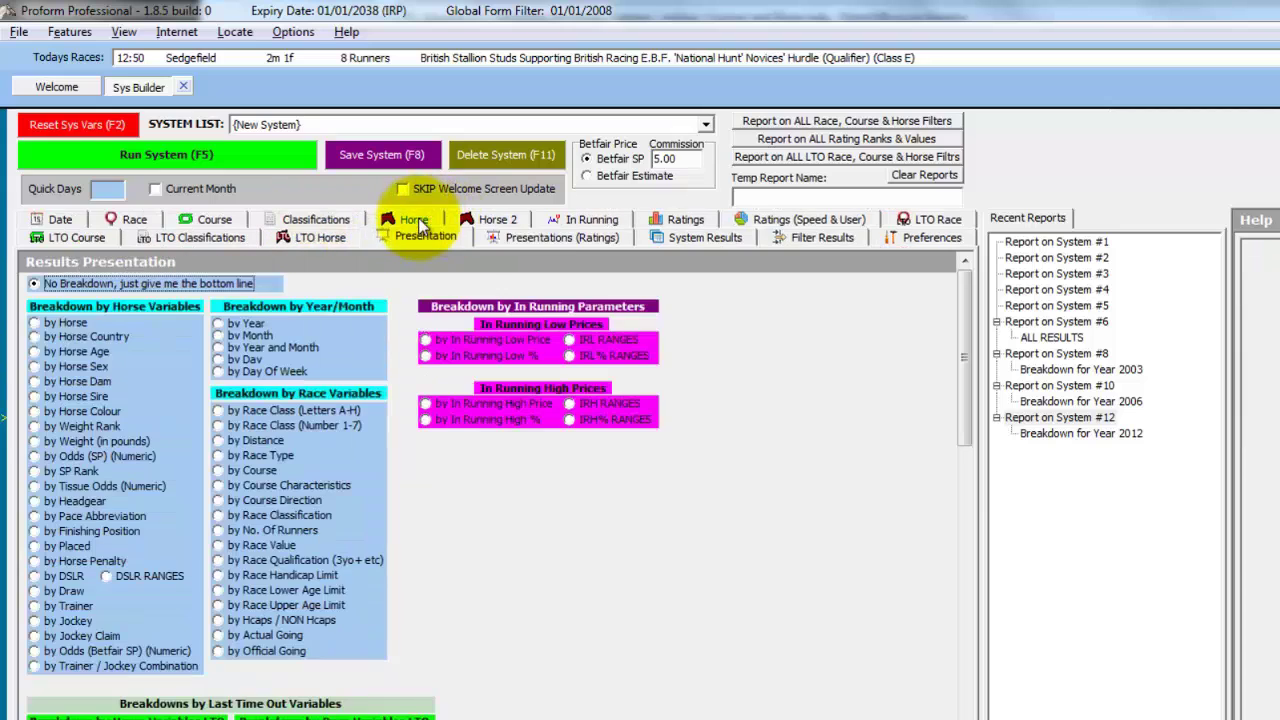
{"action": "left_click", "coordinate": [64, 323]}
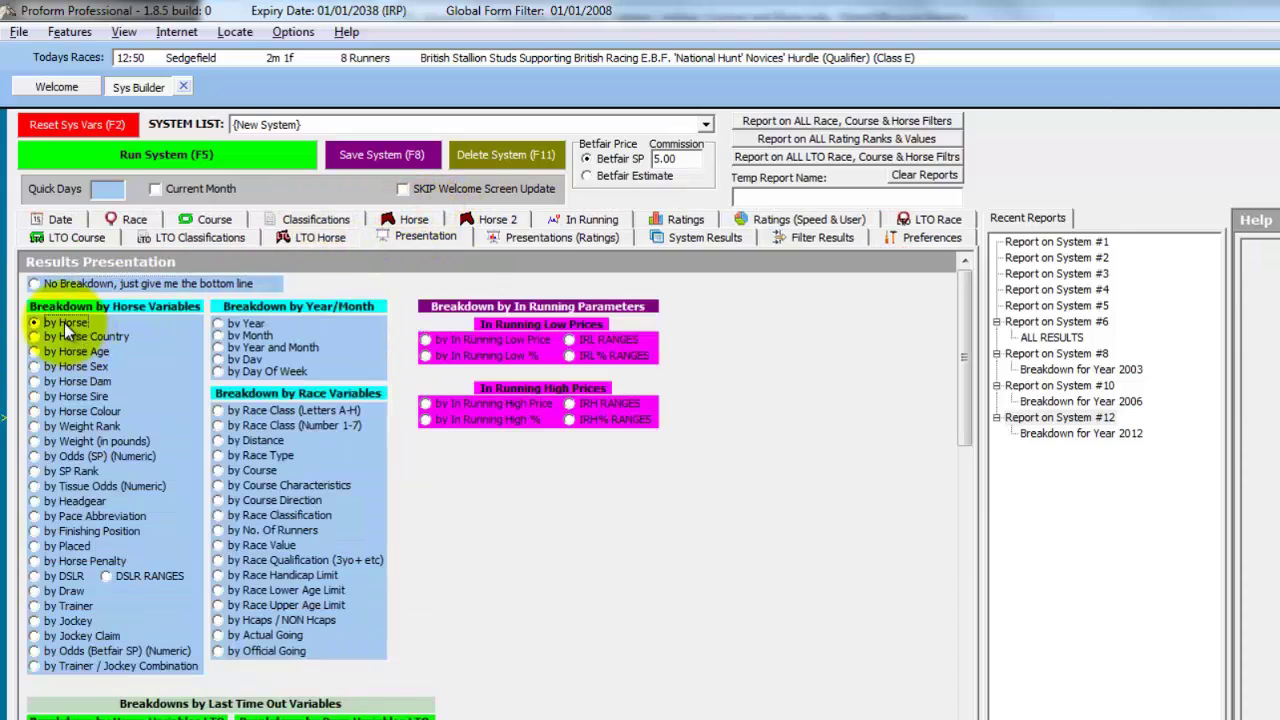
{"action": "left_click", "coordinate": [169, 157]}
{"action": "left_click", "coordinate": [741, 513]}
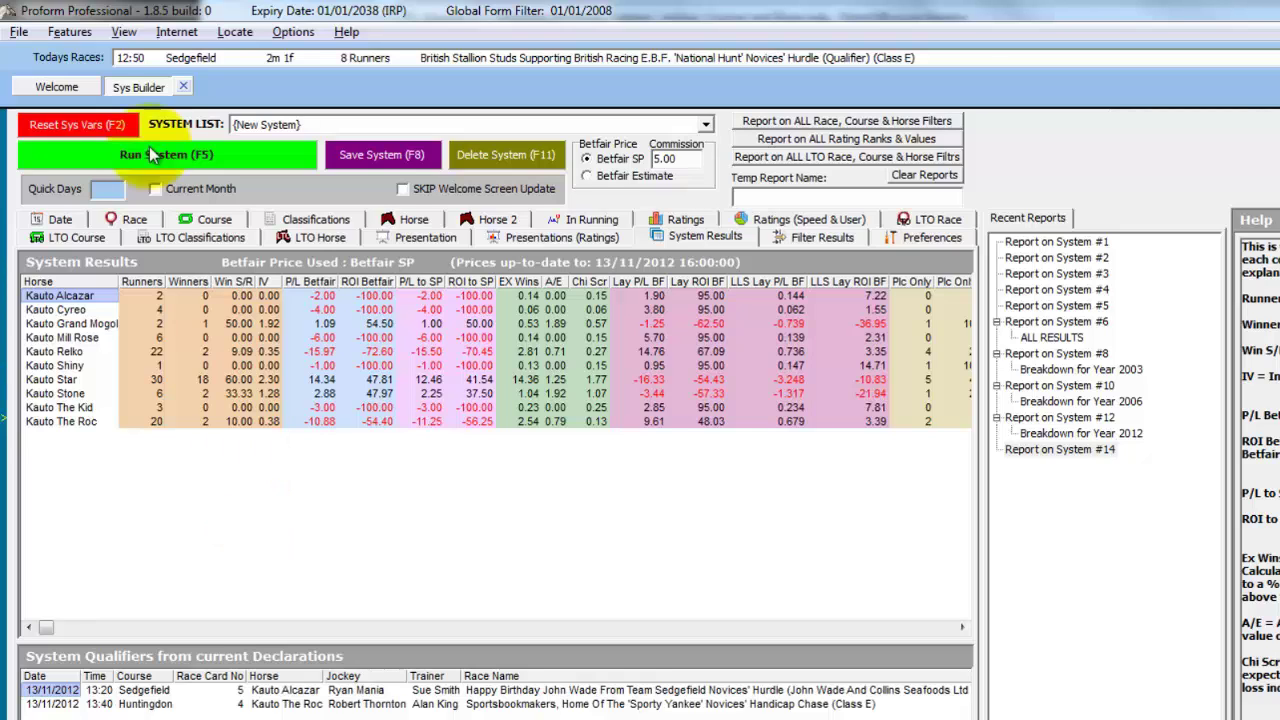
- Break results down by course, filter by the jockey's name, and run the system with no date limit
{"action": "left_click", "coordinate": [416, 238]}
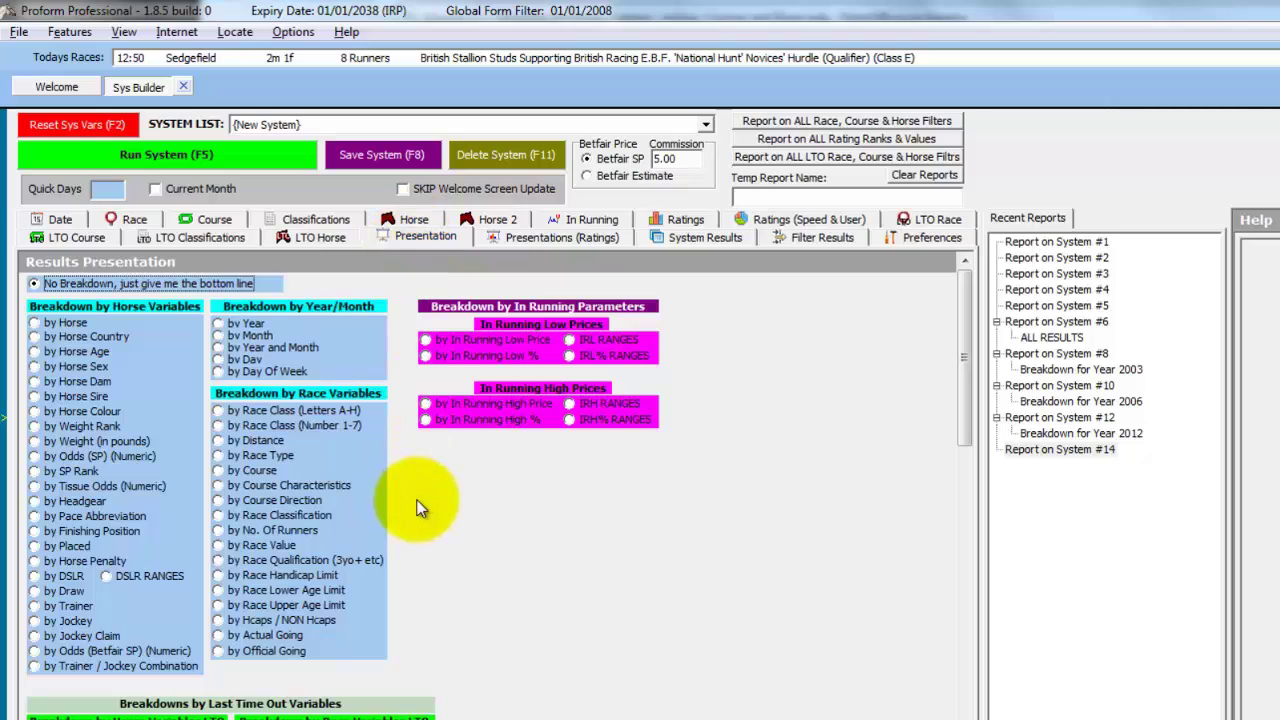
{"action": "left_click", "coordinate": [251, 472]}
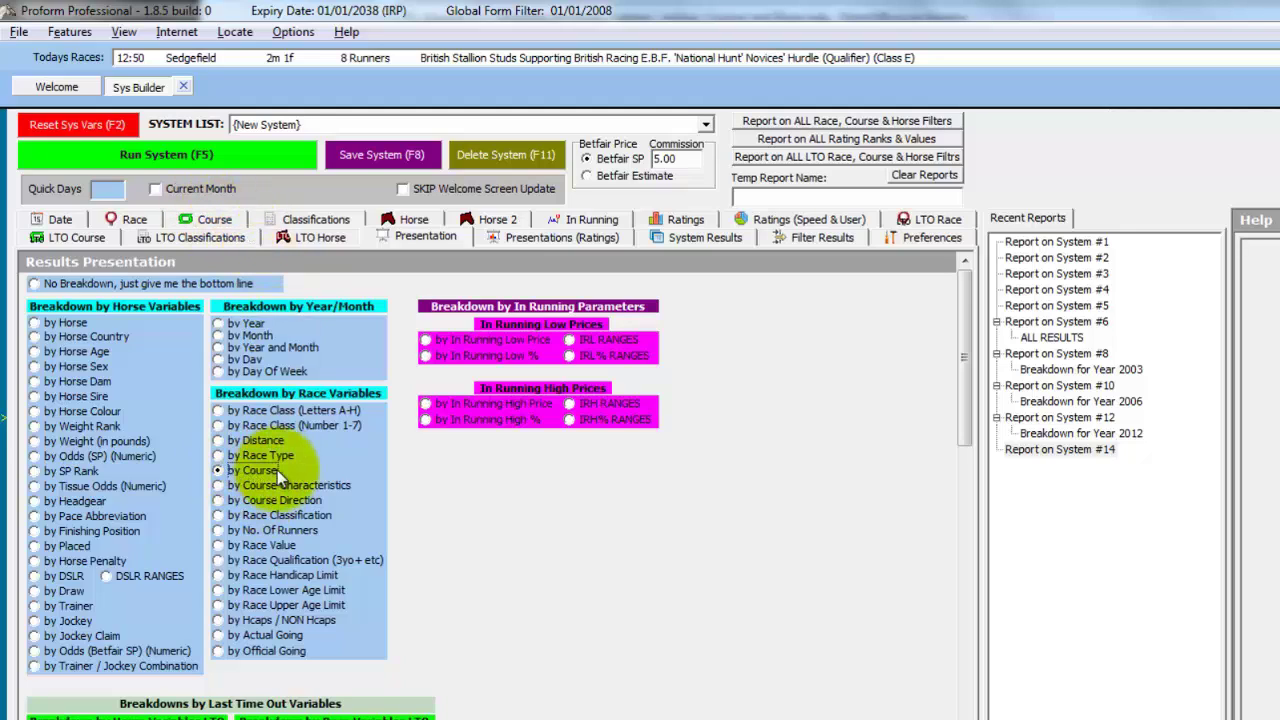
{"action": "left_click", "coordinate": [410, 220]}
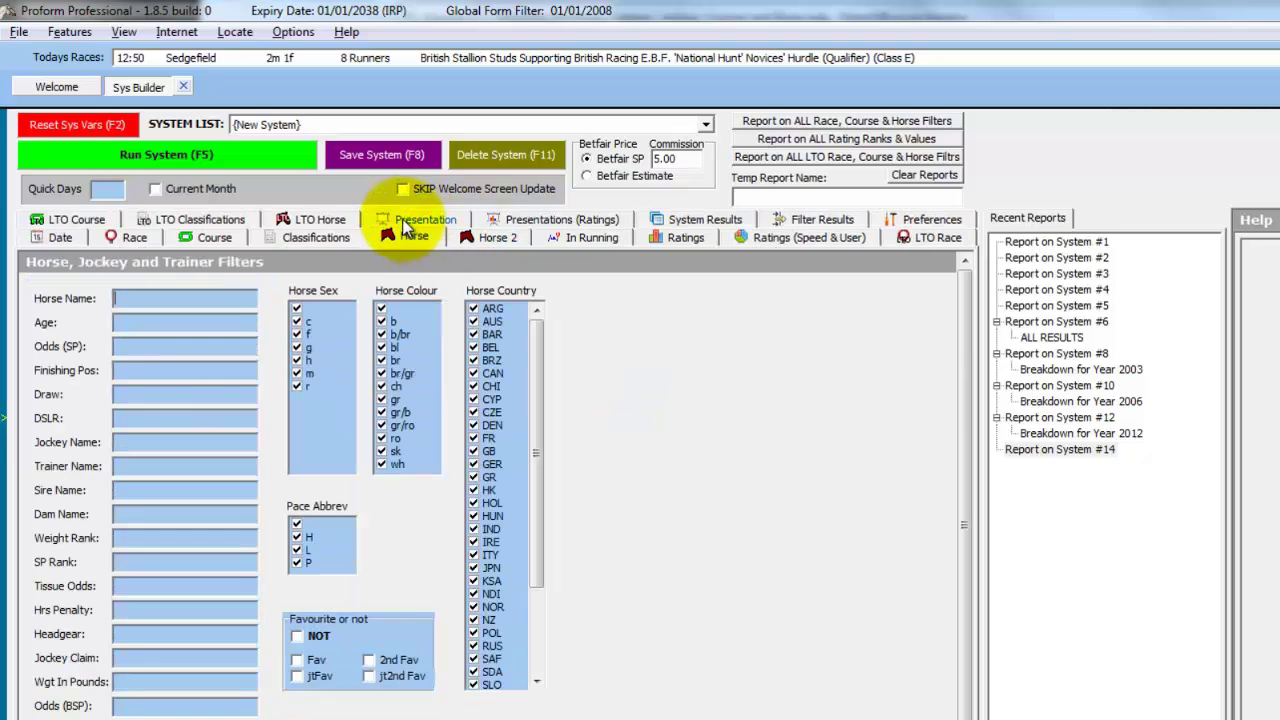
{"action": "left_click", "coordinate": [155, 440]}
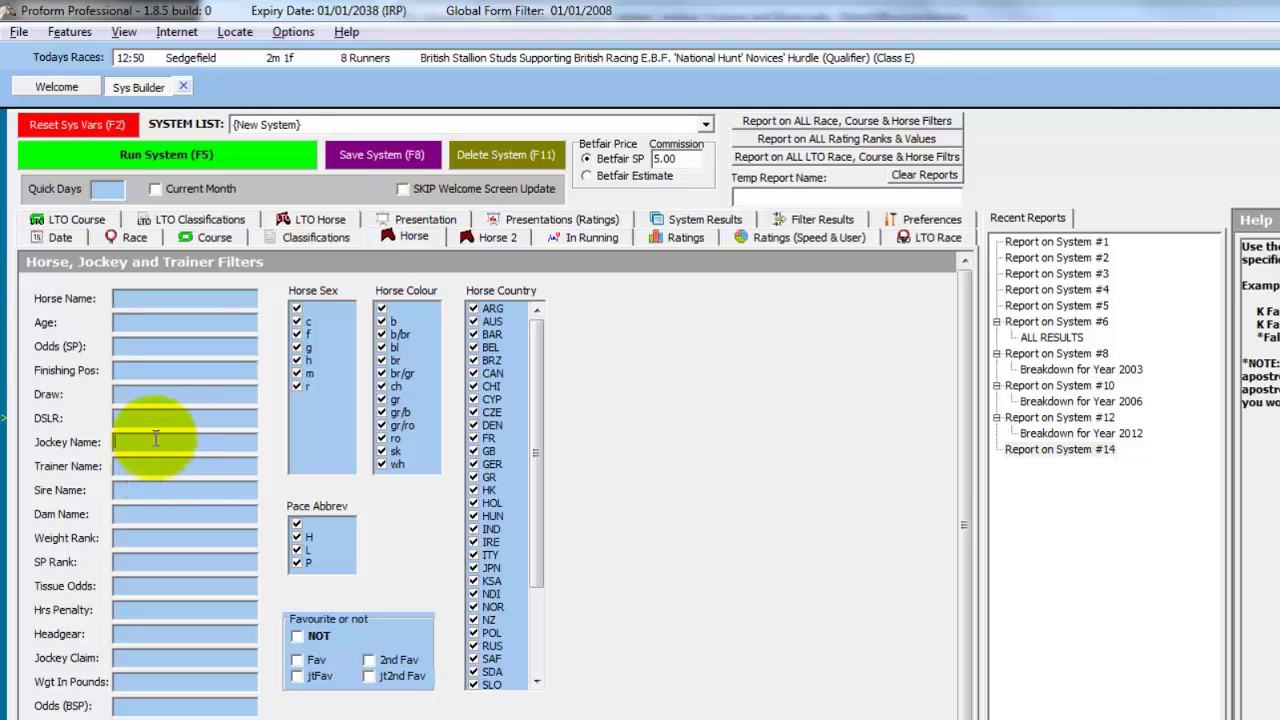
{"action": "type", "text": "a p mccoy"}
{"action": "left_click", "coordinate": [418, 222]}
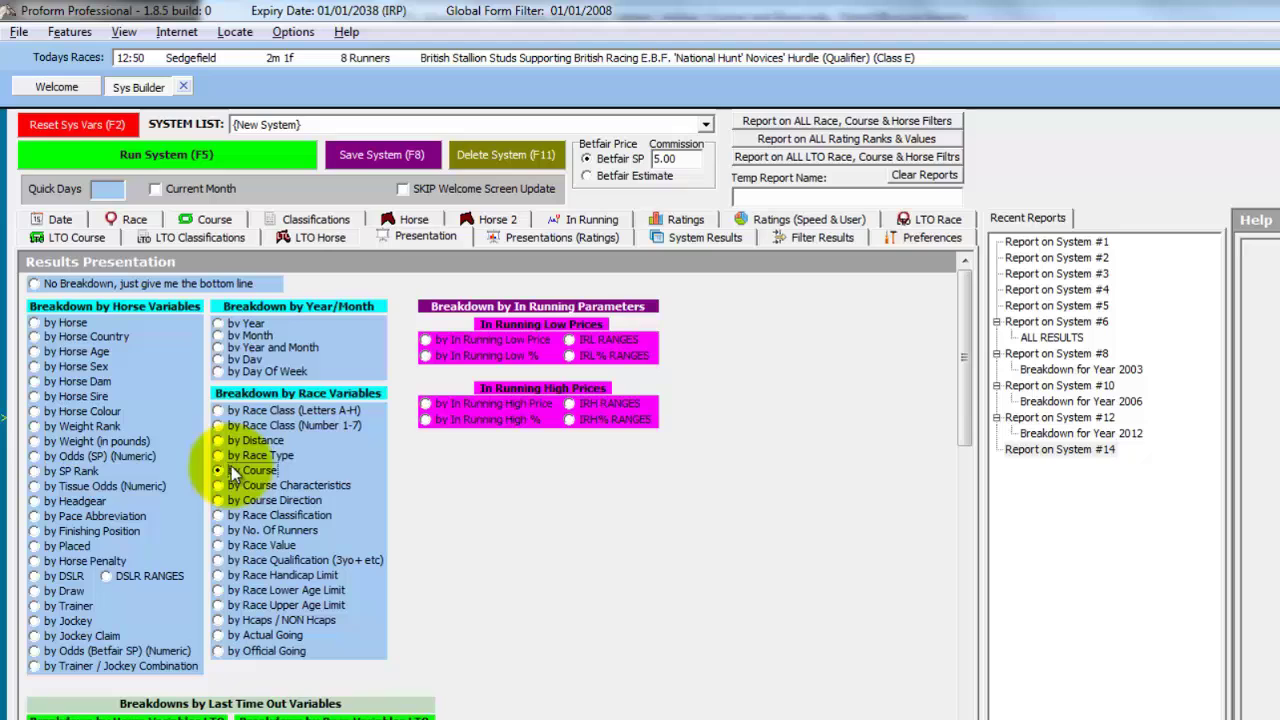
{"action": "left_click", "coordinate": [236, 160]}
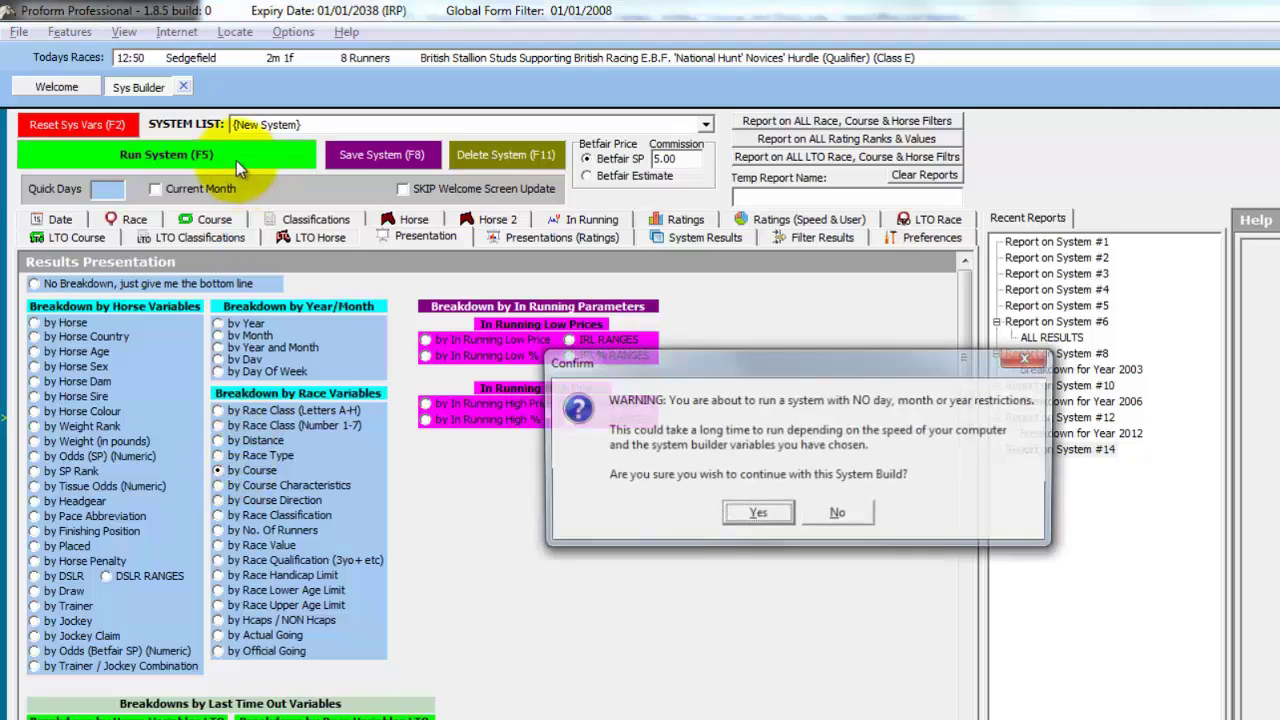
{"action": "left_click", "coordinate": [757, 514]}
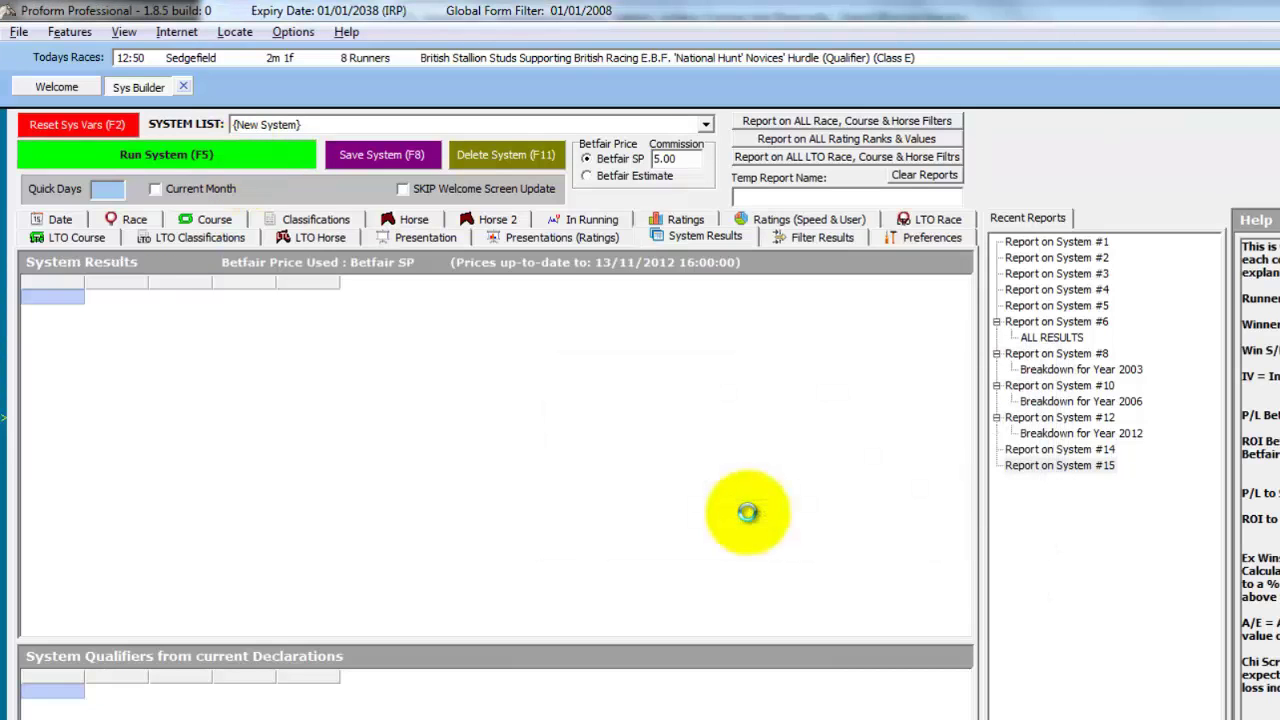